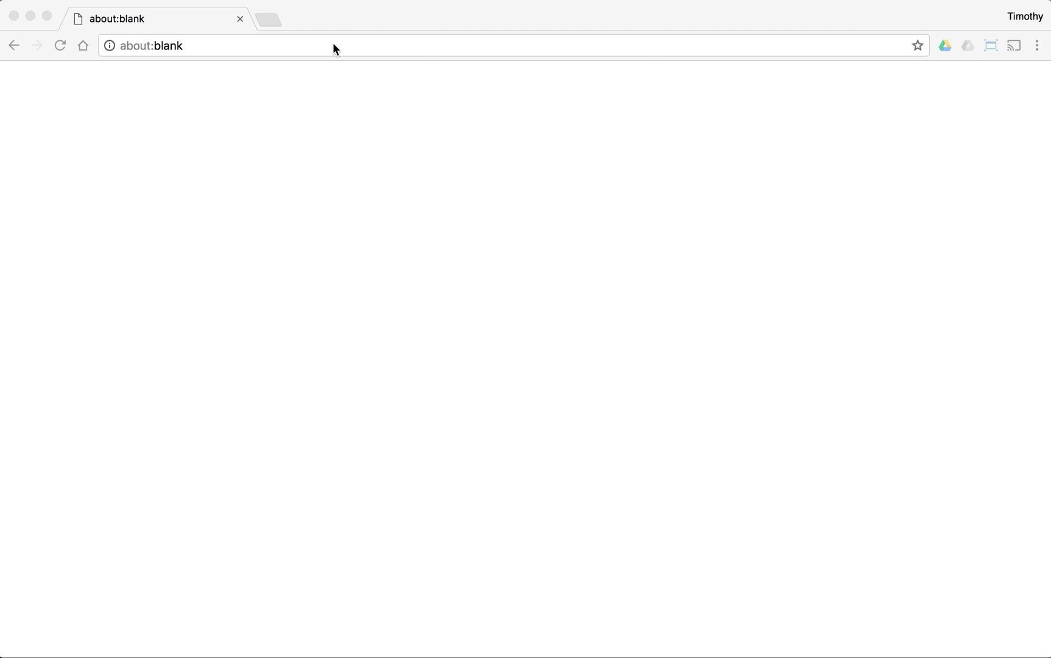
Step: Open the Google Sheets home page at sheets.google.com
{"action": "left_click", "coordinate": [288, 44]}
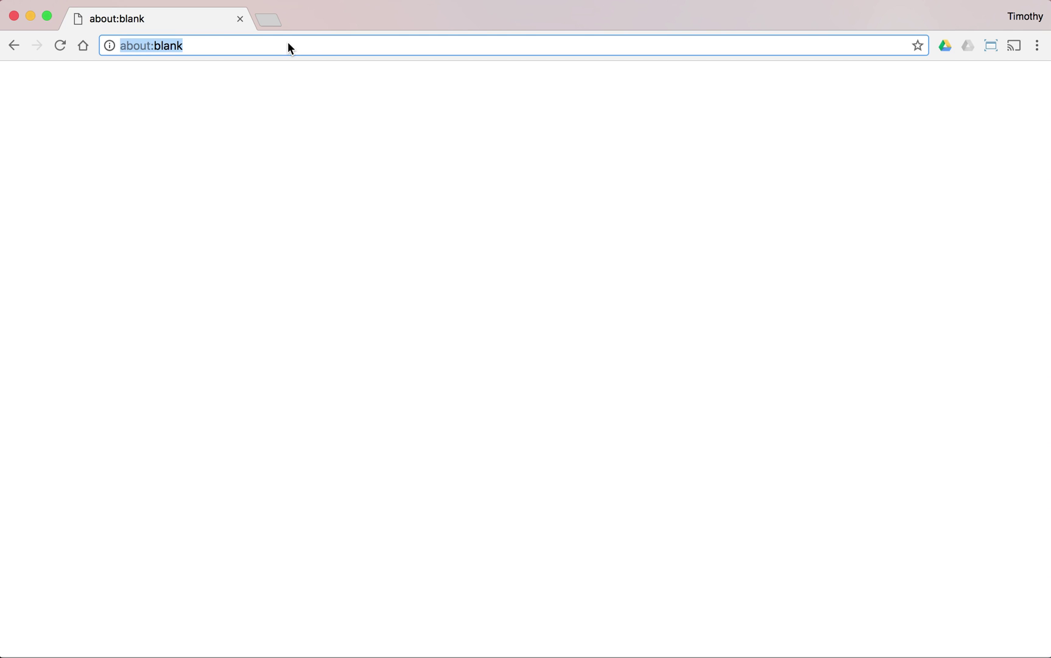
{"action": "type", "text": "sheet"}
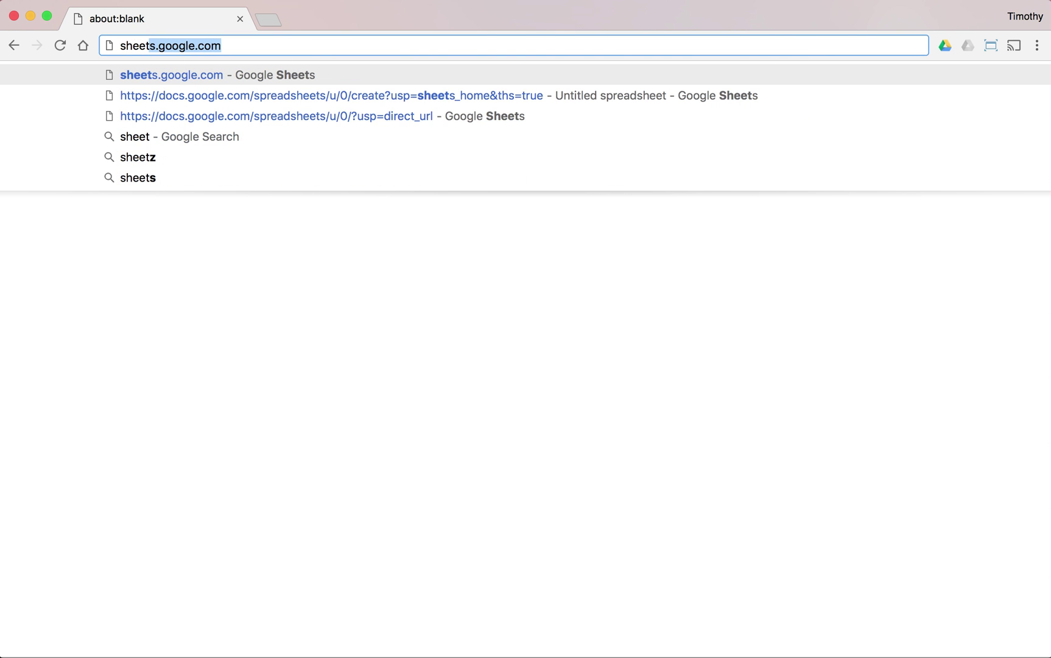
{"action": "type", "text": ".google.com"}
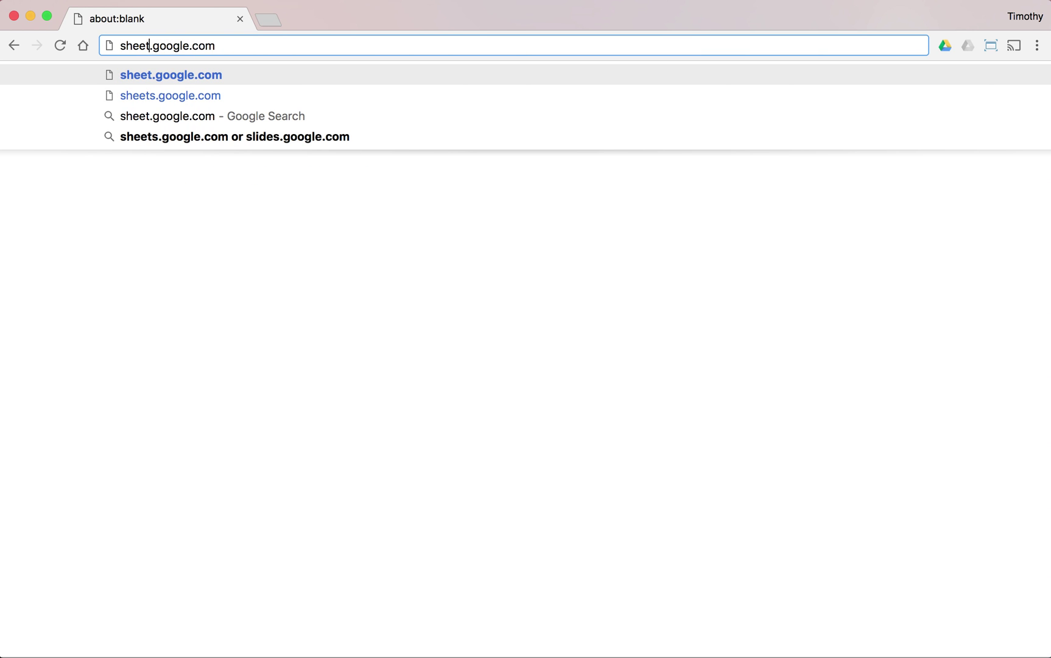
{"action": "type", "text": "s"}
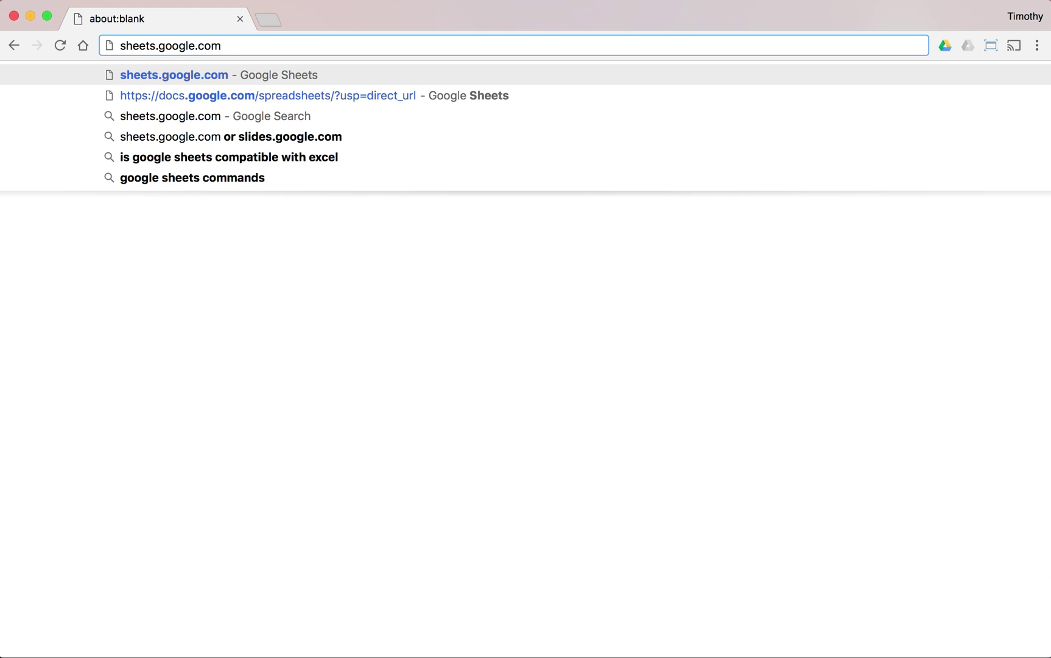
{"action": "key", "text": "Return"}
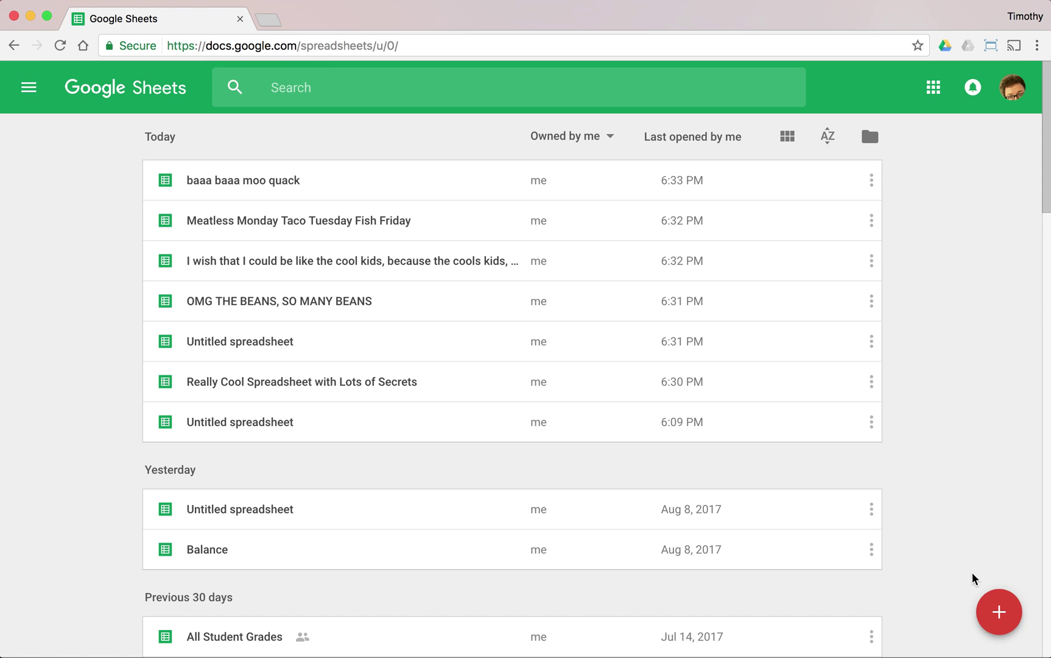
{"action": "mouse_move", "coordinate": [989, 618]}
{"action": "left_click", "coordinate": [29, 88]}
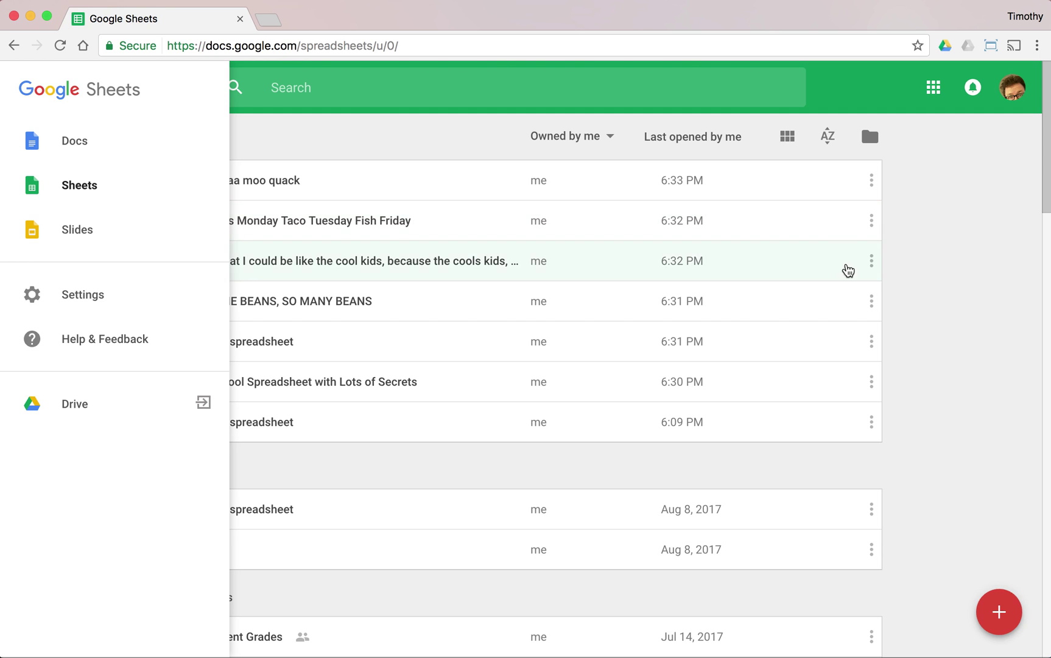
{"action": "left_click", "coordinate": [969, 226]}
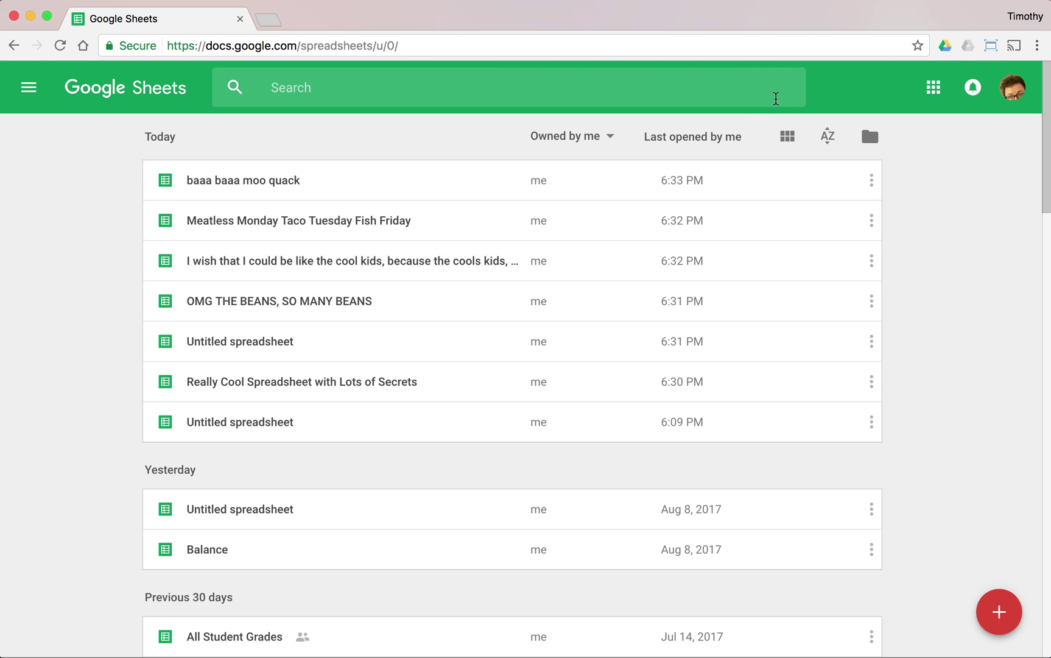
Step: Create a new blank spreadsheet and name it "My First Spreadsheet for this fun course"
{"action": "left_click", "coordinate": [1003, 611]}
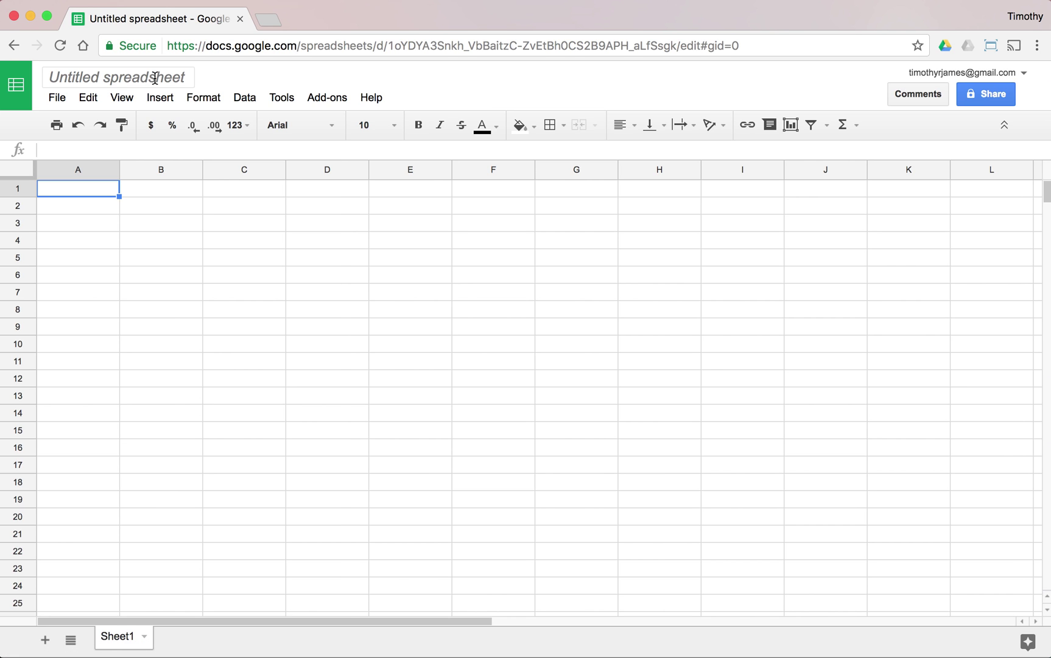
{"action": "left_click", "coordinate": [155, 77]}
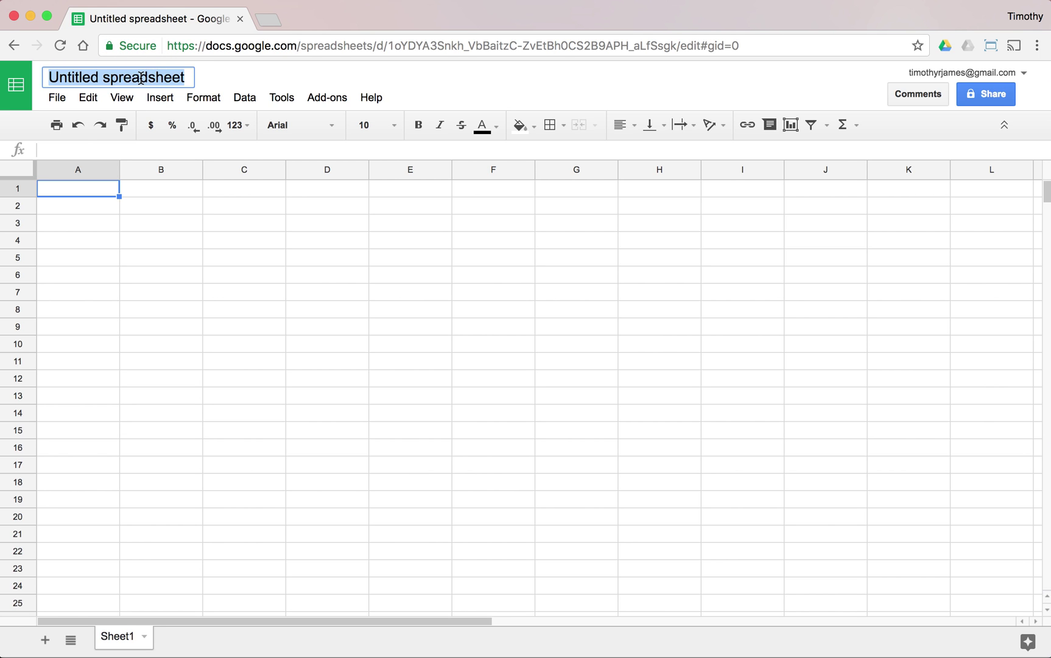
{"action": "type", "text": "My First Spreadsheet for this fun course"}
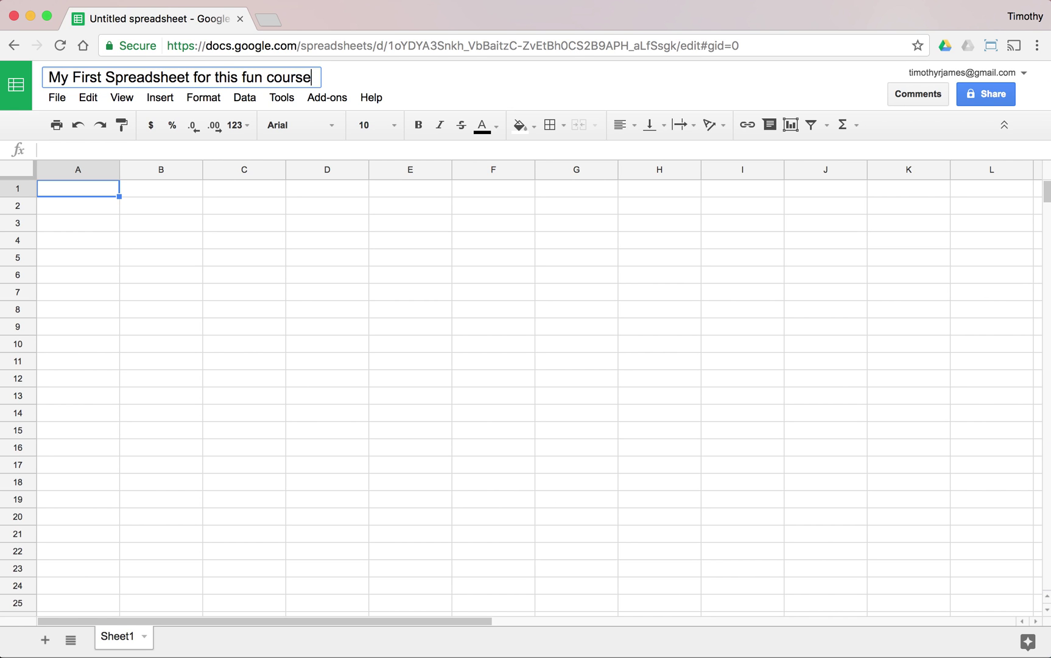
{"action": "key", "text": "Return"}
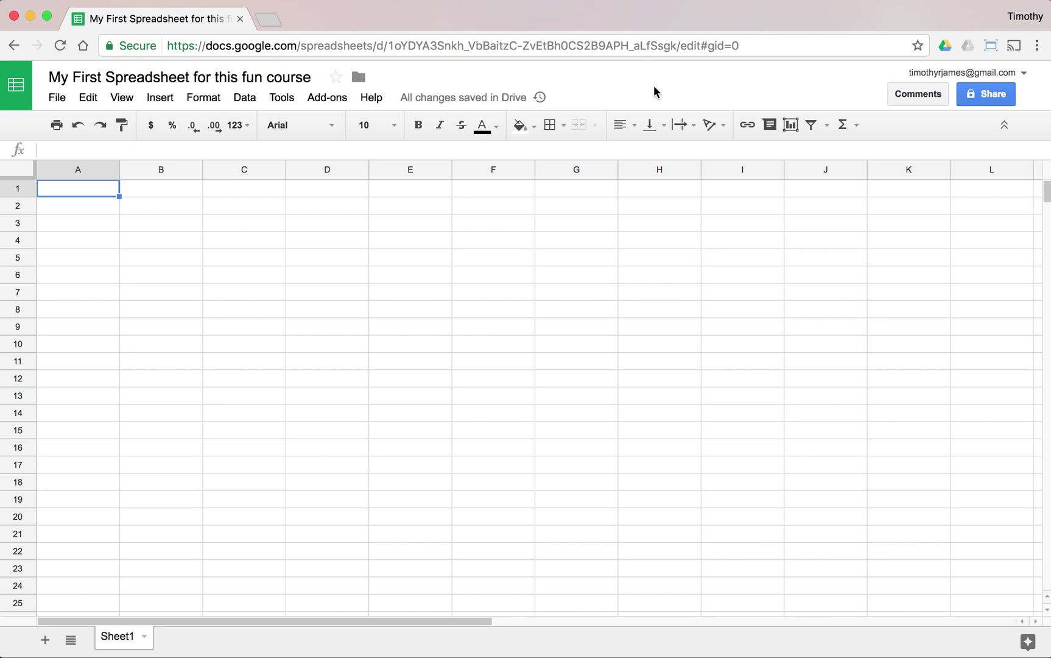
Step: Return to the list of spreadsheets at sheets.google.com
{"action": "left_click", "coordinate": [638, 43]}
{"action": "type", "text": "sheets.goo"}
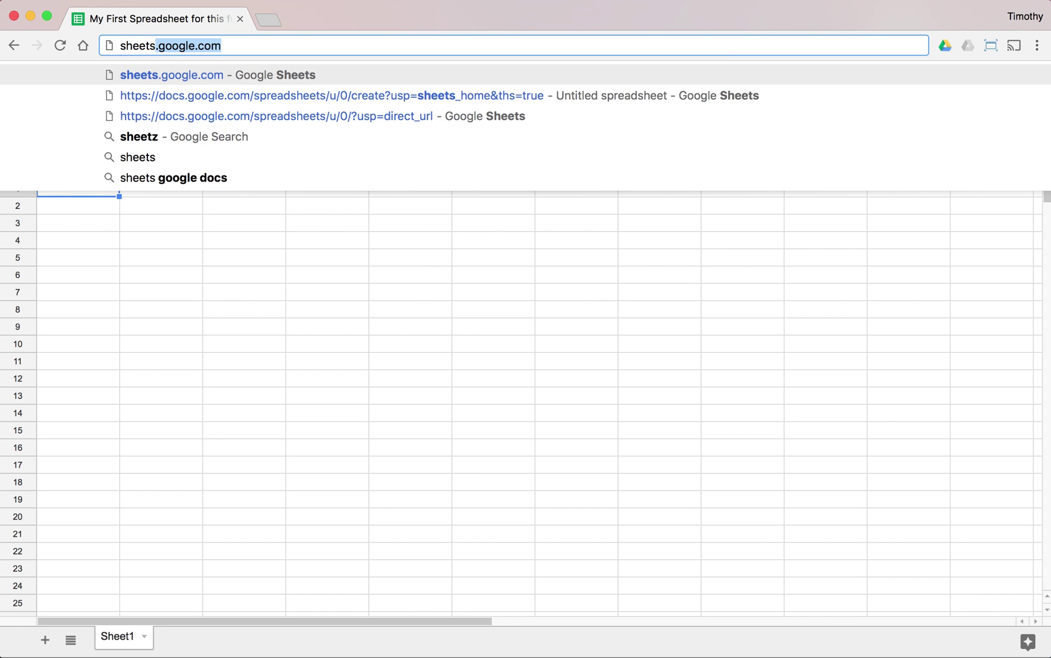
{"action": "type", "text": "gle.co"}
{"action": "key", "text": "Return"}
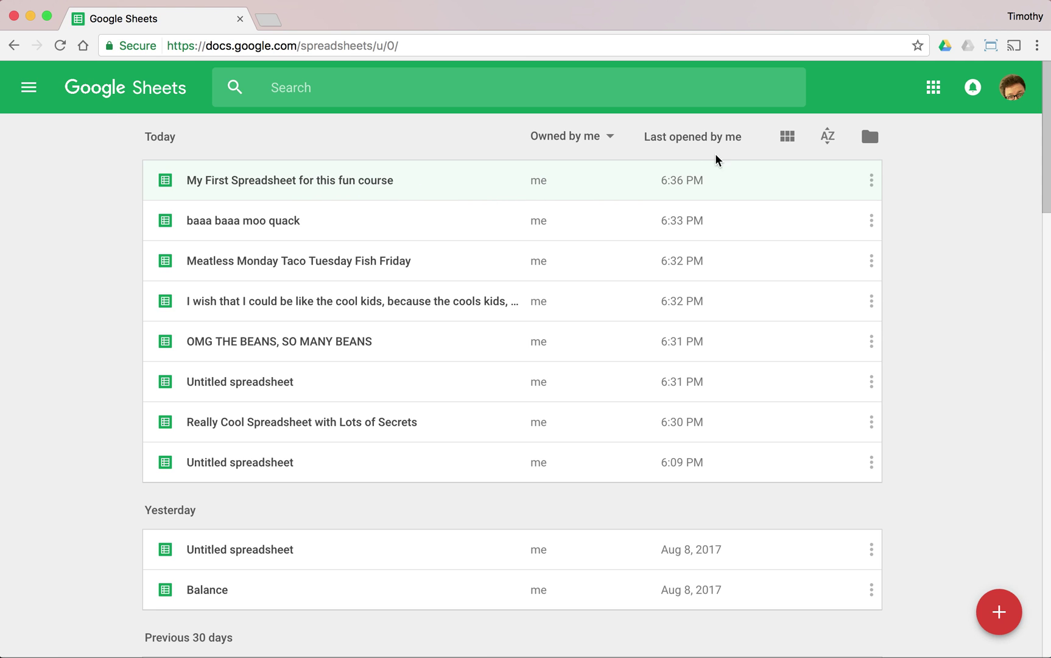
Step: Show the spreadsheet list as a grid and open "My First Spreadsheet for this fun course"
{"action": "left_click", "coordinate": [787, 145]}
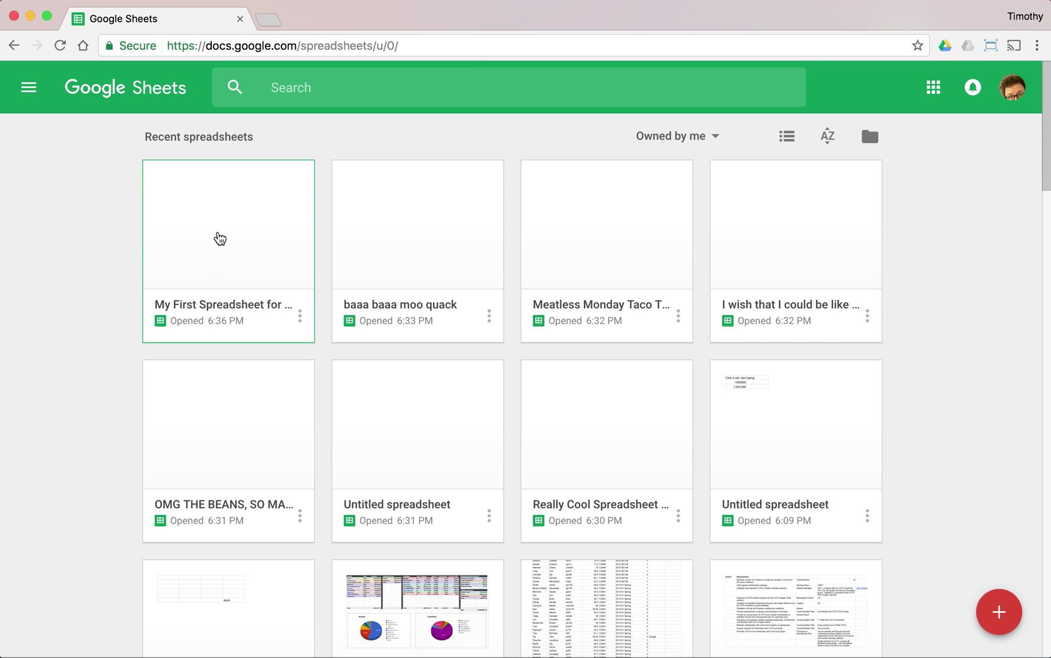
{"action": "left_click", "coordinate": [212, 250]}
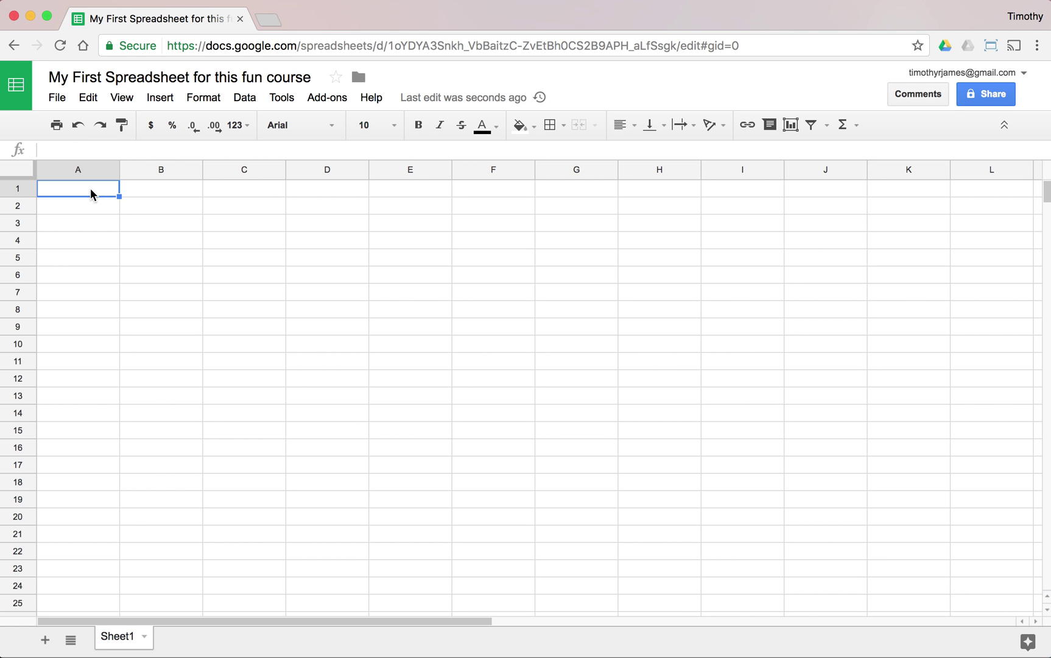
Step: Enter the number 5 in cell A1 and the text "Five" in cell A2
{"action": "type", "text": "5"}
{"action": "key", "text": "Return"}
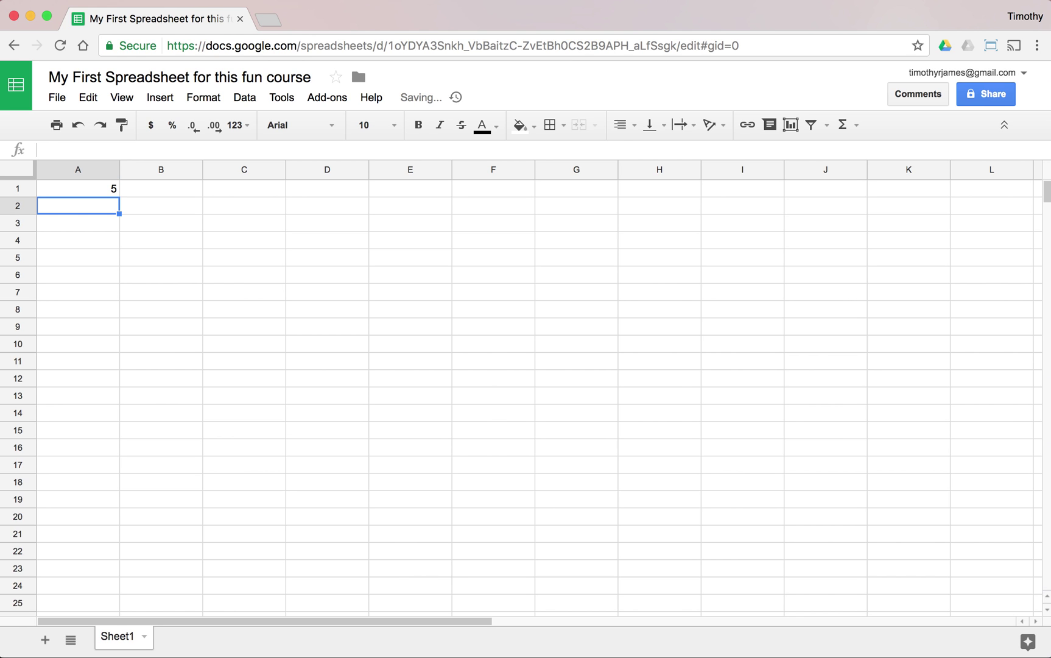
{"action": "left_click", "coordinate": [101, 192]}
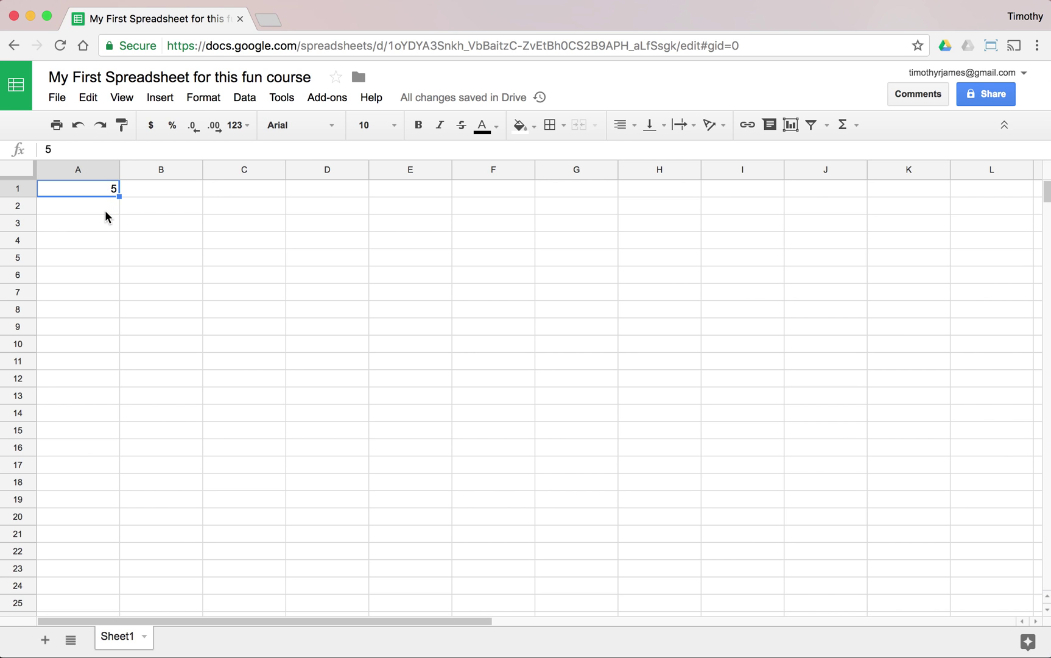
{"action": "left_click", "coordinate": [105, 212]}
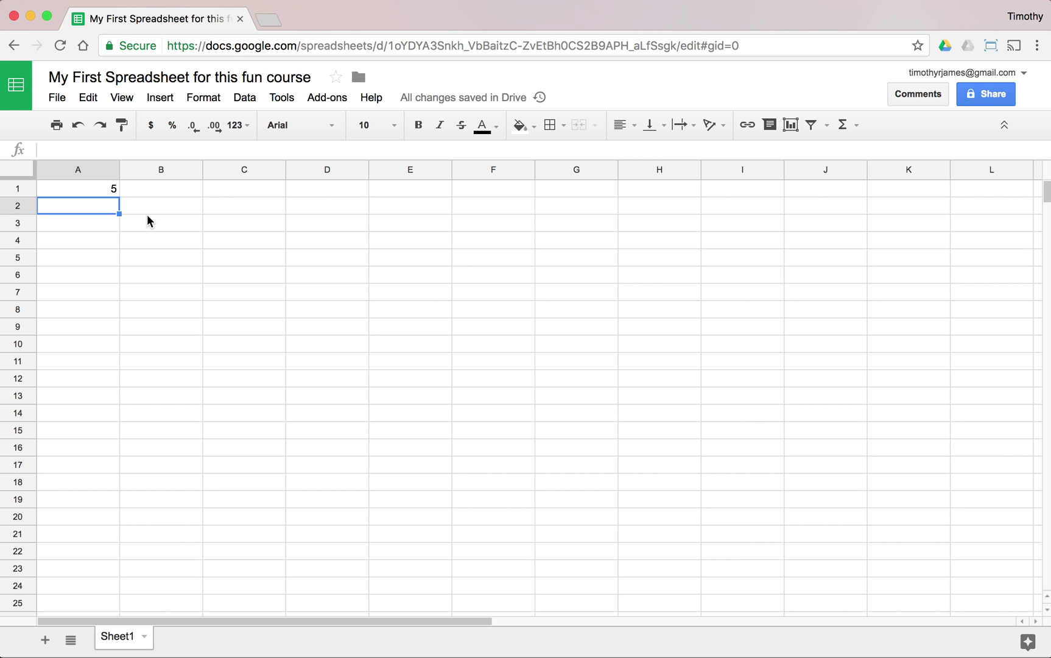
{"action": "type", "text": "Five"}
{"action": "key", "text": "Return"}
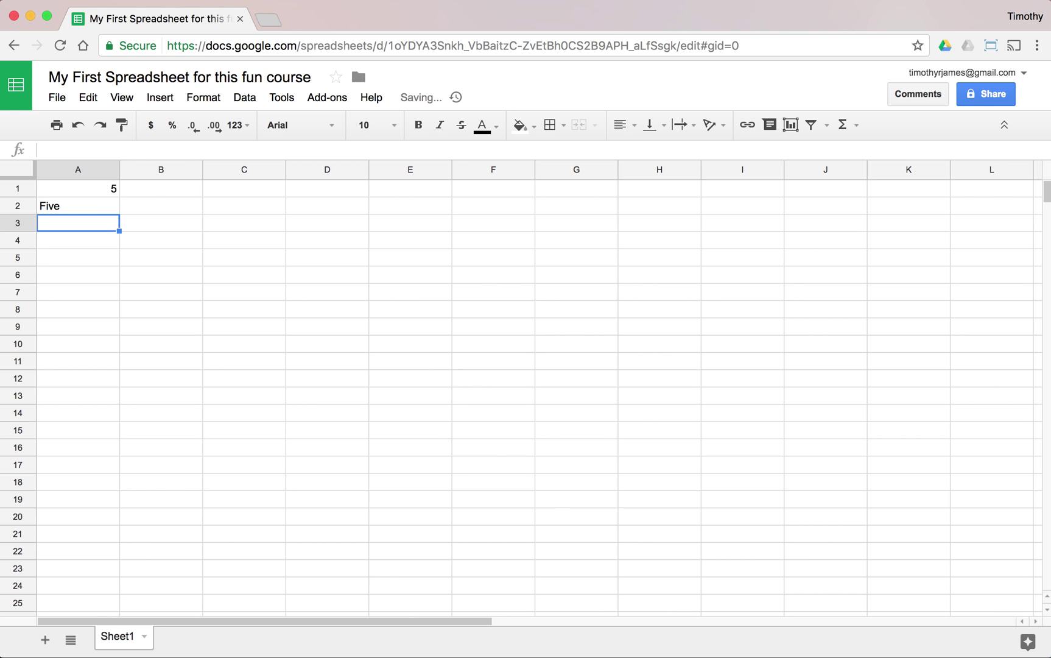
Step: Try right alignment on the text in cell A2 and set it back to left alignment
{"action": "left_click", "coordinate": [110, 207]}
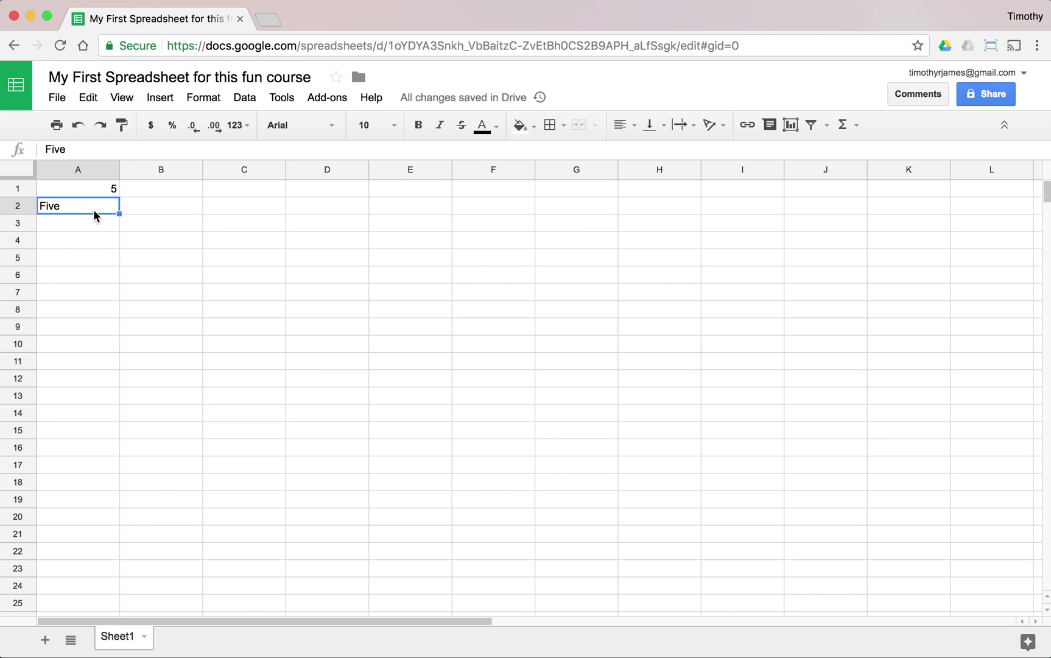
{"action": "left_click", "coordinate": [624, 130]}
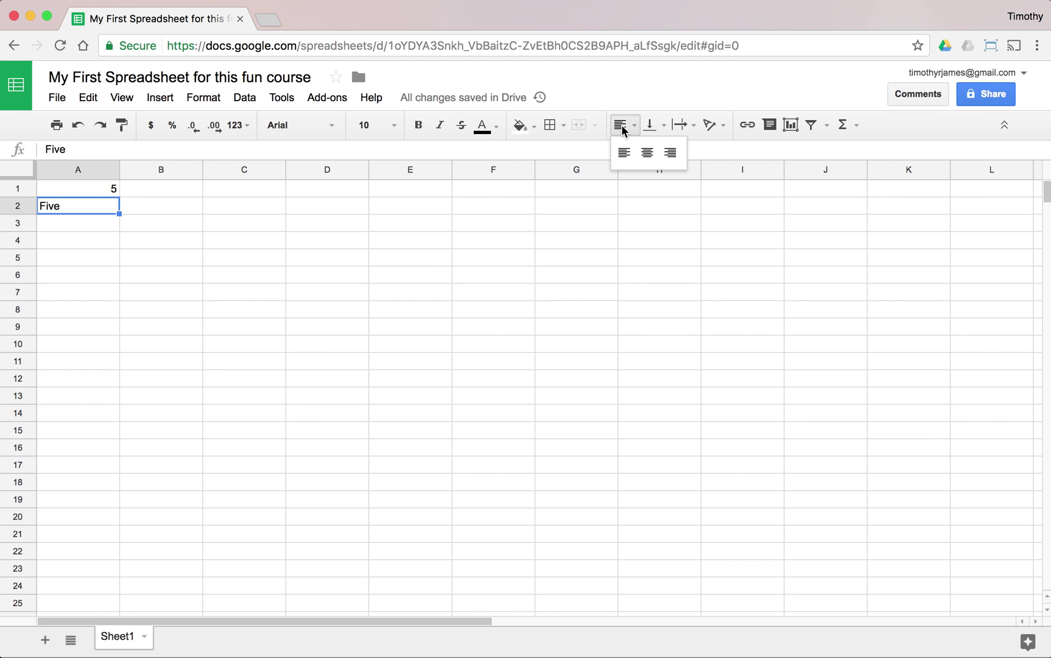
{"action": "left_click", "coordinate": [670, 152]}
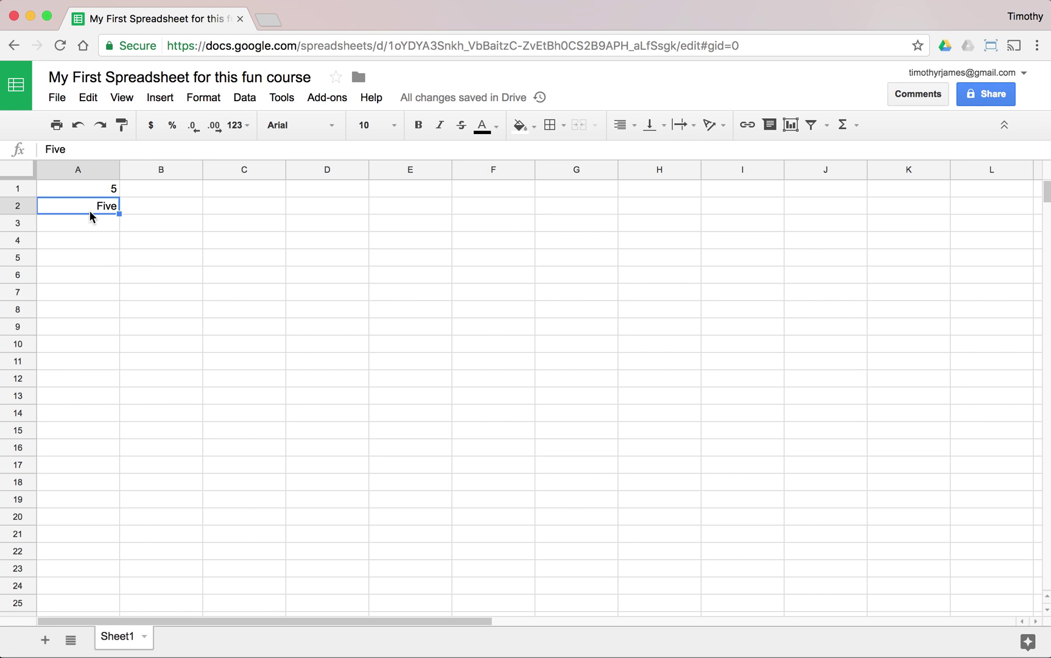
{"action": "left_click", "coordinate": [615, 132]}
{"action": "left_click", "coordinate": [624, 154]}
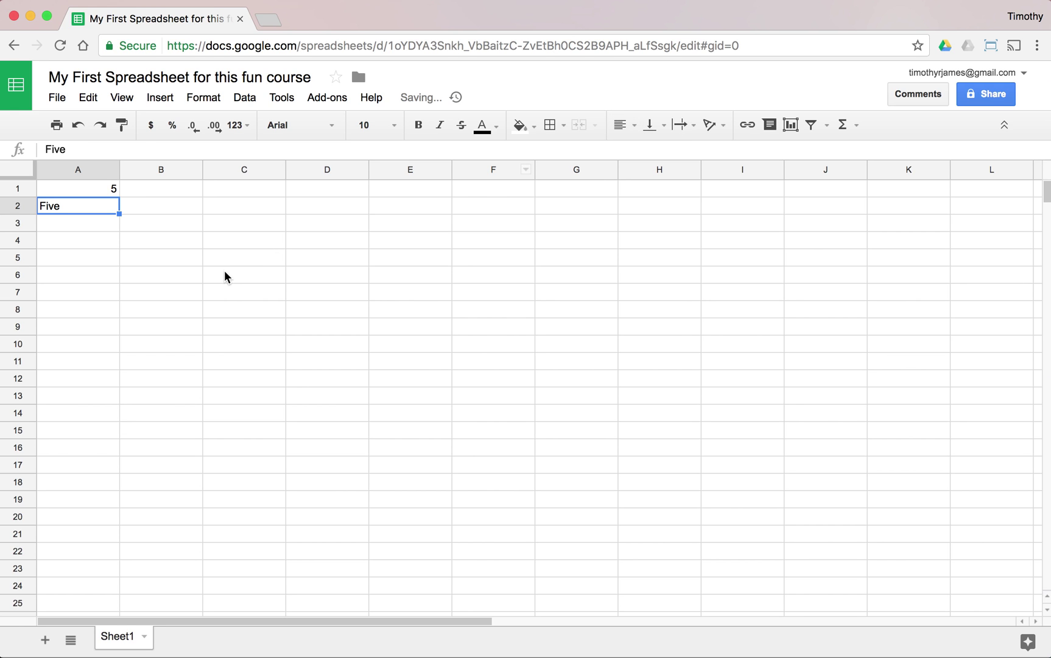
Step: Enter the numbers 5, 10, 15 and 20 down column A in cells A3 to A6
{"action": "left_click", "coordinate": [123, 242]}
{"action": "left_click", "coordinate": [101, 224]}
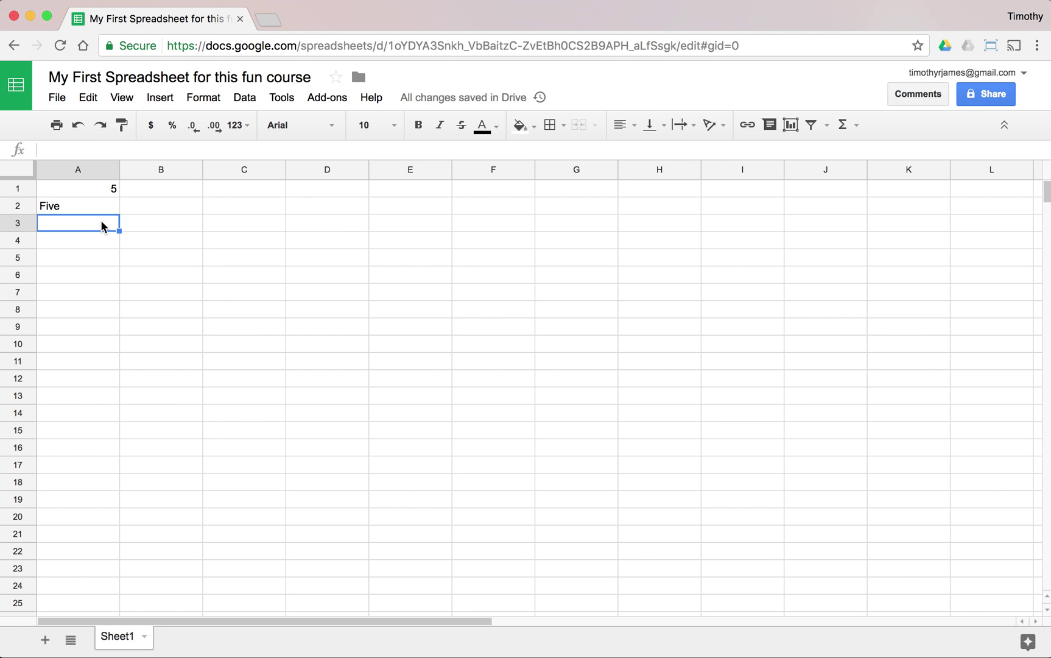
{"action": "type", "text": "5"}
{"action": "key", "text": "Return"}
{"action": "type", "text": "5"}
{"action": "key", "text": "BackSpace"}
{"action": "type", "text": "10"}
{"action": "key", "text": "Return"}
{"action": "type", "text": "15"}
{"action": "key", "text": "Return"}
{"action": "type", "text": "20"}
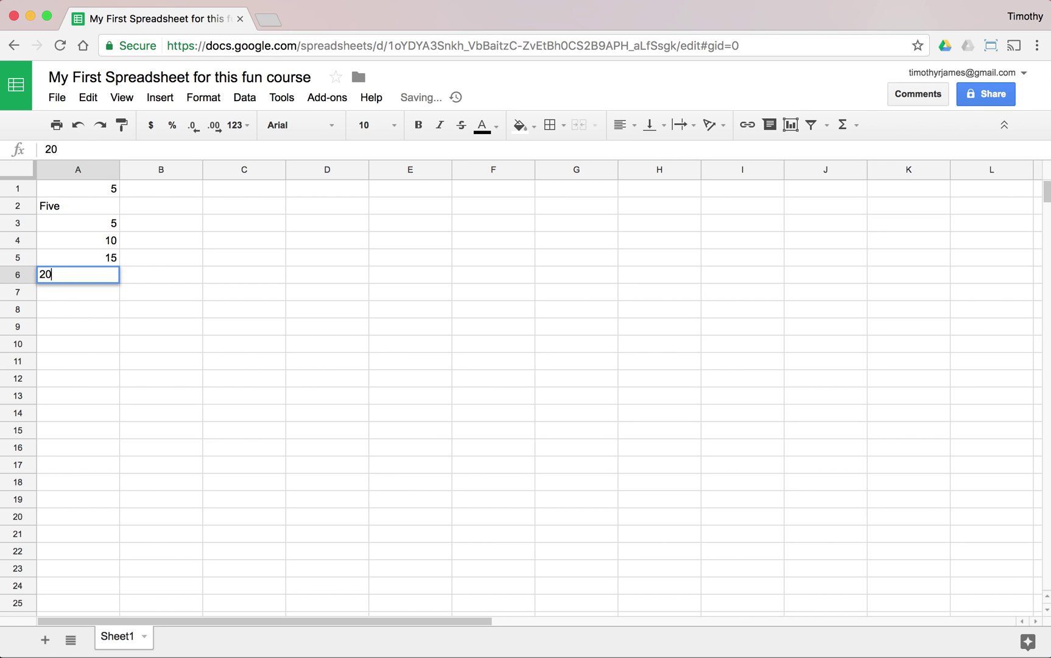
{"action": "key", "text": "Return"}
{"action": "left_click_drag", "start_coordinate": [113, 223], "coordinate": [110, 274]}
{"action": "left_click", "coordinate": [107, 242]}
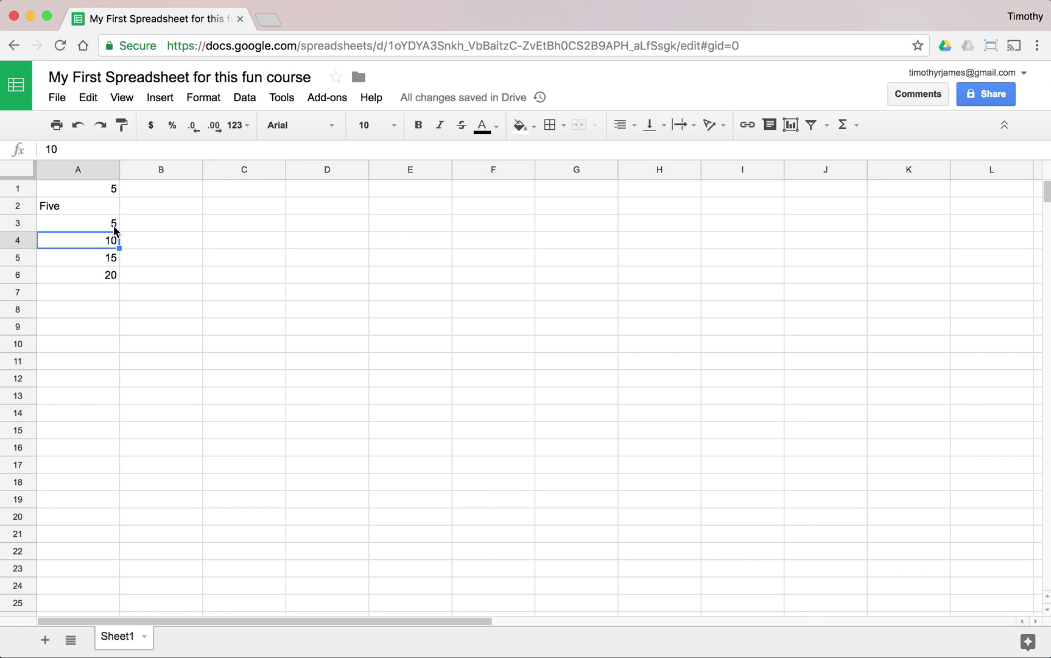
{"action": "left_click", "coordinate": [114, 228]}
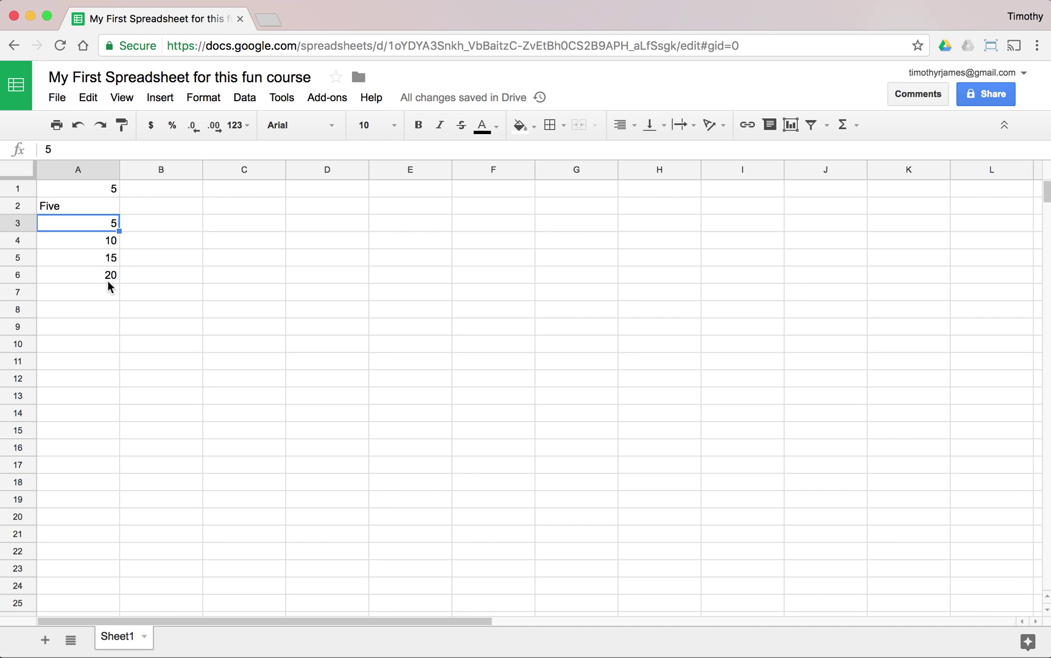
{"action": "left_click", "coordinate": [131, 279]}
{"action": "left_click", "coordinate": [106, 279]}
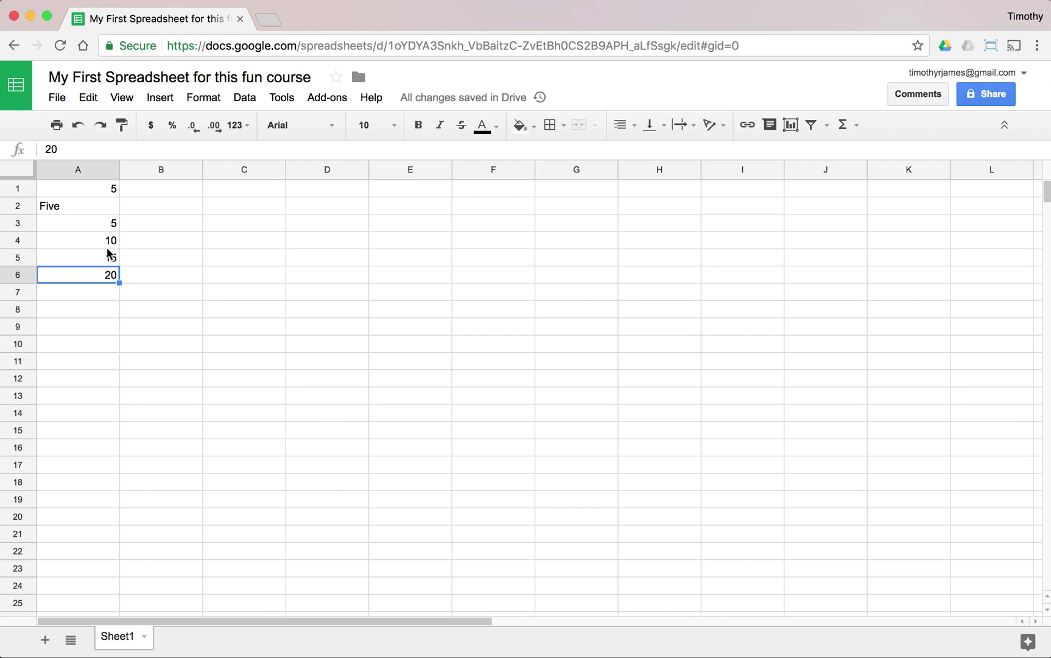
Step: Format the number in cell A3 as currency in dollars
{"action": "left_click", "coordinate": [107, 228]}
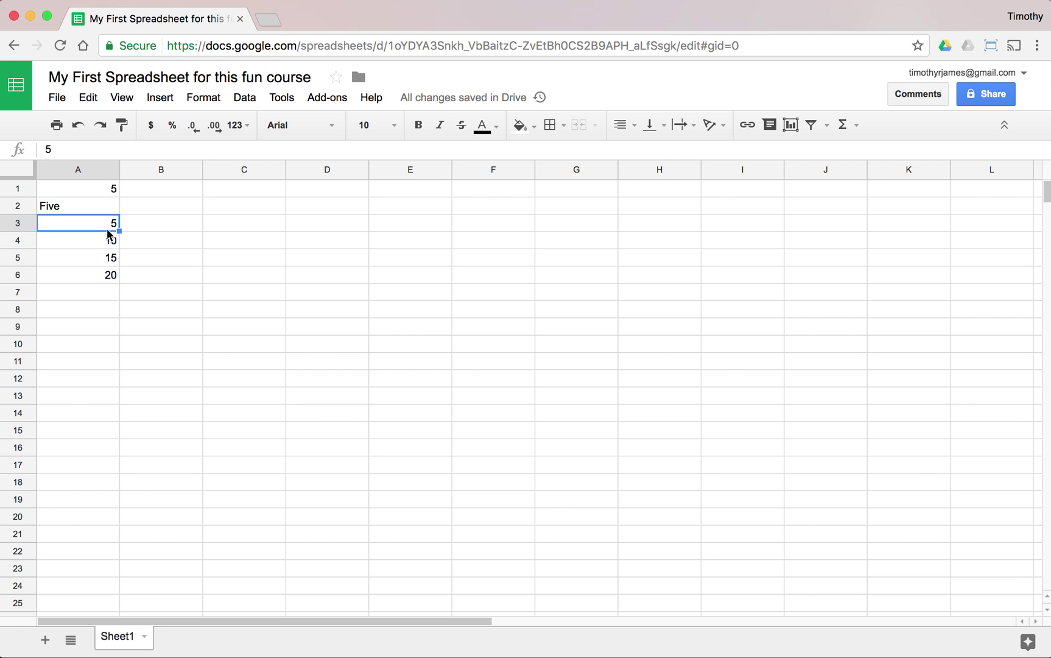
{"action": "left_click", "coordinate": [151, 126]}
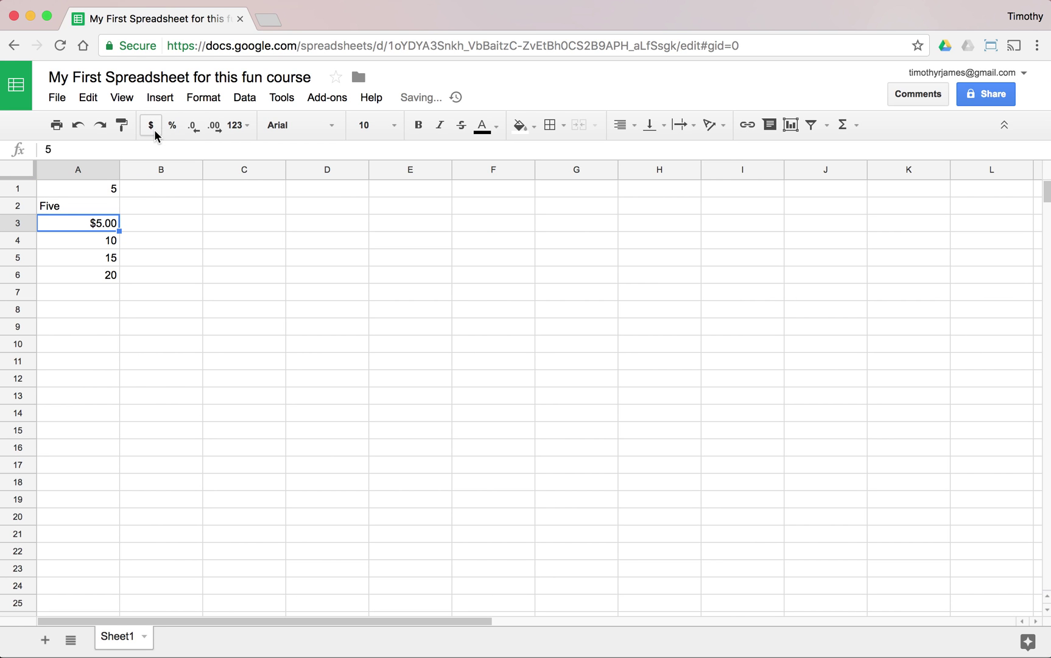
Step: Apply the percent format to cell A4 and replace its value with 100%
{"action": "left_click", "coordinate": [112, 241]}
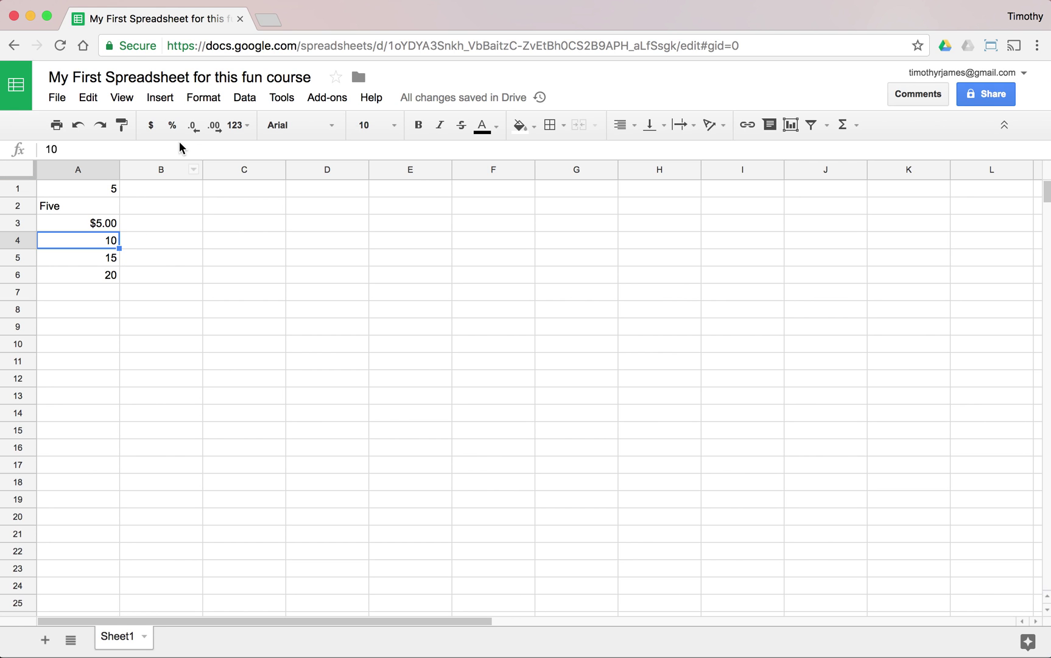
{"action": "left_click", "coordinate": [174, 126]}
{"action": "type", "text": "100"}
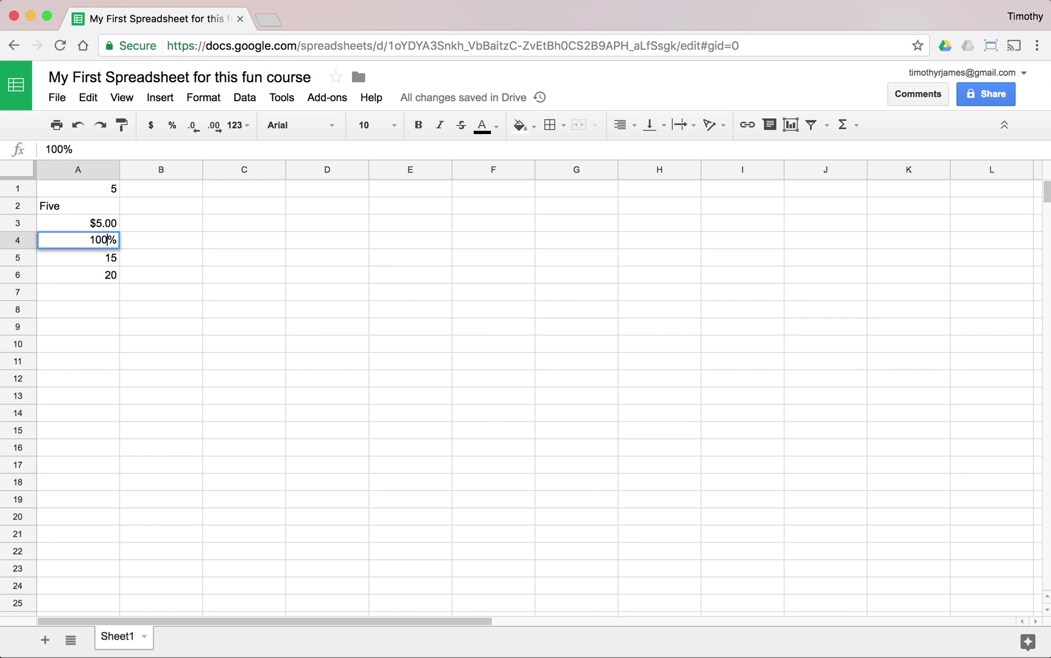
{"action": "key", "text": "Return"}
Step: Change the format of cell A4 to Number
{"action": "left_click", "coordinate": [101, 242]}
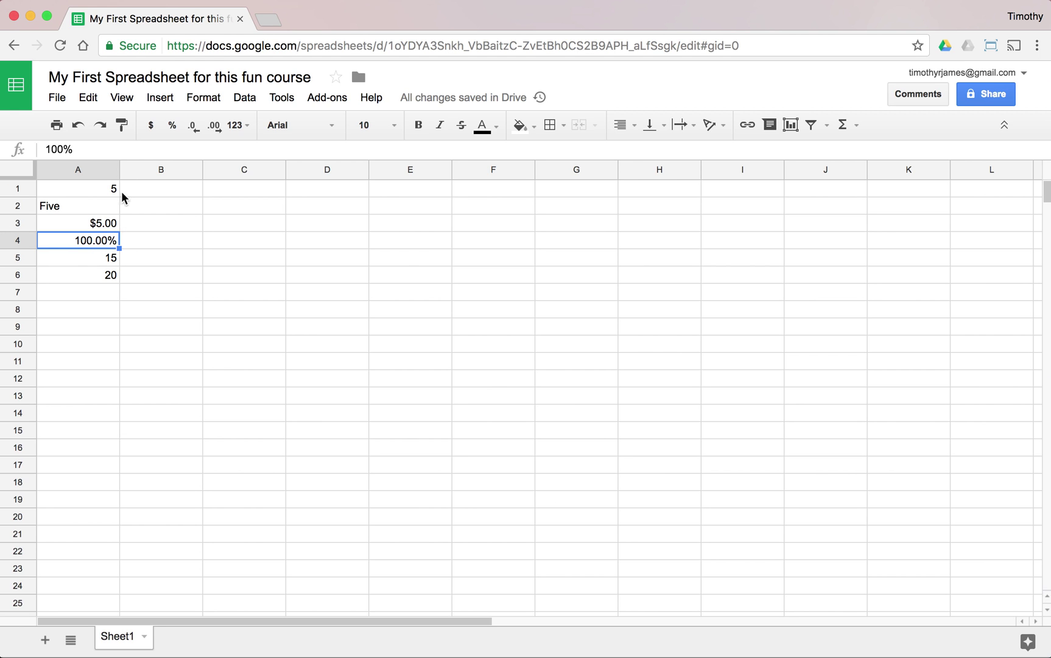
{"action": "left_click", "coordinate": [236, 125]}
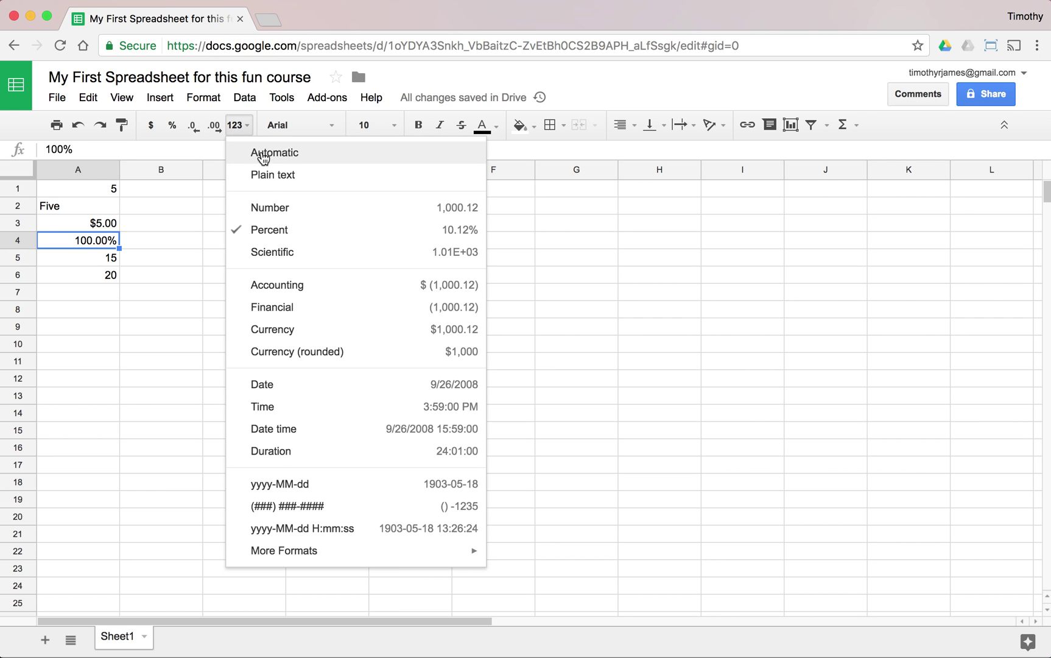
{"action": "left_click", "coordinate": [270, 207]}
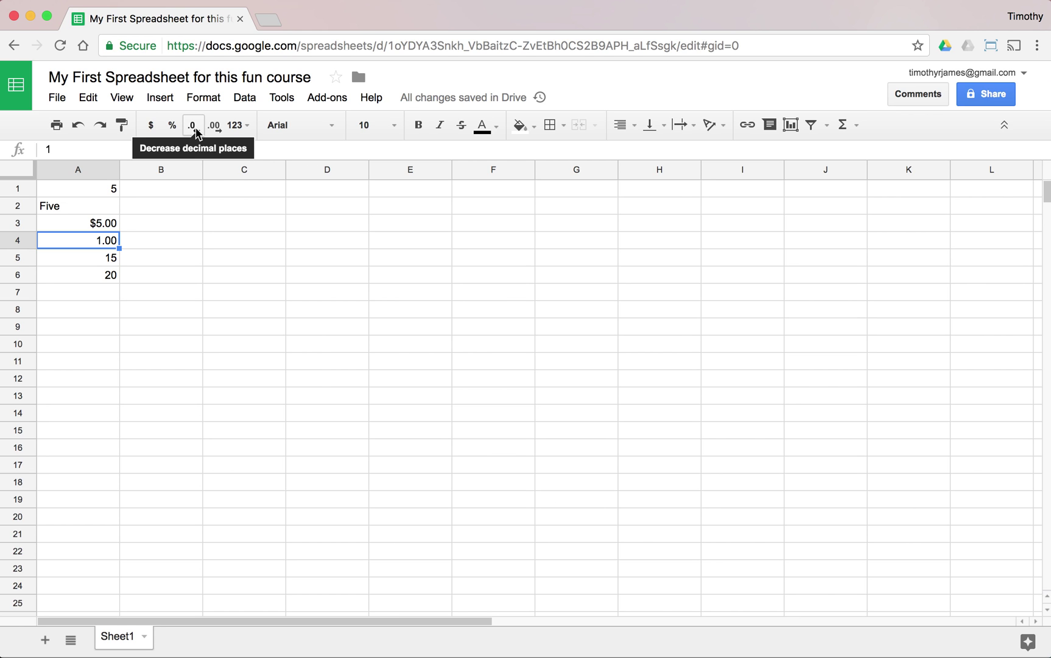
Step: Remove all decimal places from the number in cell A4, and extend it to four decimal places
{"action": "left_click", "coordinate": [192, 126]}
{"action": "left_click", "coordinate": [195, 127]}
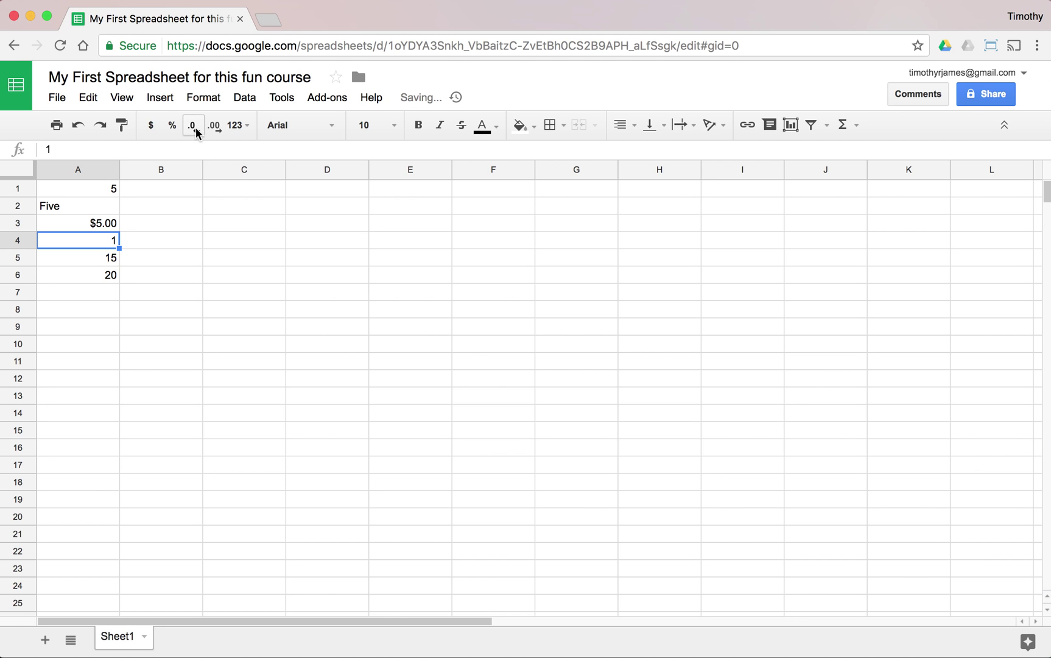
{"action": "left_click", "coordinate": [219, 125]}
{"action": "left_click", "coordinate": [221, 125]}
{"action": "left_click", "coordinate": [221, 125]}
{"action": "left_click", "coordinate": [221, 126]}
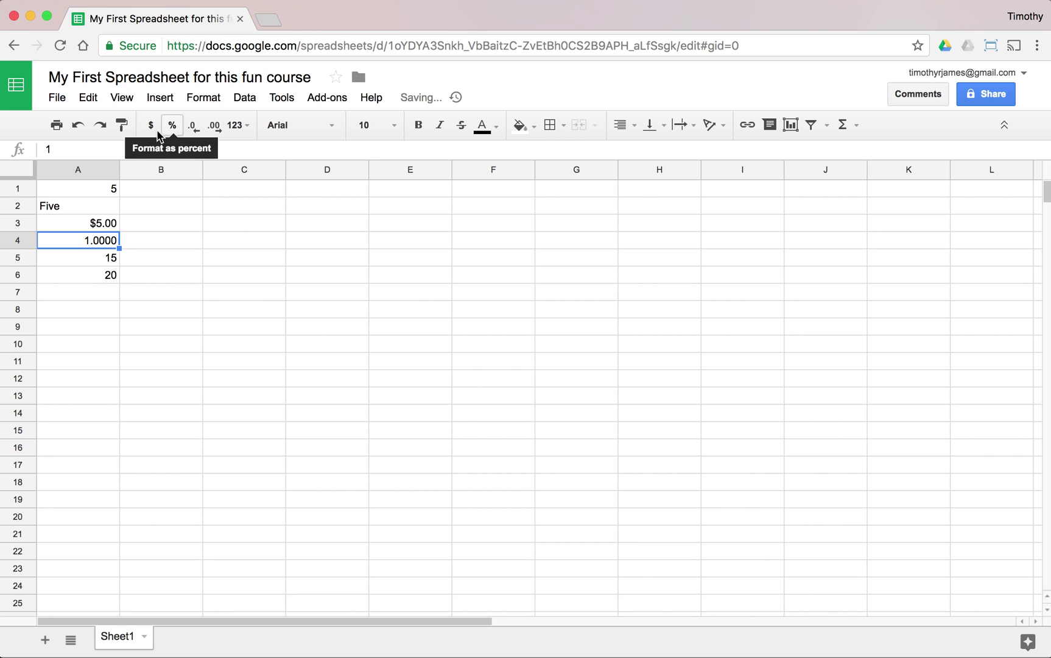
Step: Decrease and increase the decimal places of the currency amount in cell A3, ending with four decimals
{"action": "left_click", "coordinate": [118, 219]}
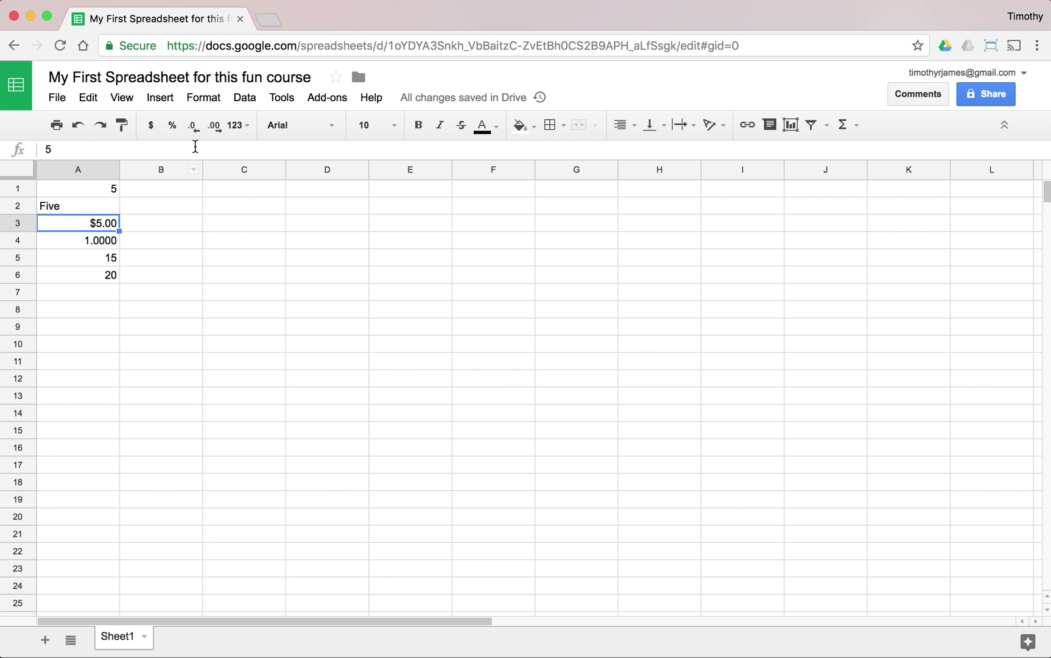
{"action": "left_click", "coordinate": [195, 126]}
{"action": "left_click", "coordinate": [195, 126]}
{"action": "left_click", "coordinate": [214, 125]}
{"action": "left_click", "coordinate": [215, 125]}
{"action": "left_click", "coordinate": [214, 125]}
{"action": "left_click", "coordinate": [196, 127]}
{"action": "left_click", "coordinate": [195, 127]}
{"action": "left_click", "coordinate": [209, 127]}
{"action": "left_click", "coordinate": [211, 128]}
{"action": "left_click", "coordinate": [210, 127]}
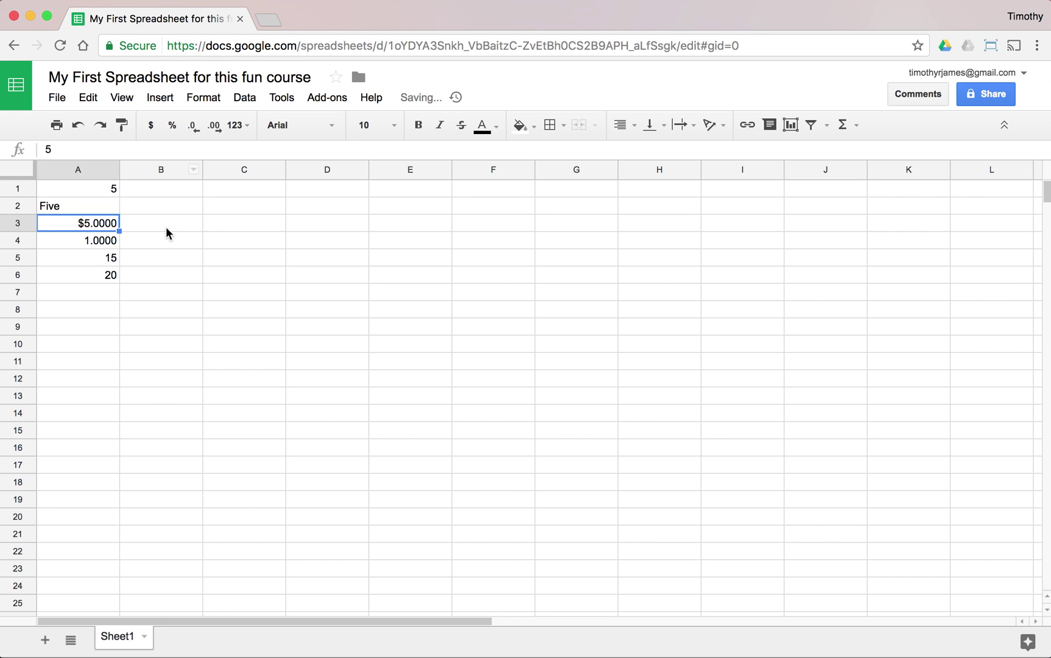
Step: Format cell A4 as a percentage with no decimal places
{"action": "left_click", "coordinate": [108, 246]}
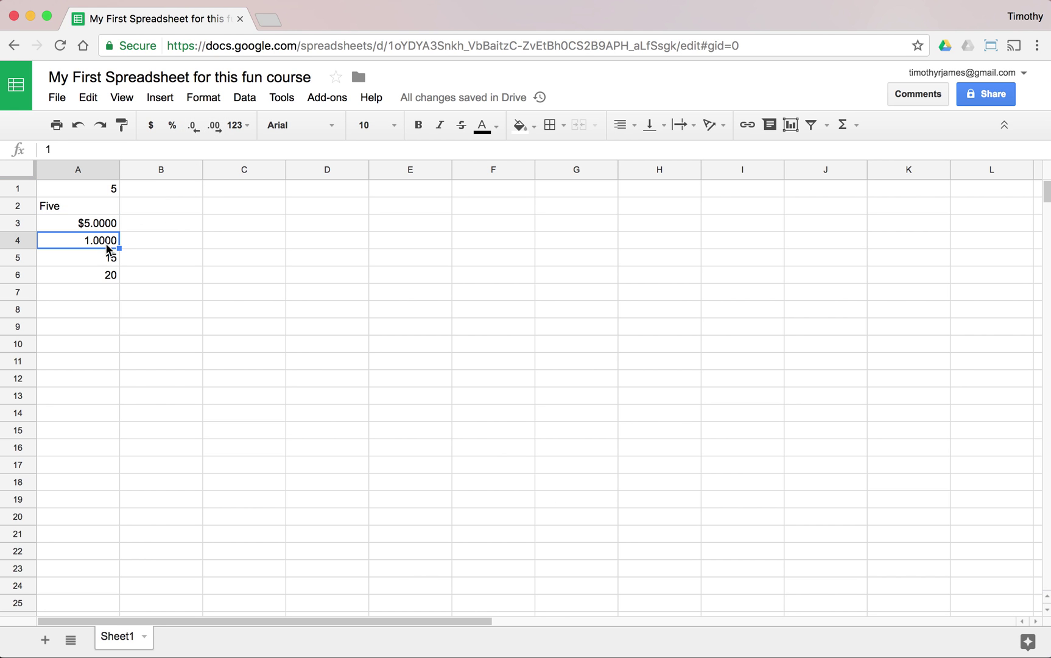
{"action": "left_click", "coordinate": [172, 126]}
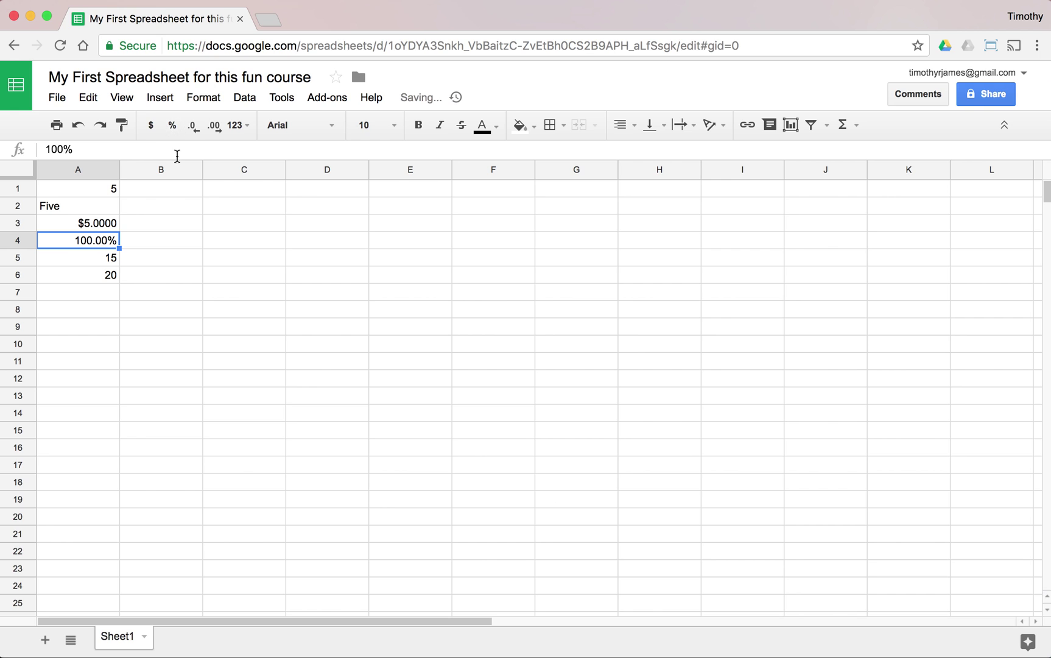
{"action": "left_click", "coordinate": [198, 128]}
{"action": "left_click", "coordinate": [198, 127]}
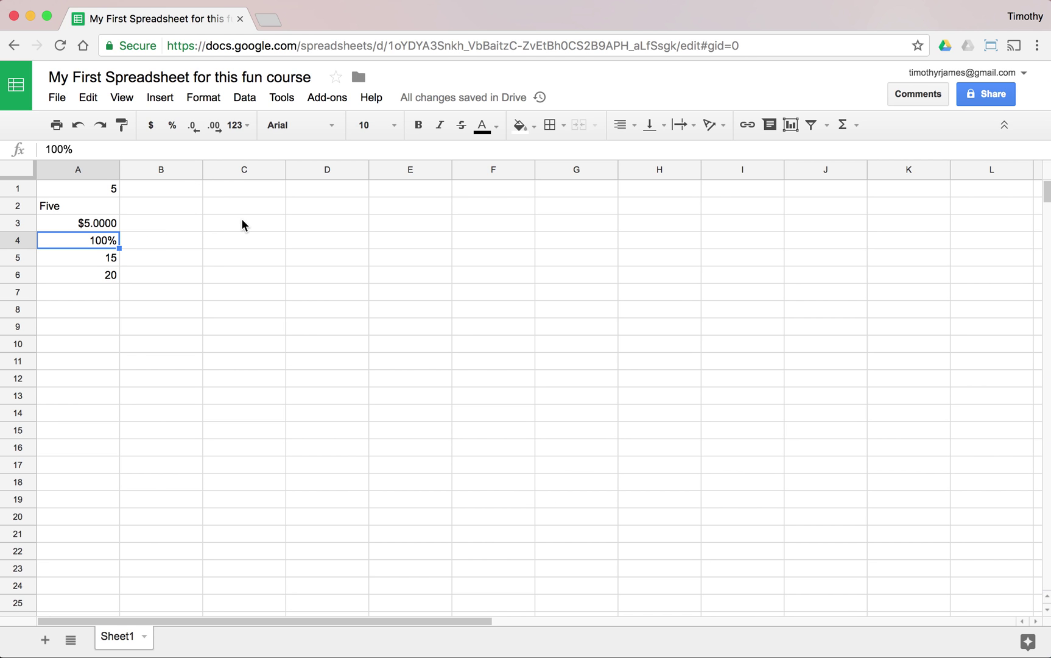
Step: Enter the number 1000000 in cell A7
{"action": "left_click", "coordinate": [107, 259]}
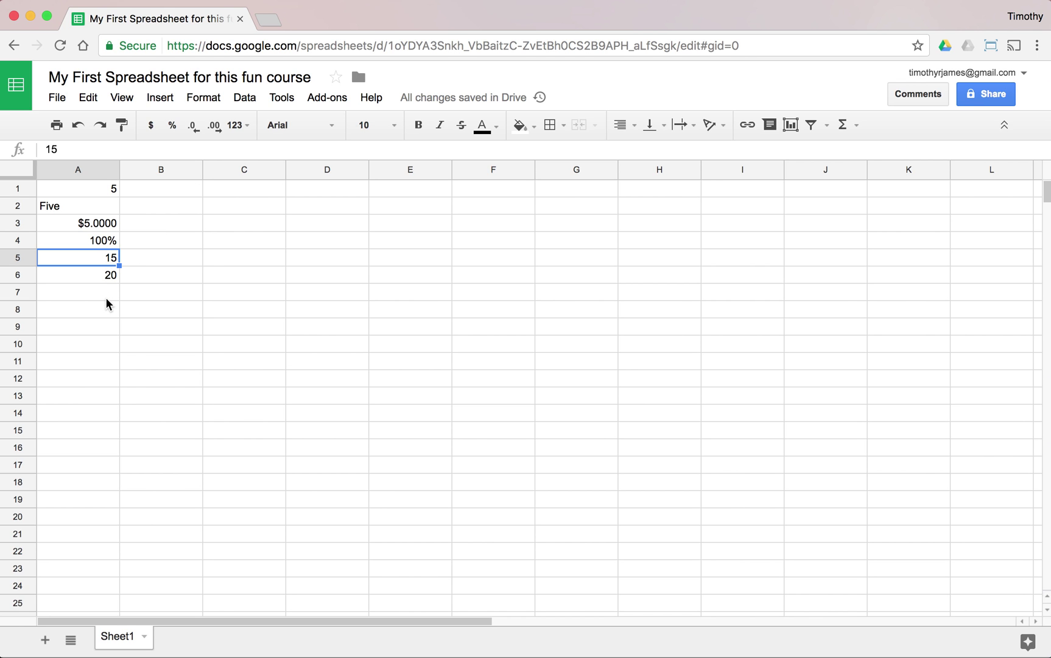
{"action": "left_click", "coordinate": [106, 297]}
{"action": "type", "text": "1000"}
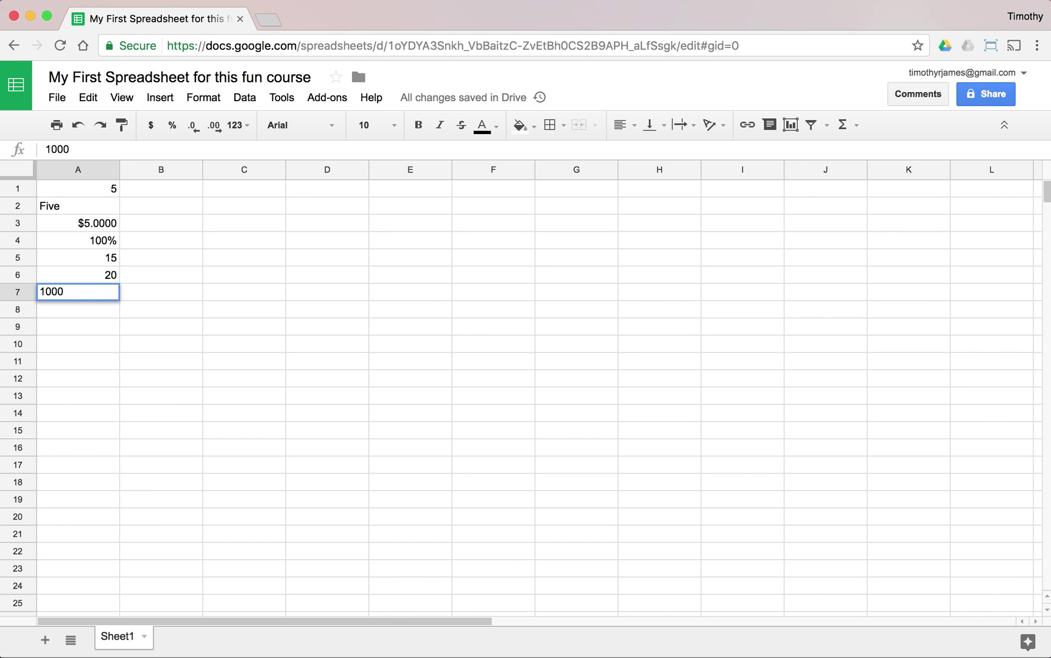
{"action": "type", "text": "000"}
{"action": "key", "text": "Return"}
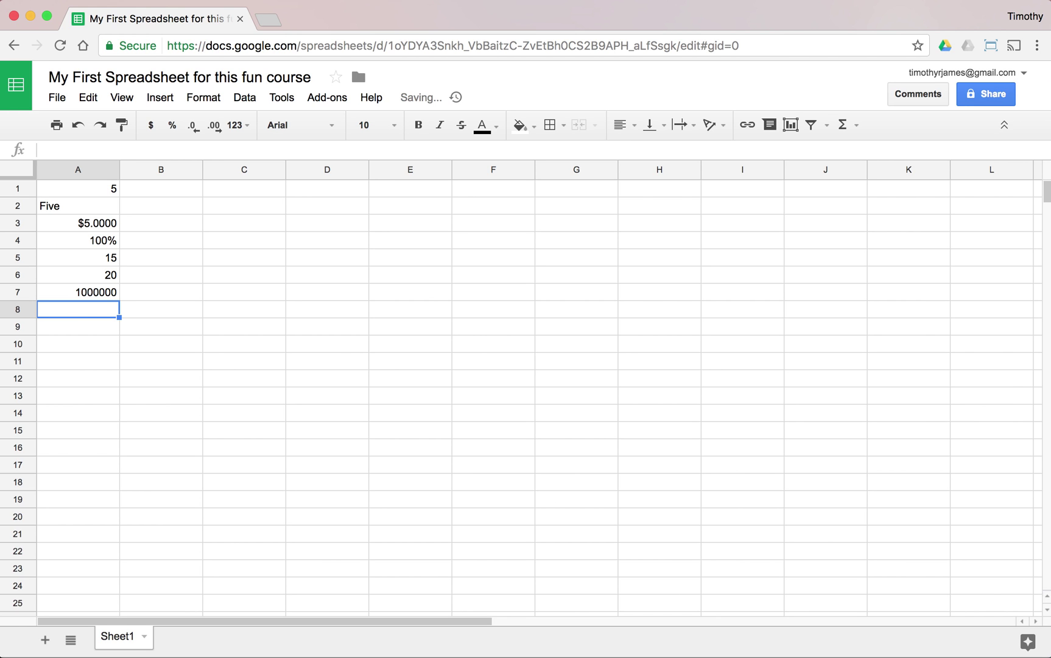
Step: Apply the Number format to the value in cell A7
{"action": "left_click", "coordinate": [107, 294]}
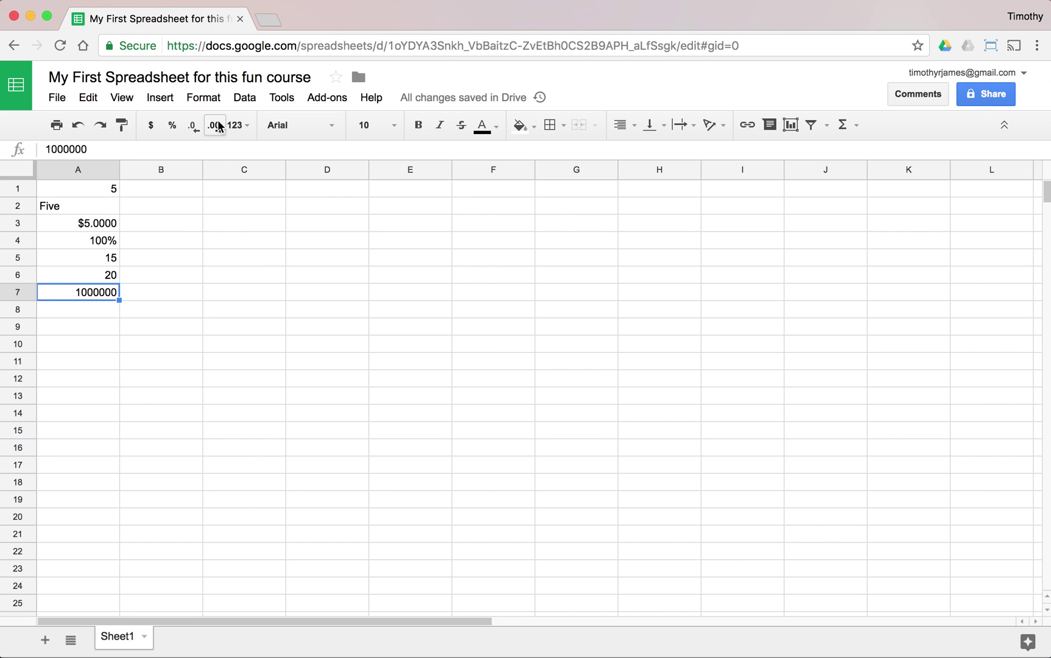
{"action": "left_click", "coordinate": [237, 124]}
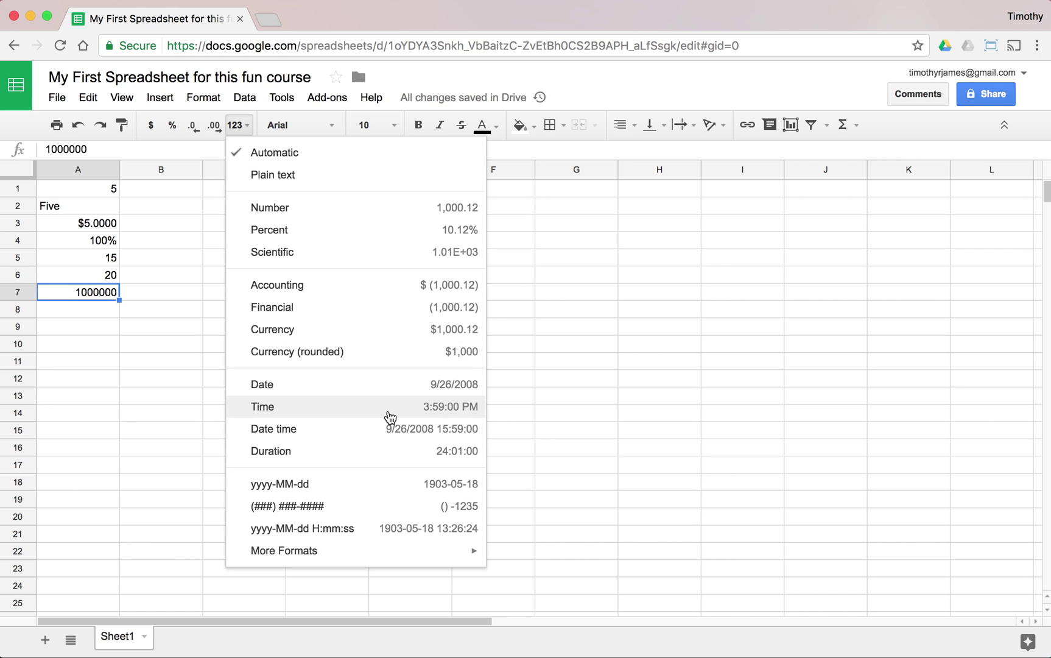
{"action": "left_click", "coordinate": [398, 216]}
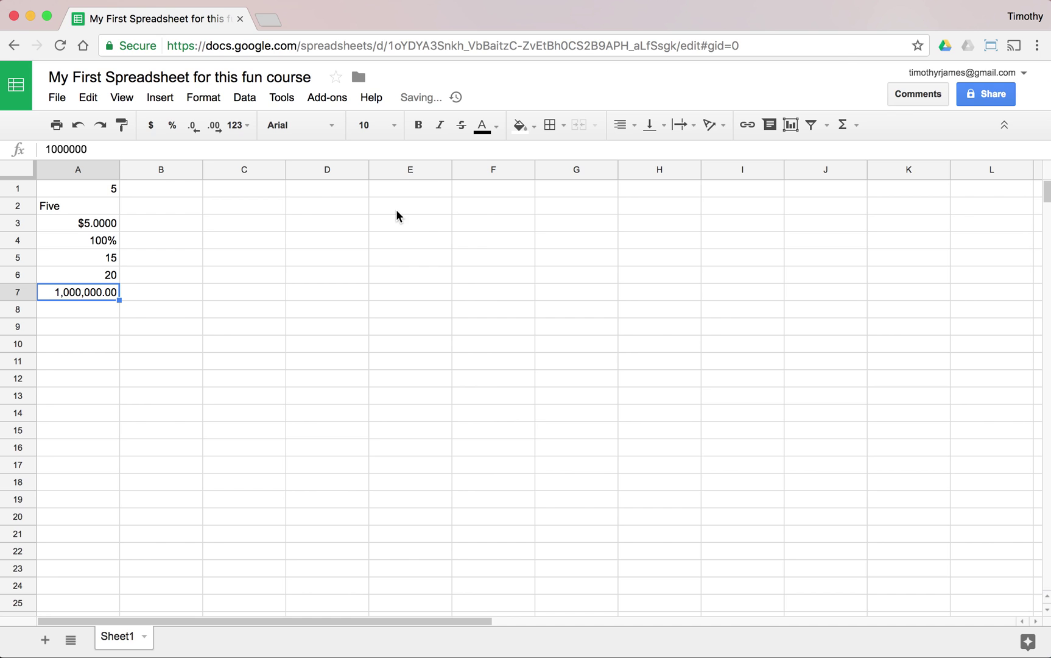
Step: Enter 5,000,000 with comma separators in cell A8 and inspect the value stored behind it
{"action": "left_click", "coordinate": [97, 309]}
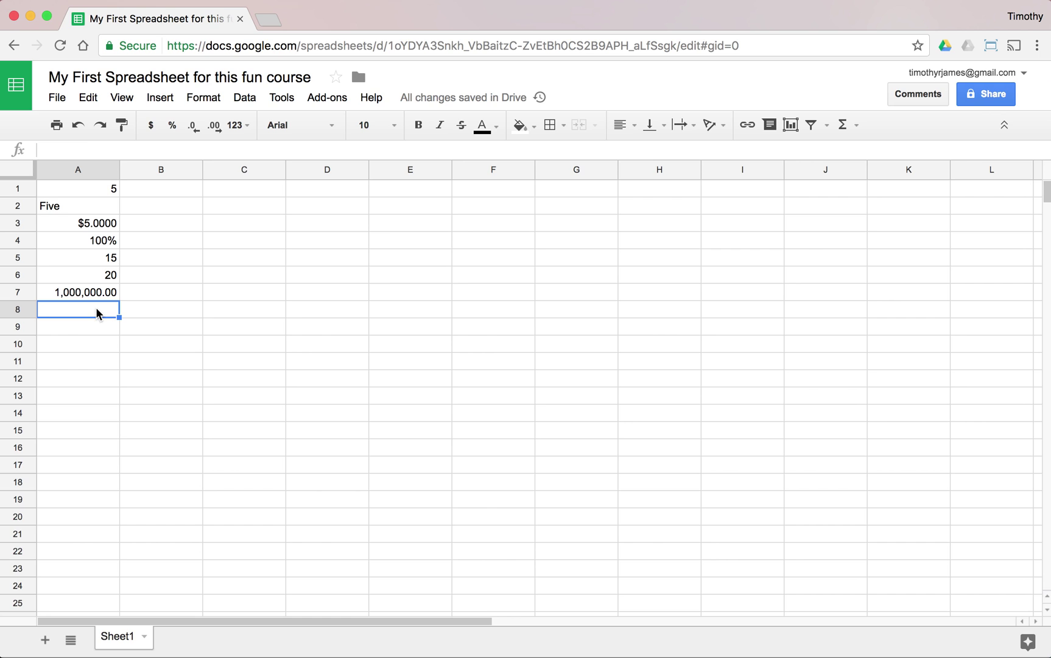
{"action": "type", "text": "5,000,000"}
{"action": "key", "text": "Return"}
{"action": "left_click", "coordinate": [101, 308]}
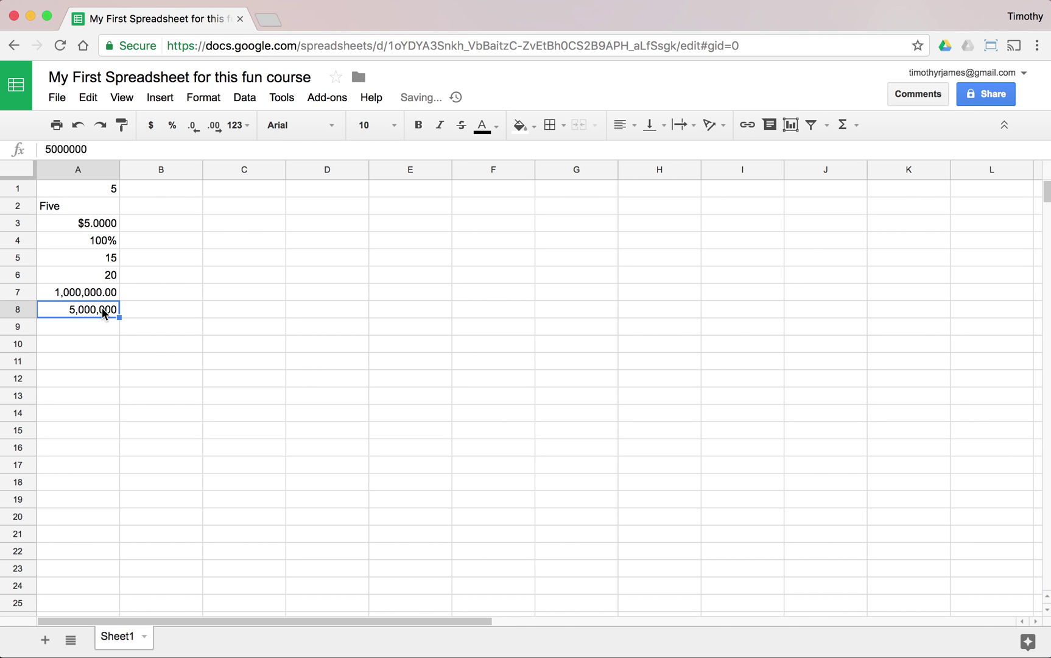
{"action": "double_click", "coordinate": [64, 149]}
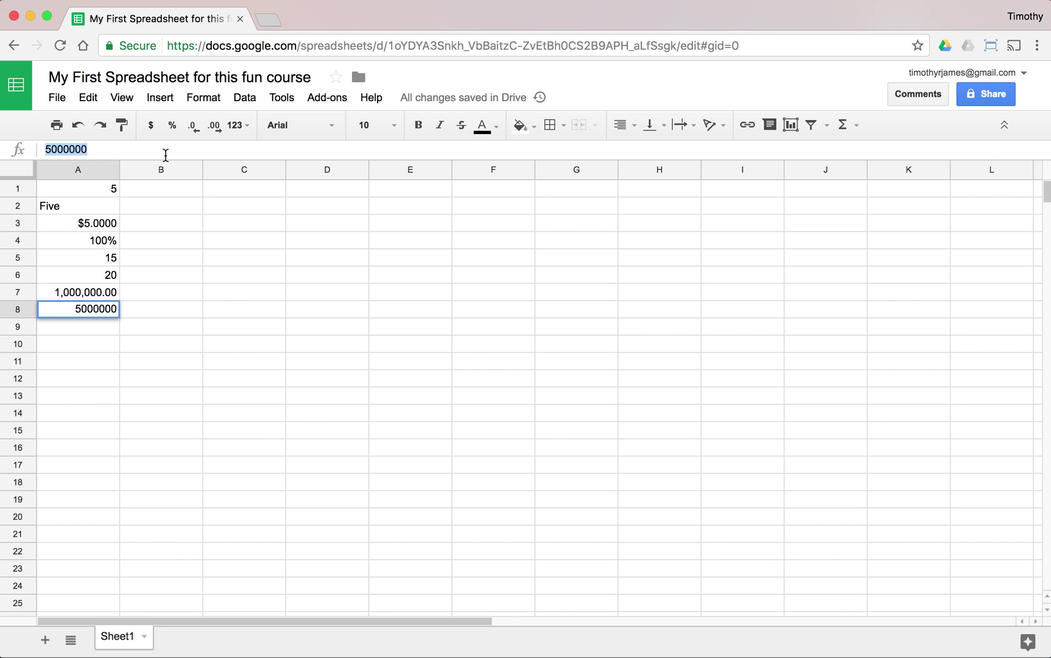
{"action": "left_click", "coordinate": [113, 258]}
{"action": "left_click", "coordinate": [105, 312]}
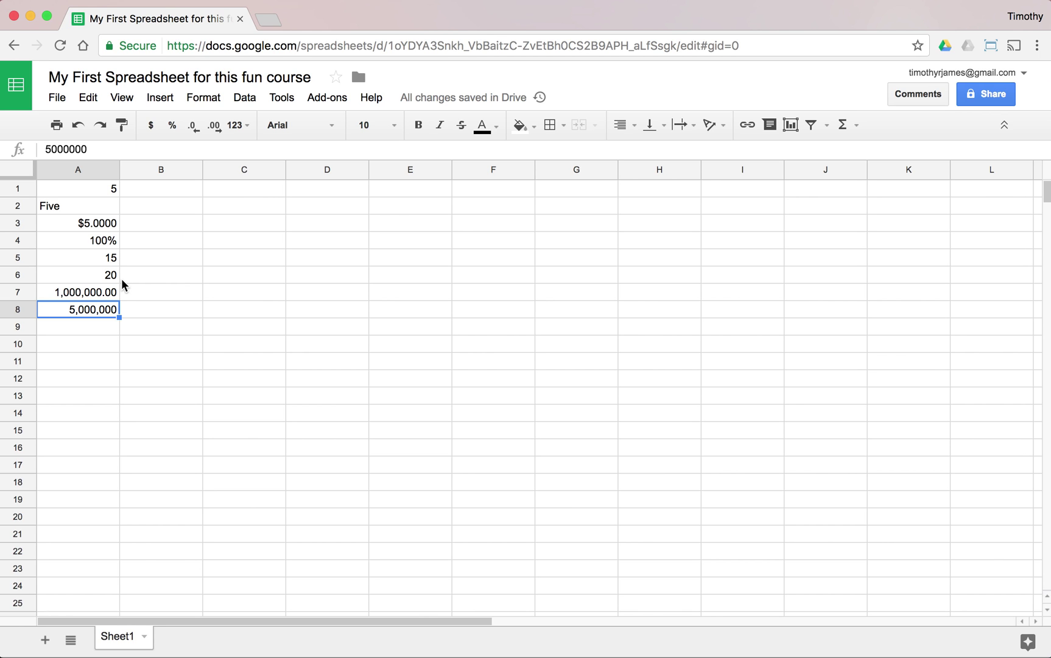
Step: Make the word Five in cell A2 bold and set its font size to 12
{"action": "left_click", "coordinate": [100, 206]}
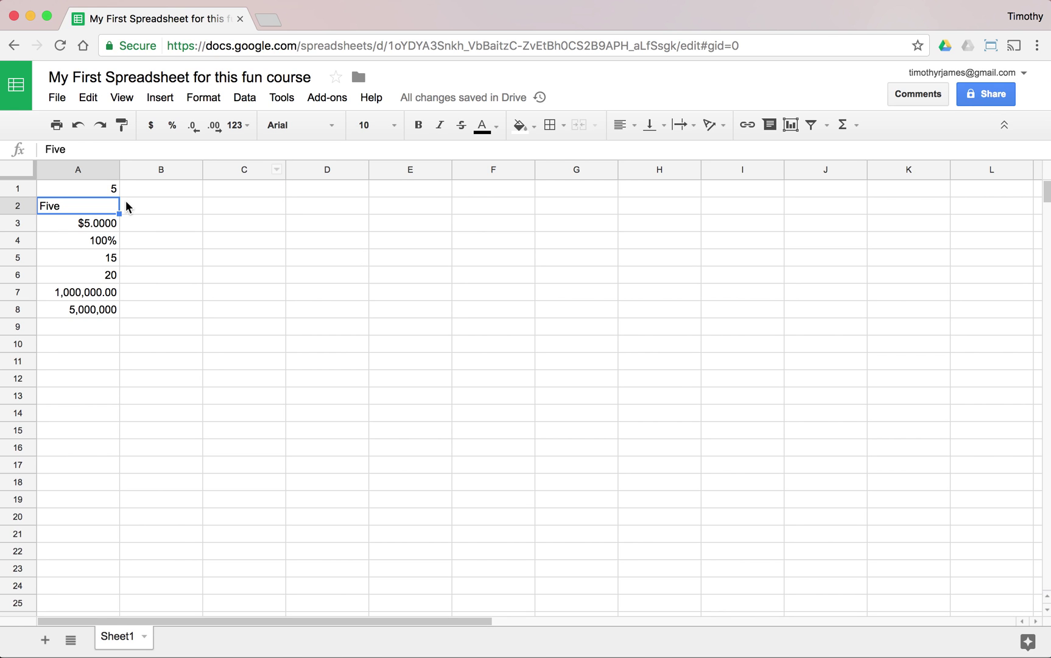
{"action": "left_click", "coordinate": [419, 126]}
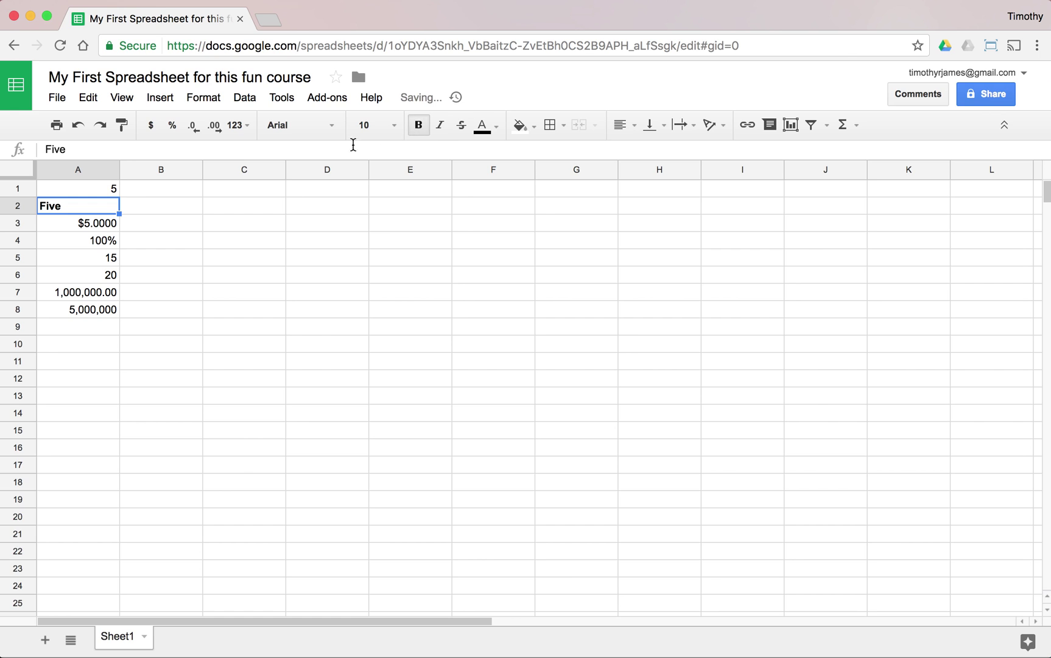
{"action": "left_click", "coordinate": [395, 126]}
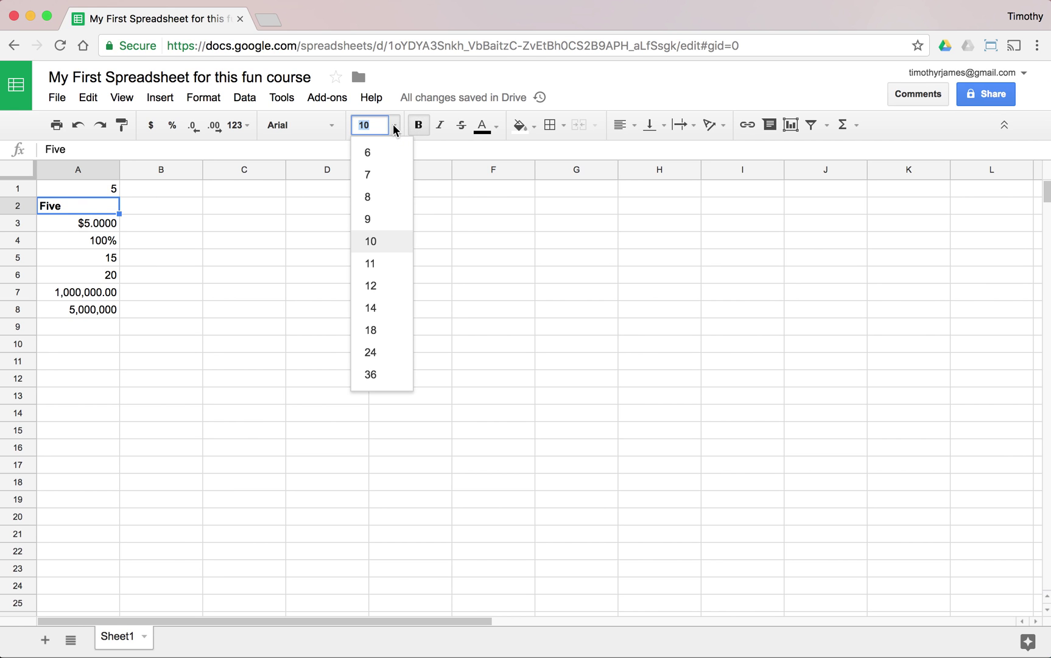
{"action": "left_click", "coordinate": [390, 285]}
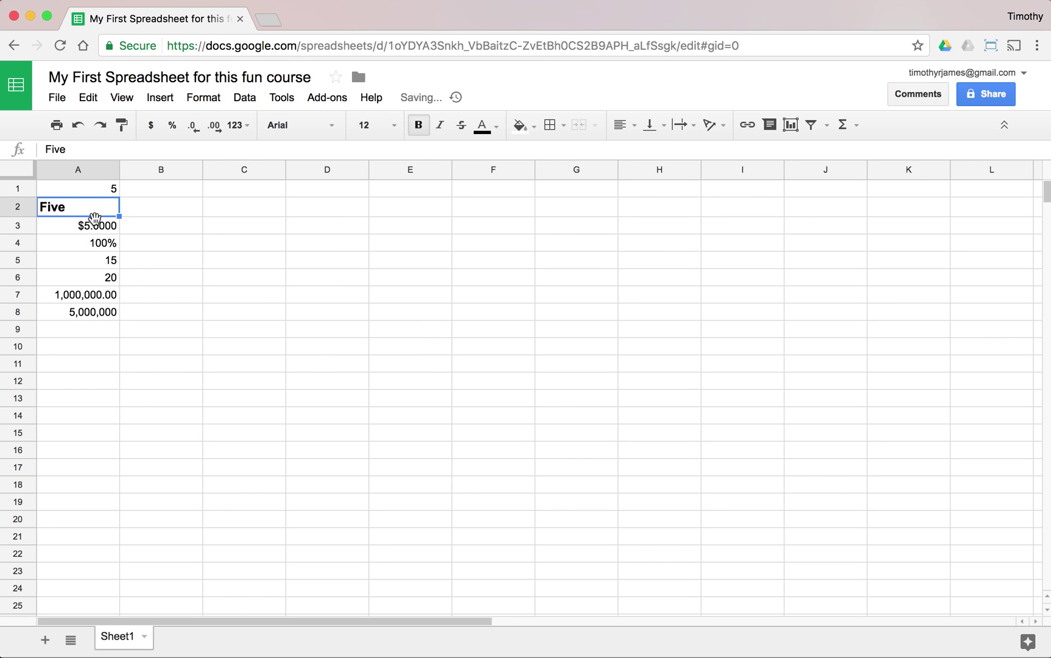
Step: Set the font size of cell A6 to 8
{"action": "left_click", "coordinate": [94, 277]}
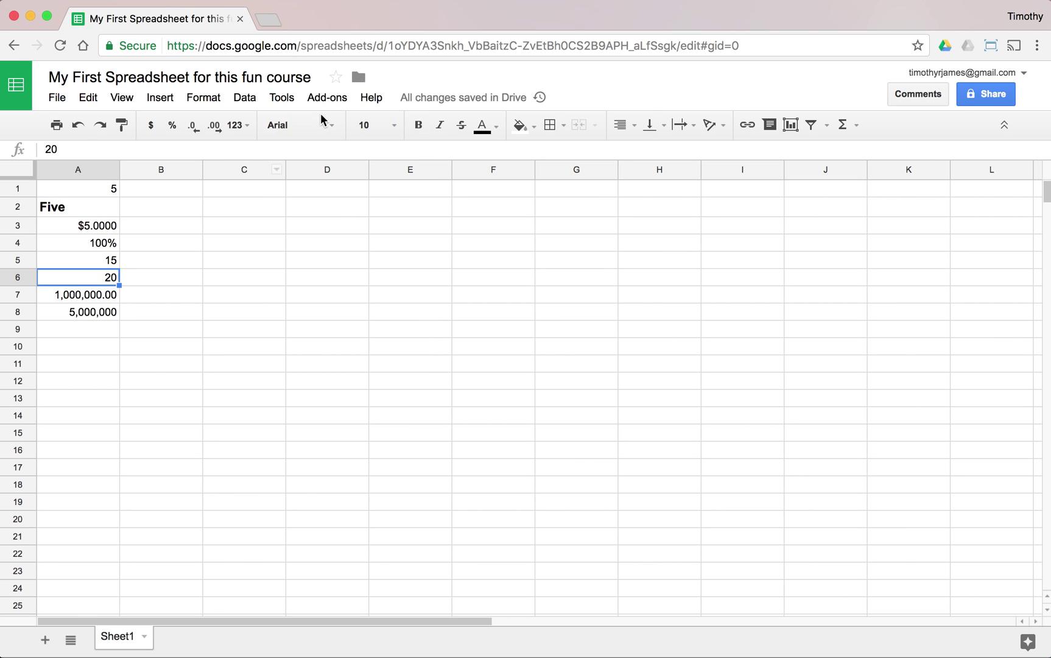
{"action": "left_click", "coordinate": [395, 125]}
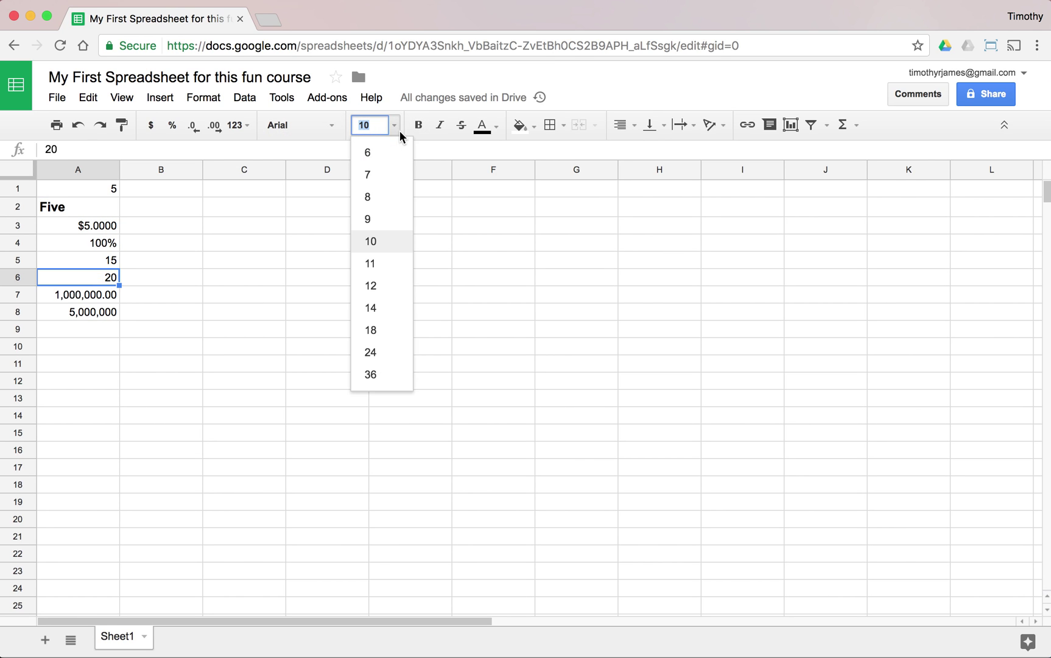
{"action": "left_click", "coordinate": [386, 207]}
Step: Change the font of cell A6 to Press Start 2P
{"action": "left_click", "coordinate": [337, 126]}
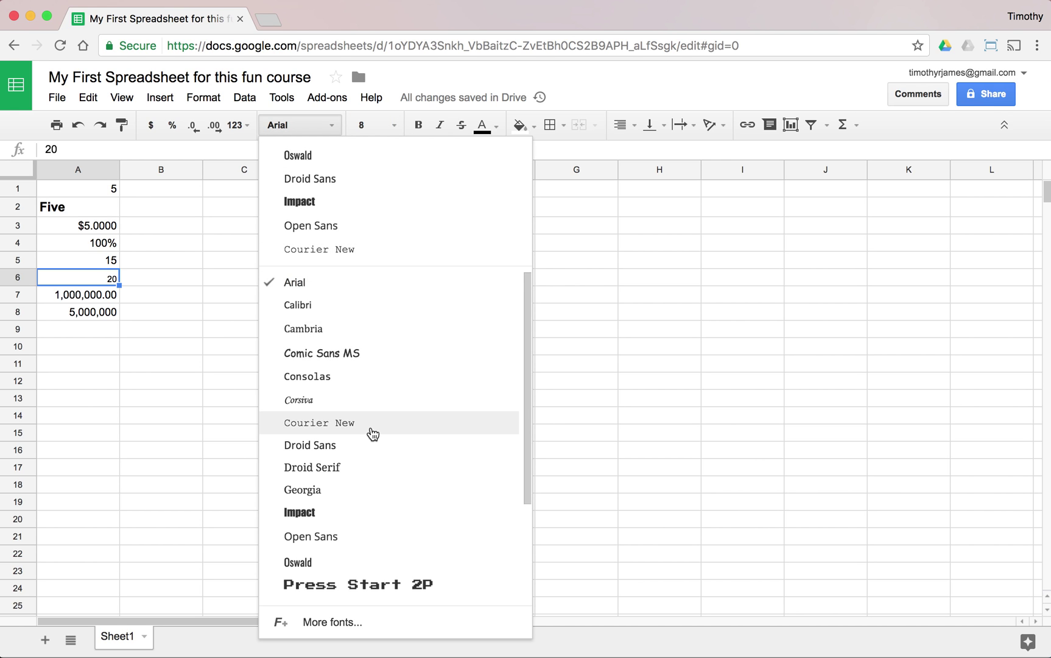
{"action": "scroll", "coordinate": [390, 450], "scroll_direction": "down", "scroll_amount": 3}
{"action": "left_click", "coordinate": [424, 457]}
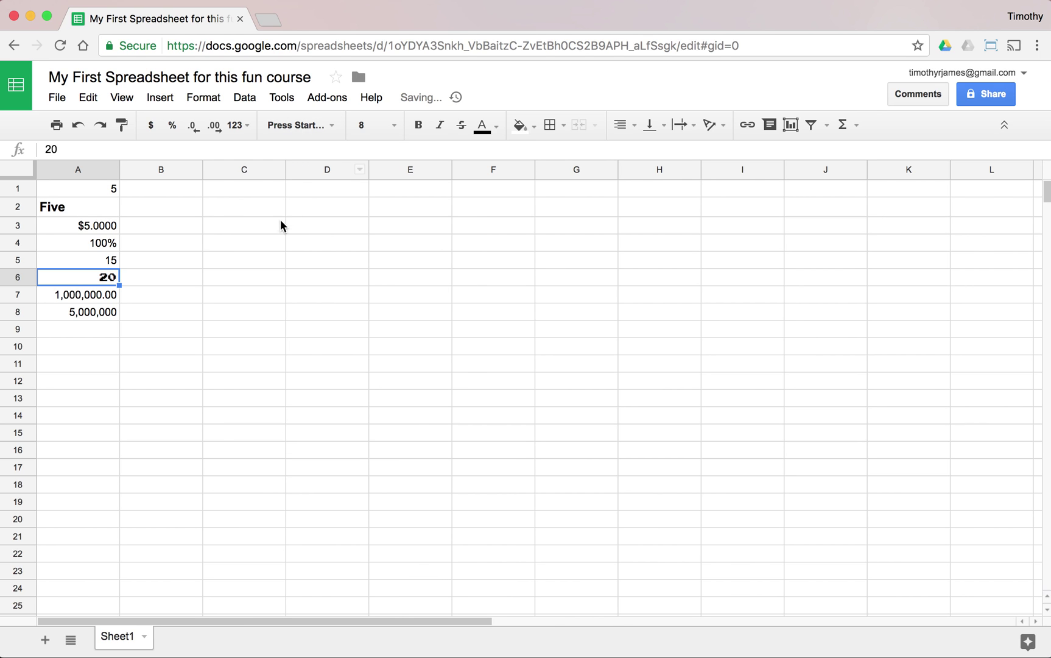
Step: Change the font of cell A6 to Calibri
{"action": "left_click", "coordinate": [312, 124]}
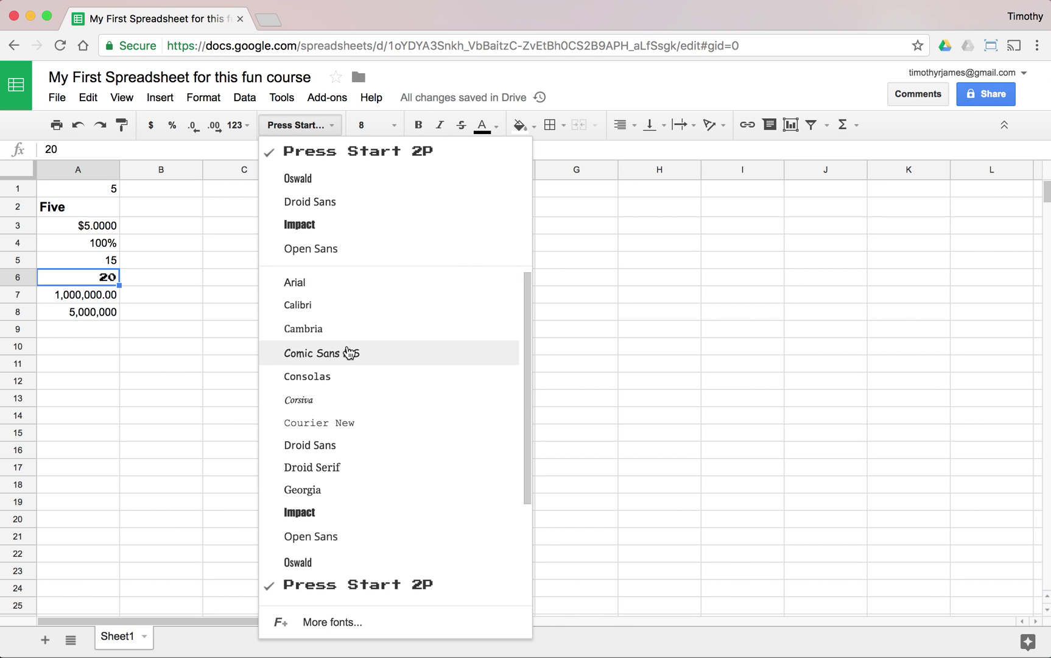
{"action": "left_click", "coordinate": [356, 314]}
{"action": "left_click", "coordinate": [149, 278]}
{"action": "left_click", "coordinate": [98, 282]}
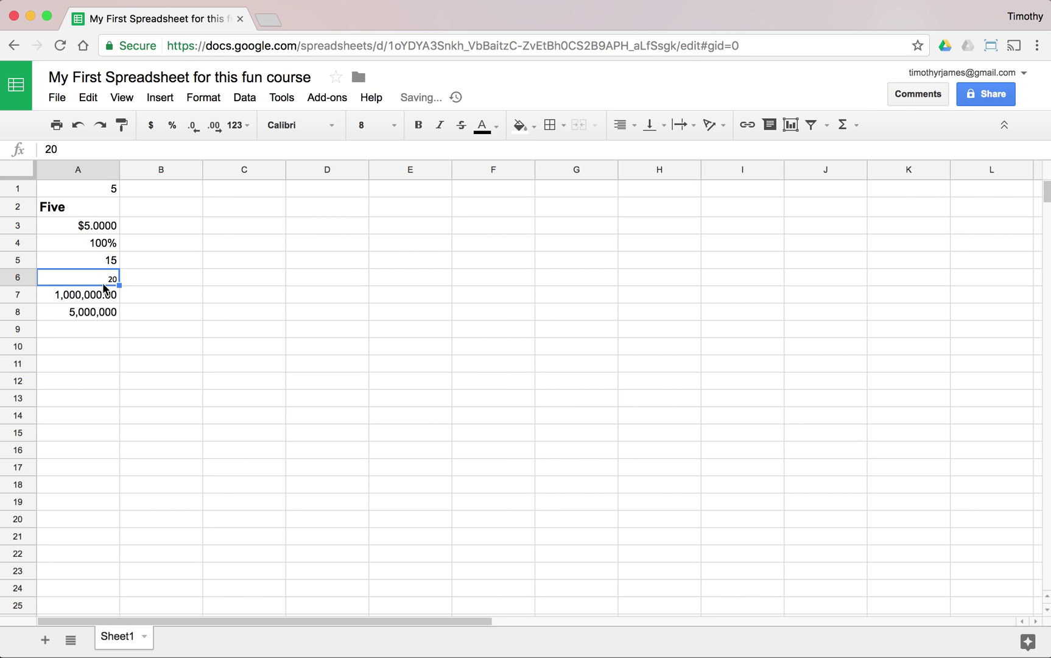
Step: Italicize the number in cell A6
{"action": "left_click", "coordinate": [439, 125]}
{"action": "left_click", "coordinate": [201, 258]}
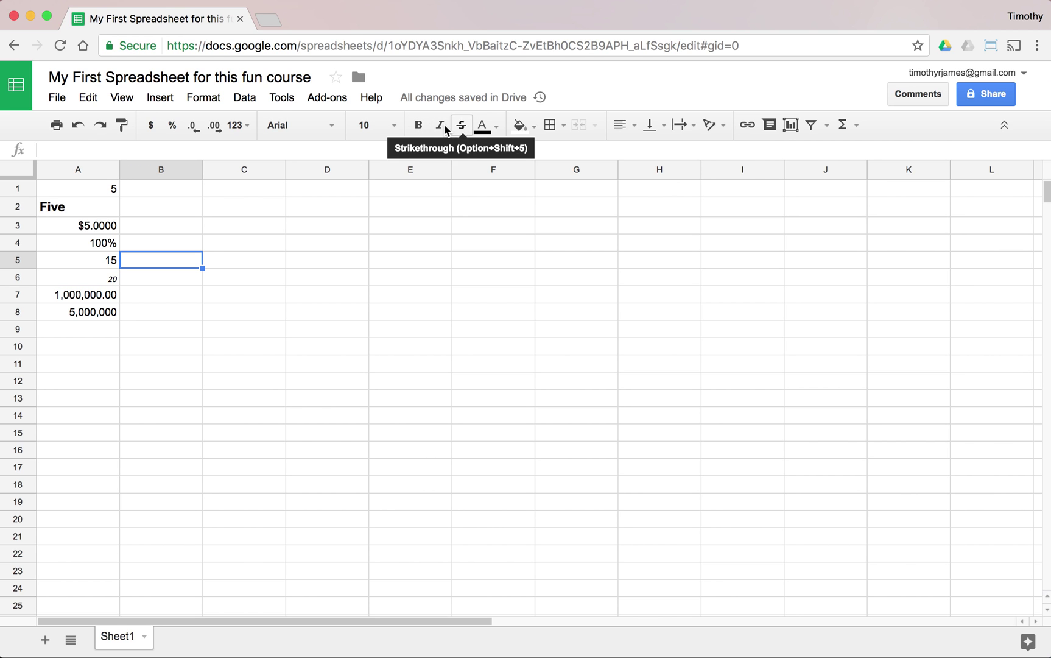
{"action": "left_click", "coordinate": [110, 266]}
{"action": "left_click", "coordinate": [111, 277]}
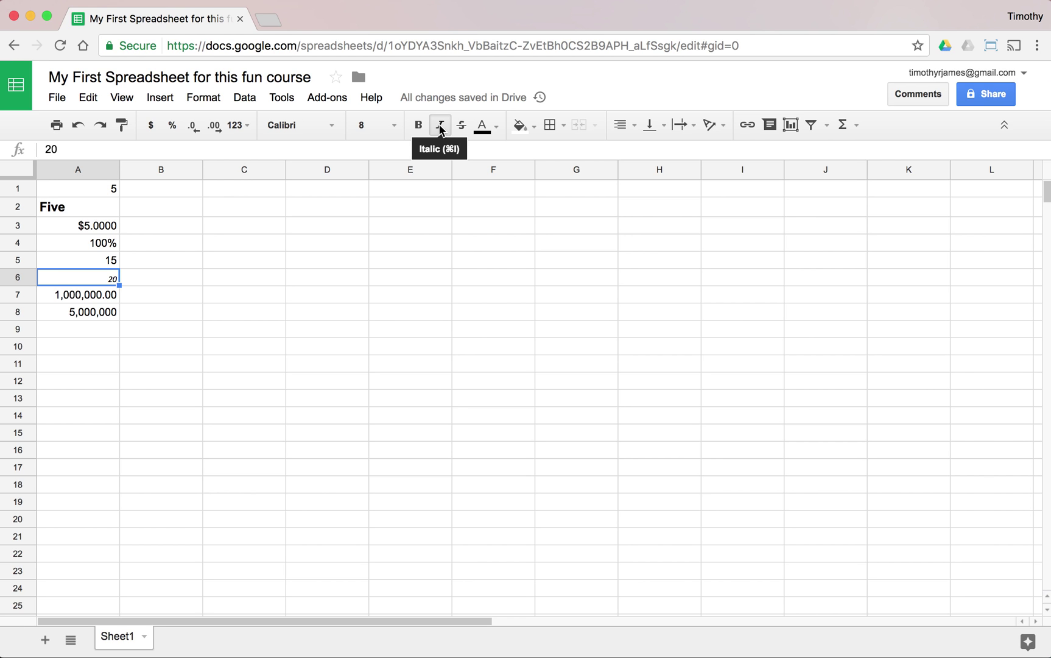
Step: Apply bold and italic to the number in cell A5, and remove both styles again
{"action": "left_click", "coordinate": [114, 262]}
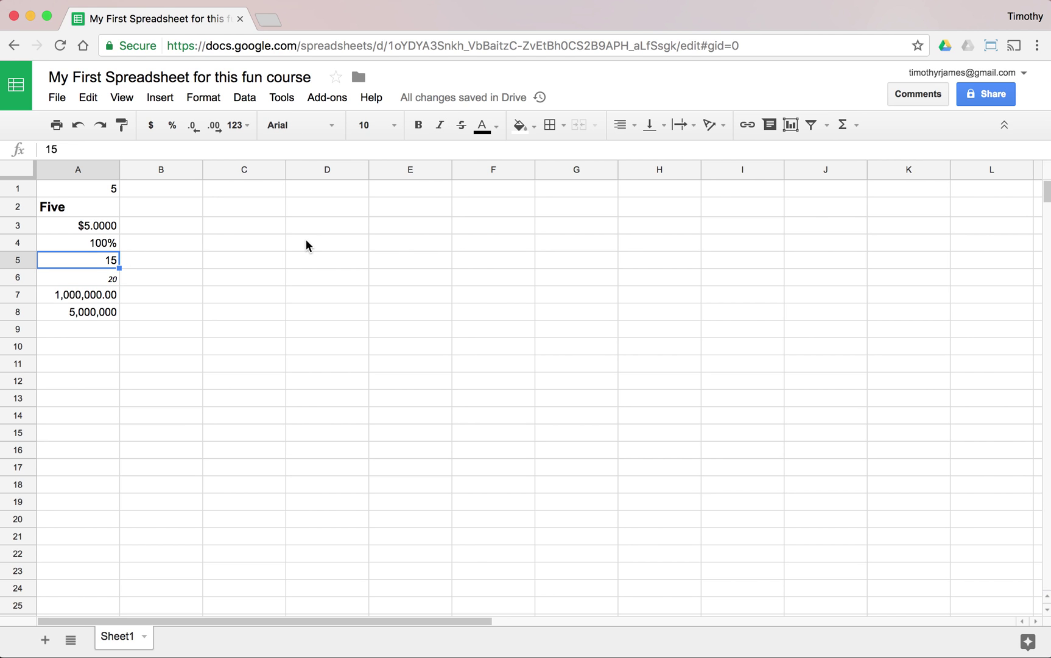
{"action": "key", "text": "super+b"}
{"action": "key", "text": "super+i"}
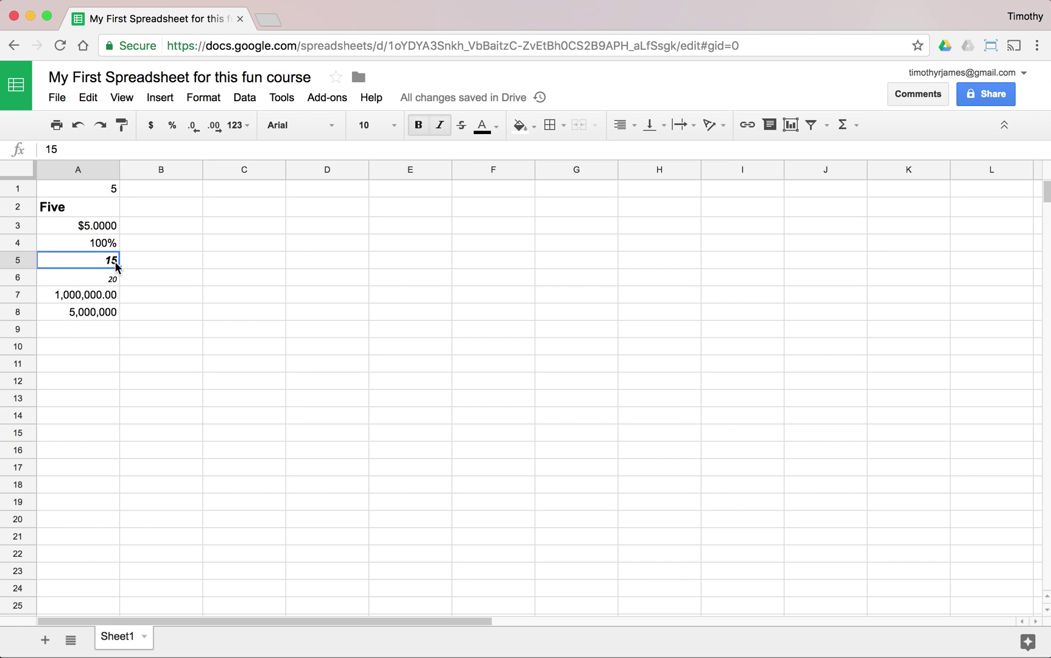
{"action": "key", "text": "super+b"}
{"action": "key", "text": "super+i"}
{"action": "left_click", "coordinate": [178, 249]}
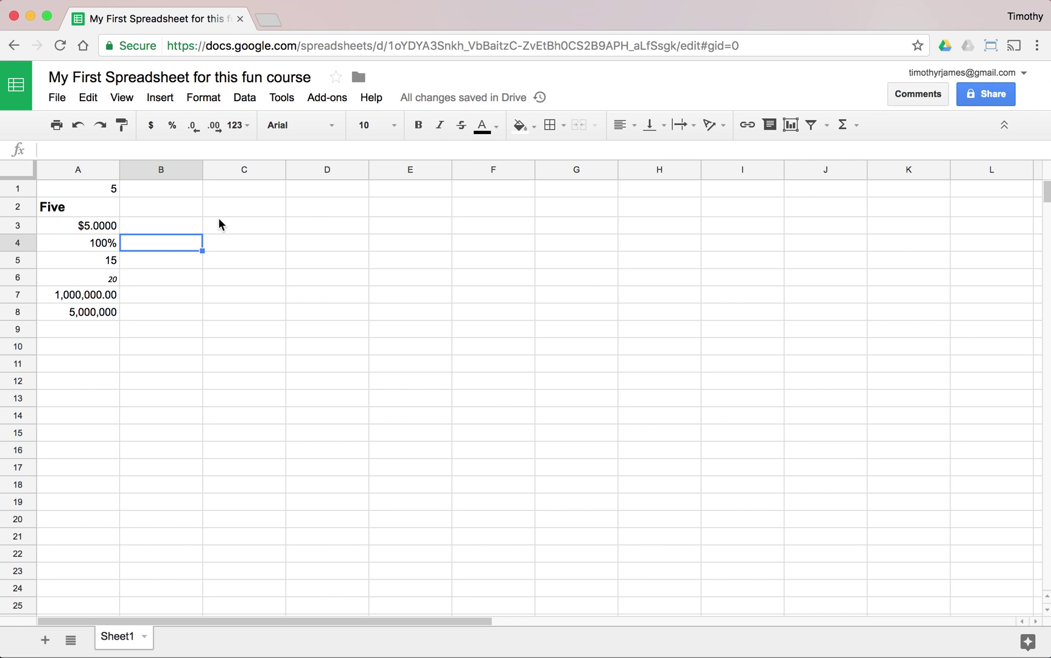
Step: Color the dollar amount in cell A3 dark green and make it bold
{"action": "left_click", "coordinate": [83, 242]}
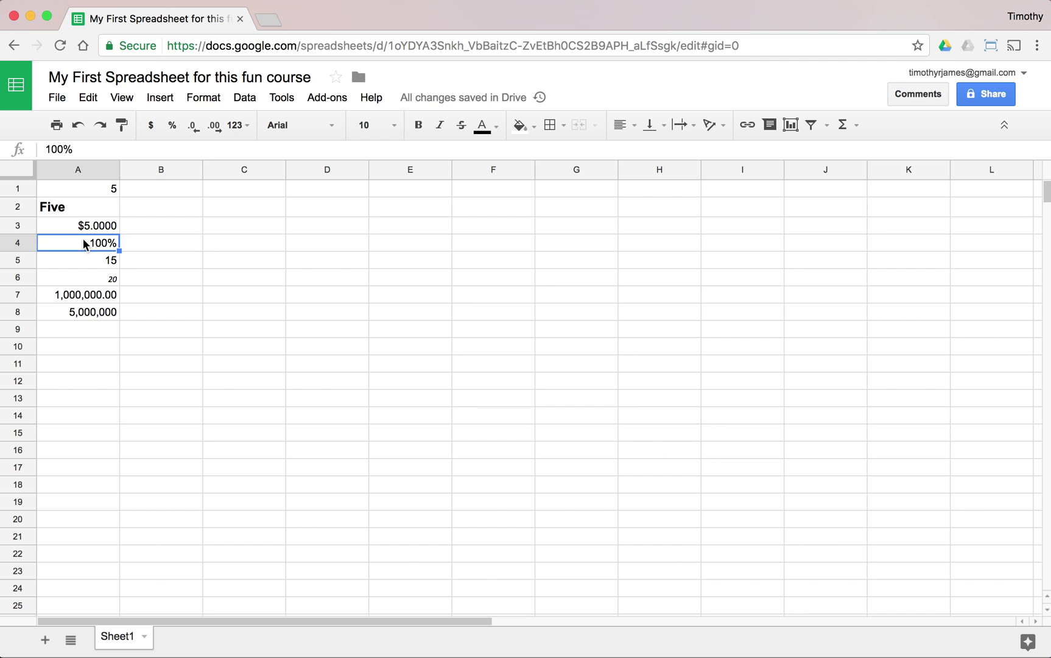
{"action": "left_click", "coordinate": [112, 226]}
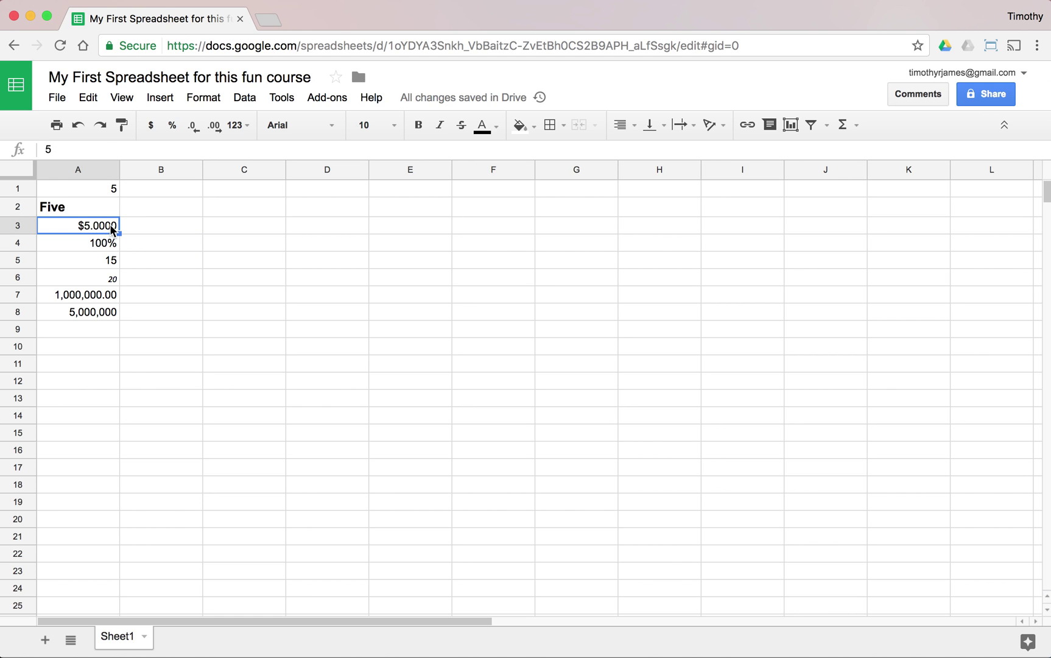
{"action": "left_click", "coordinate": [489, 132]}
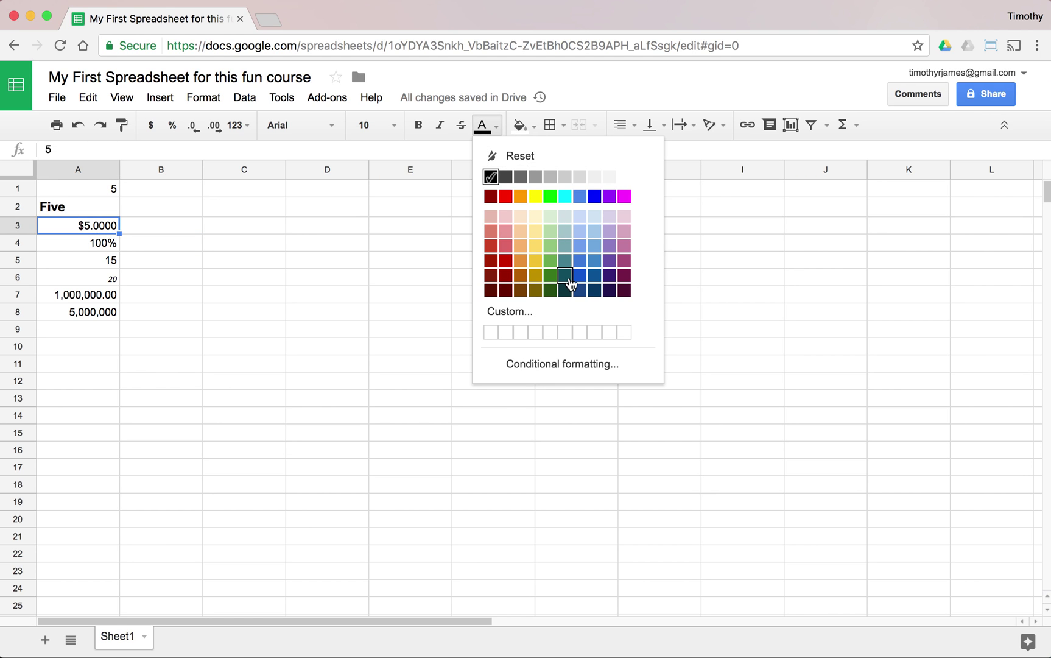
{"action": "left_click", "coordinate": [550, 275]}
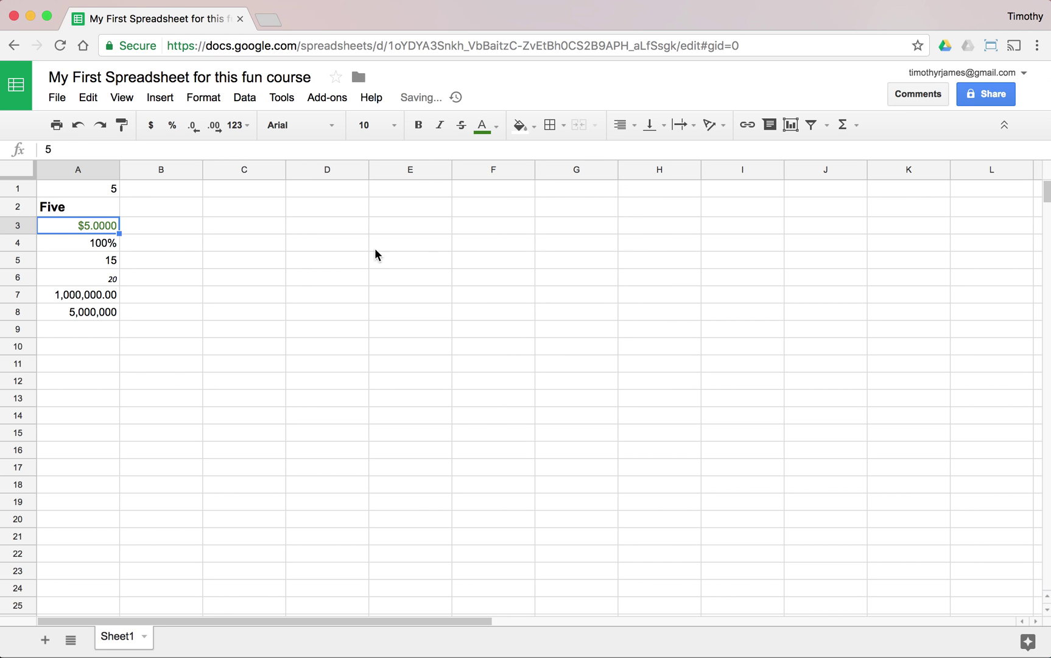
{"action": "left_click", "coordinate": [276, 231]}
{"action": "left_click", "coordinate": [84, 226]}
{"action": "key", "text": "super+b"}
{"action": "left_click", "coordinate": [487, 128]}
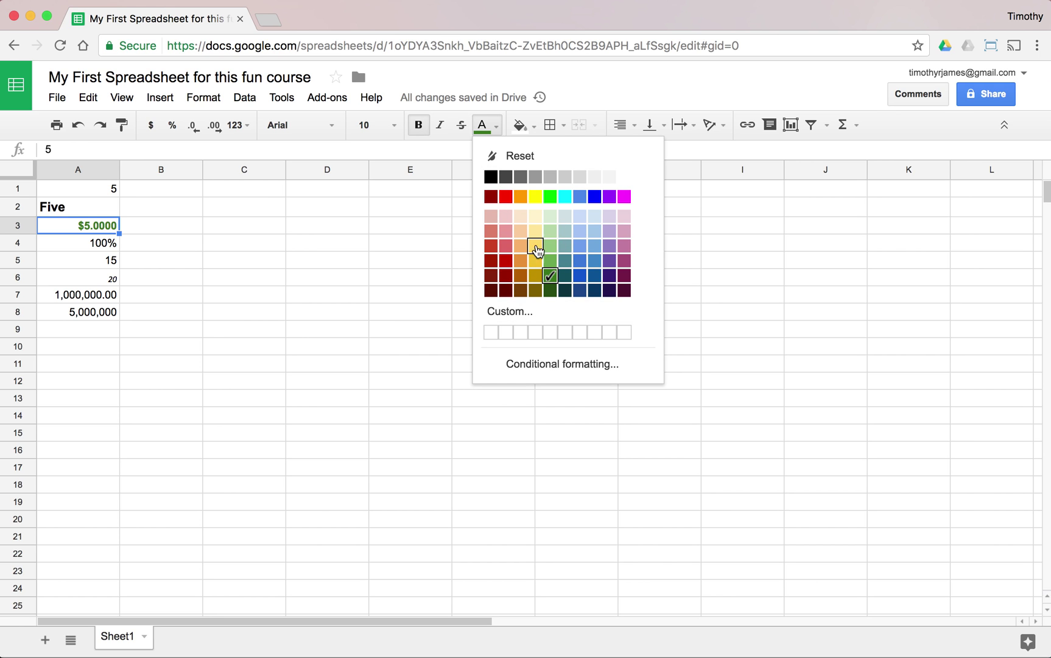
{"action": "left_click", "coordinate": [491, 127]}
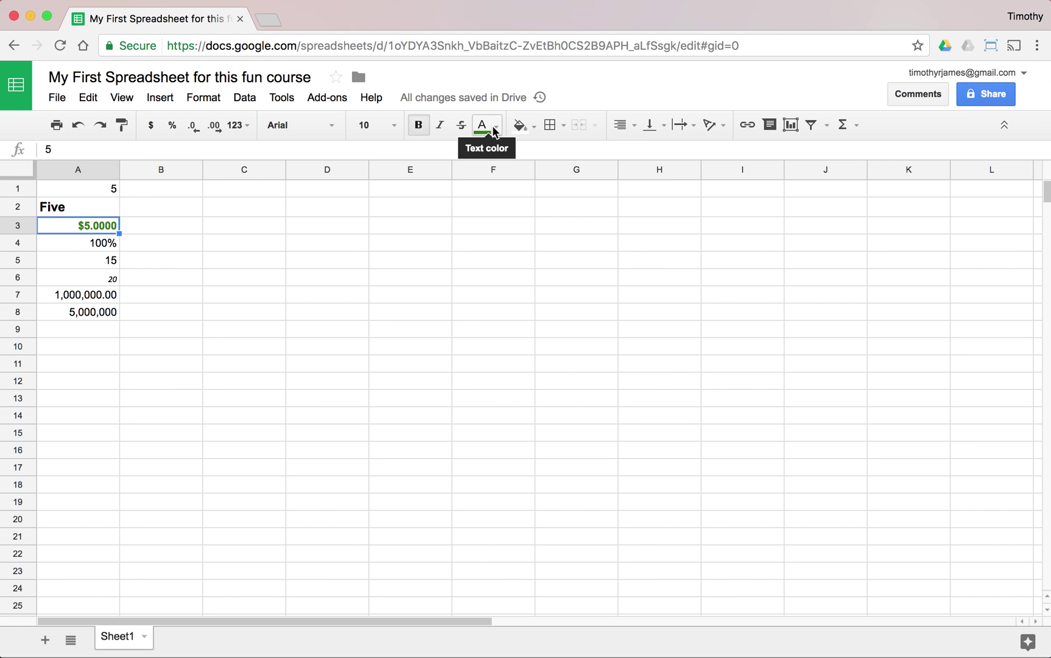
{"action": "left_click", "coordinate": [487, 127]}
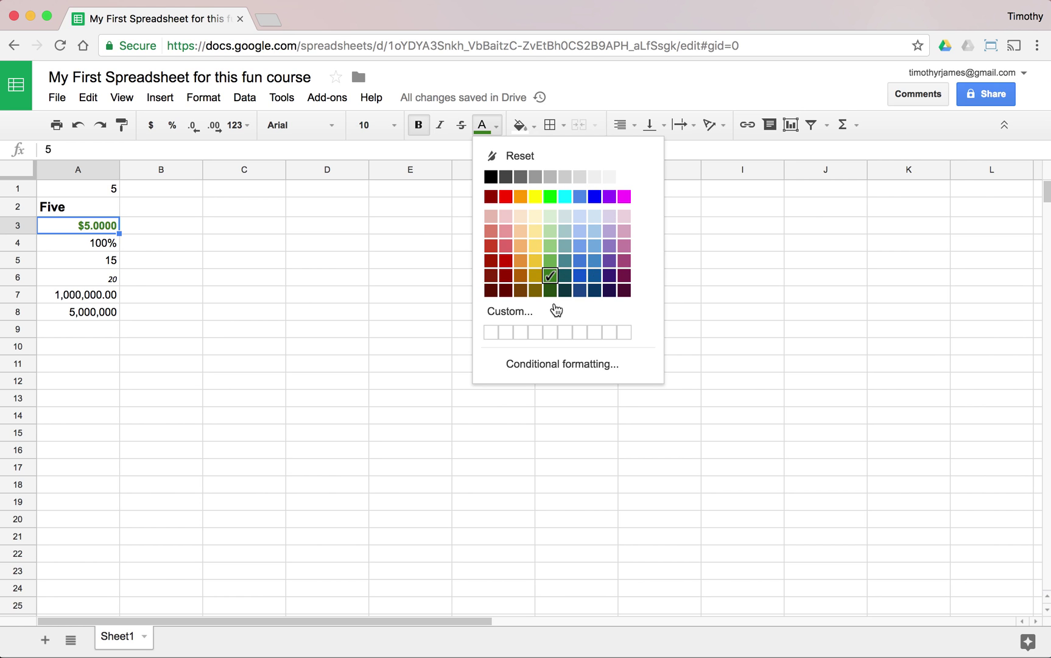
{"action": "left_click", "coordinate": [494, 334]}
{"action": "left_click_drag", "start_coordinate": [496, 363], "coordinate": [534, 374]}
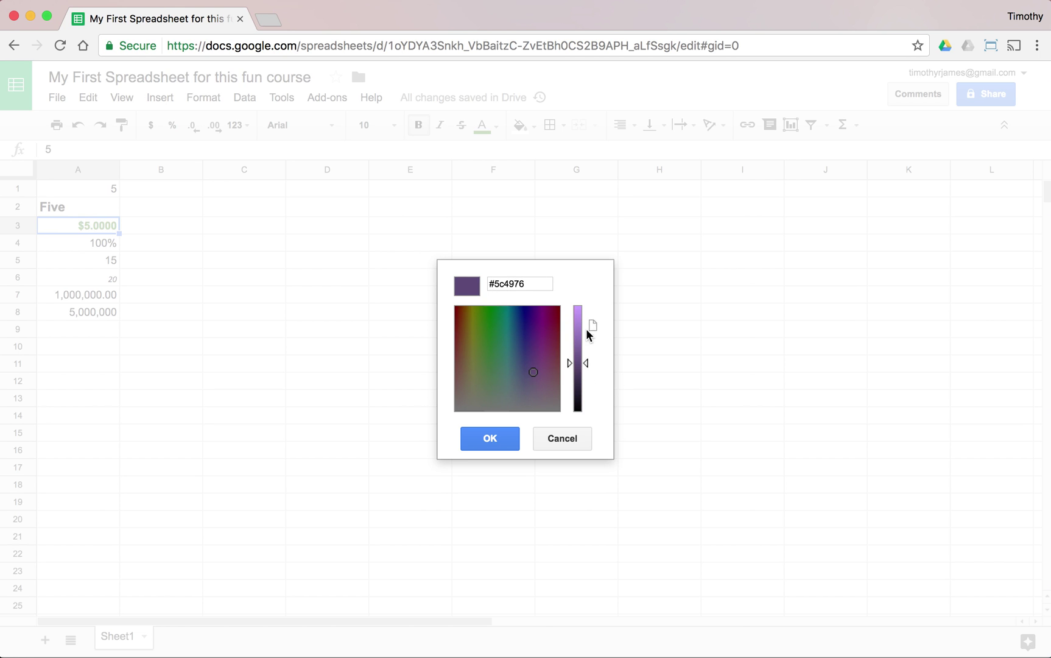
{"action": "left_click_drag", "start_coordinate": [585, 360], "coordinate": [586, 305]}
{"action": "left_click_drag", "start_coordinate": [510, 320], "coordinate": [512, 363]}
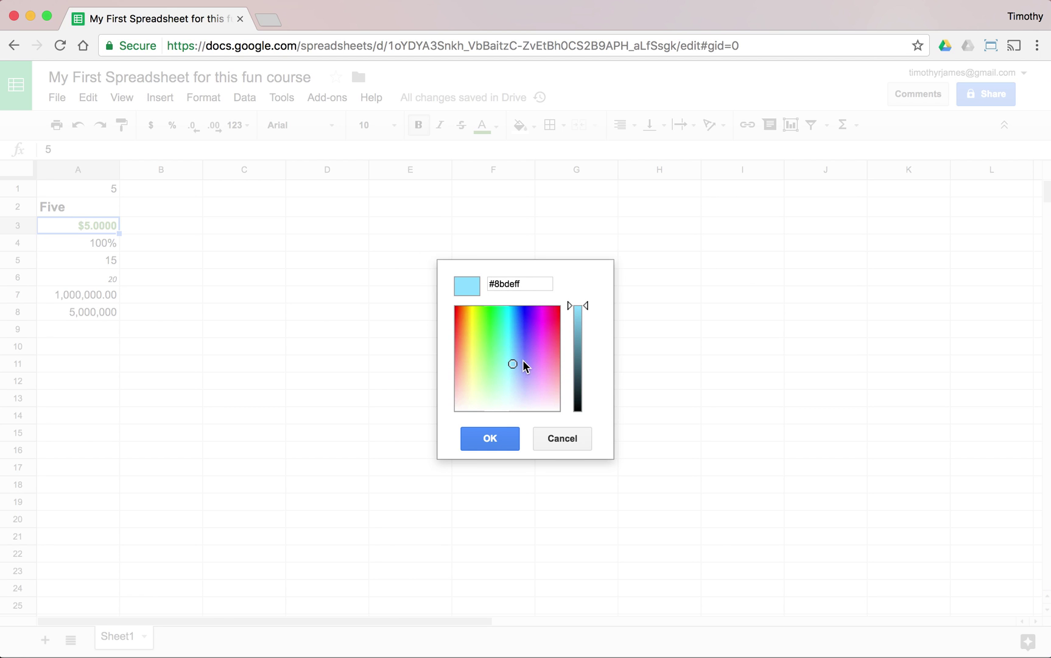
{"action": "left_click", "coordinate": [562, 443]}
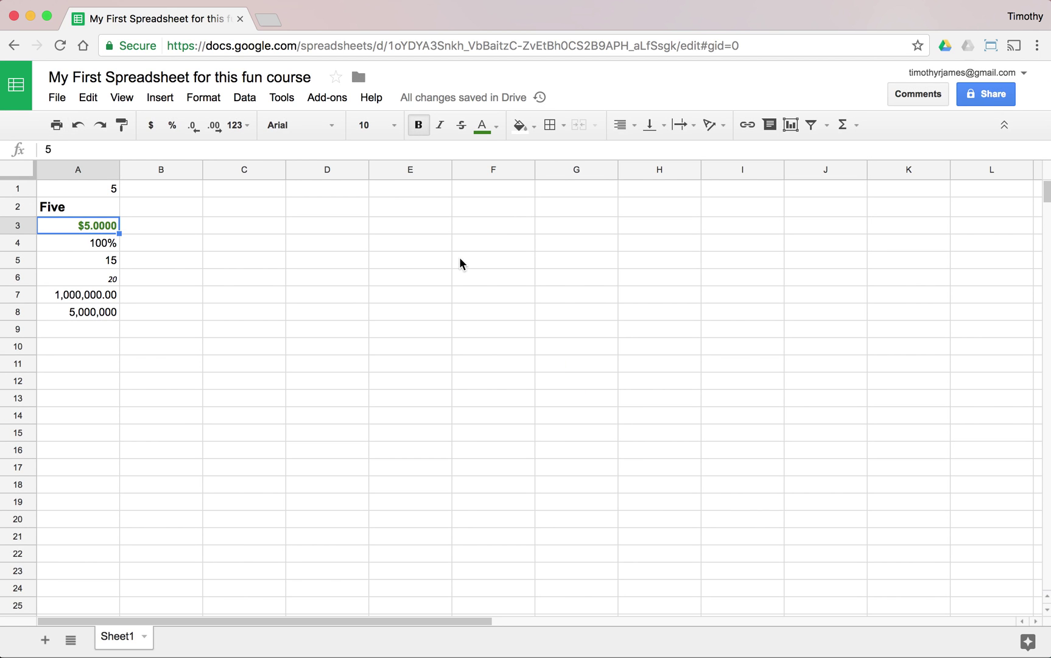
{"action": "left_click", "coordinate": [482, 133]}
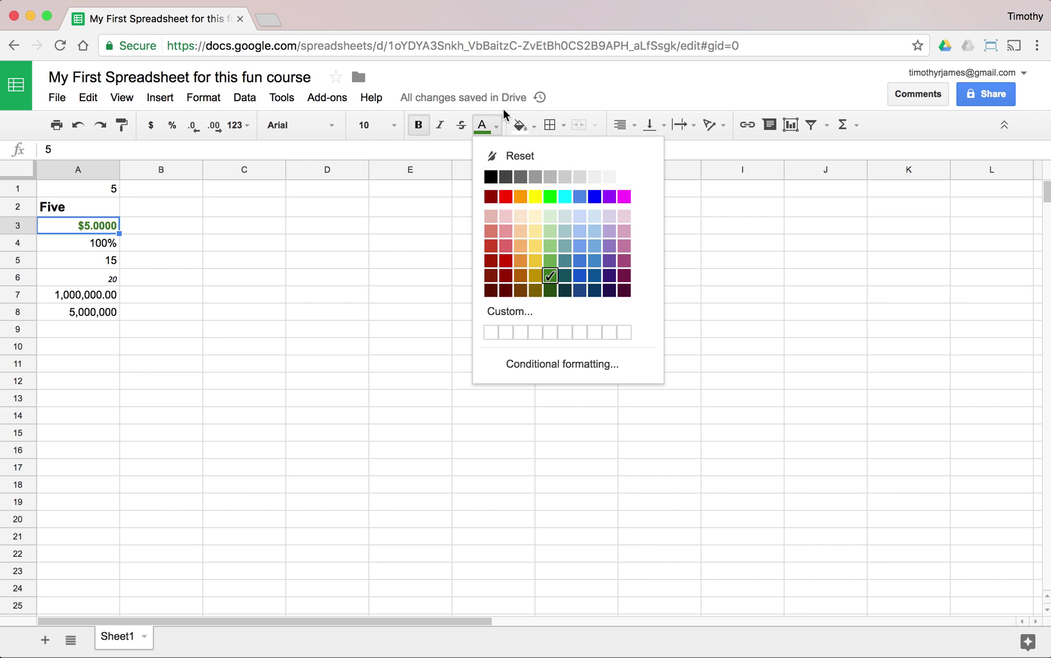
{"action": "left_click", "coordinate": [478, 129]}
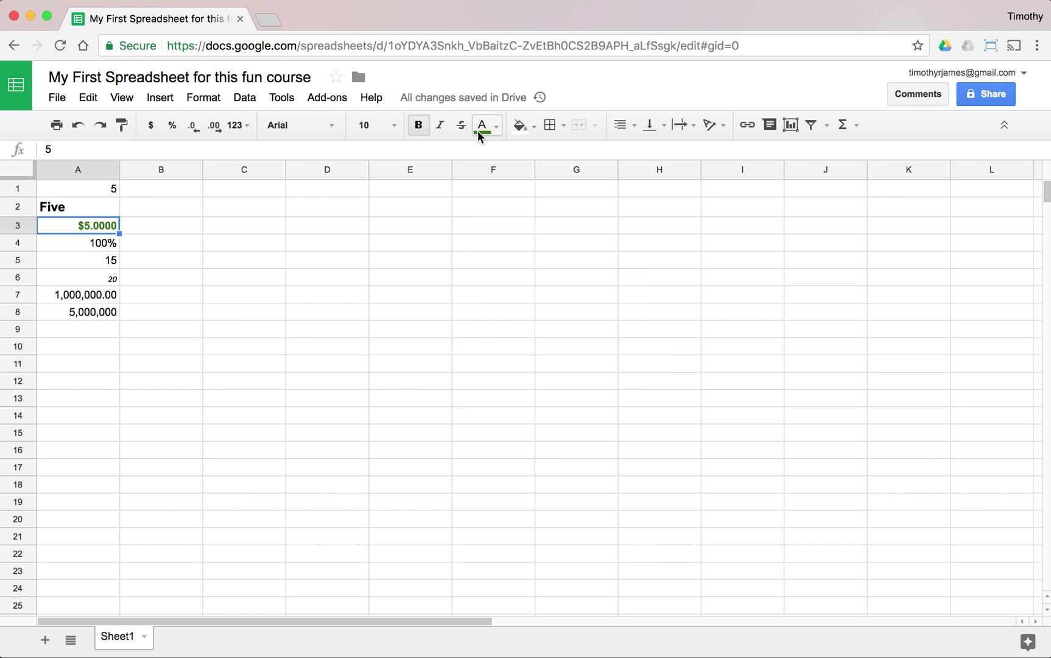
Step: Fill the background of cell A3 with light gray
{"action": "left_click", "coordinate": [520, 126]}
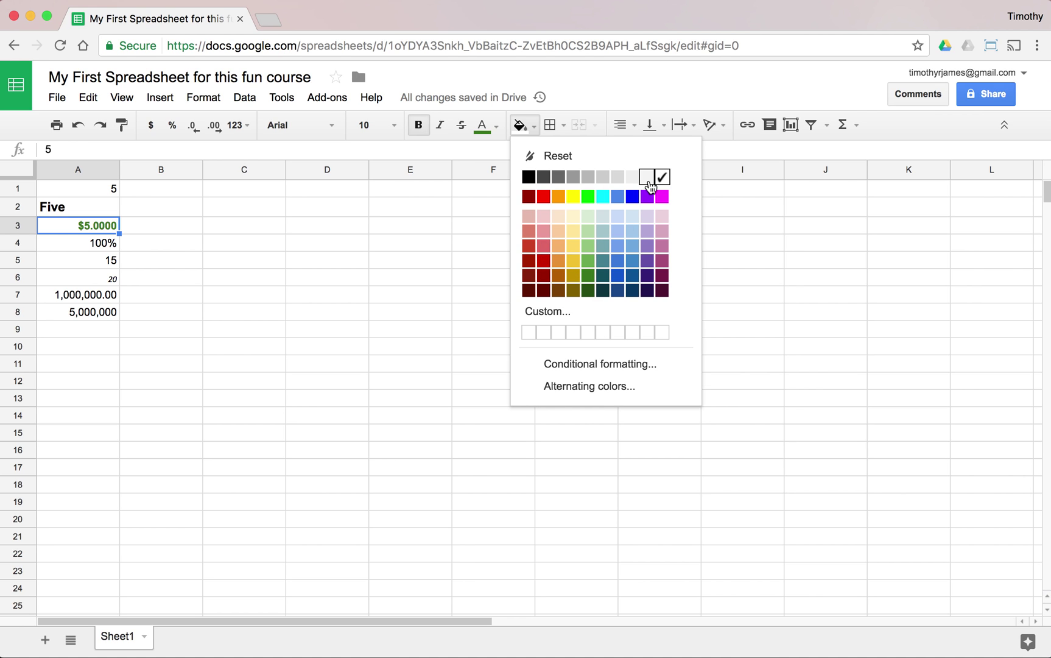
{"action": "left_click", "coordinate": [637, 180]}
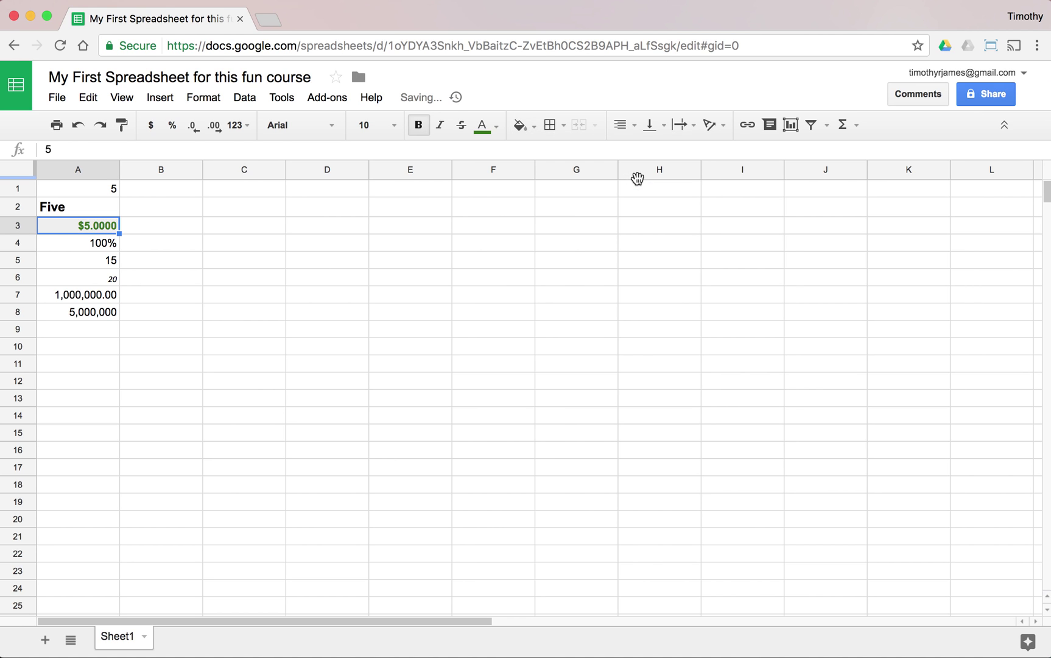
{"action": "left_click", "coordinate": [462, 317]}
{"action": "left_click", "coordinate": [74, 244]}
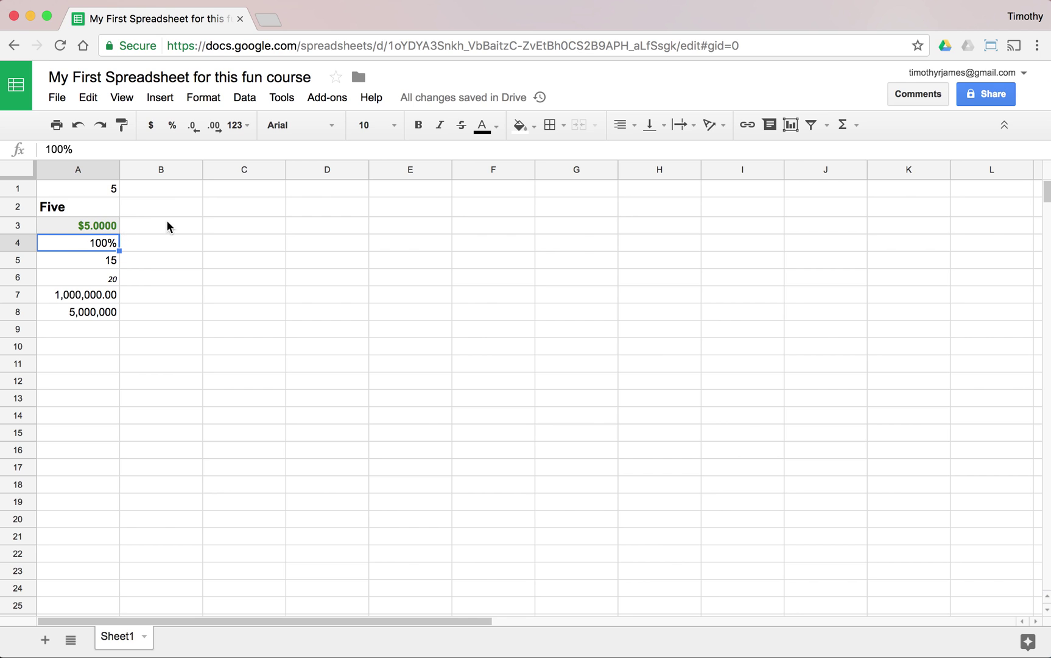
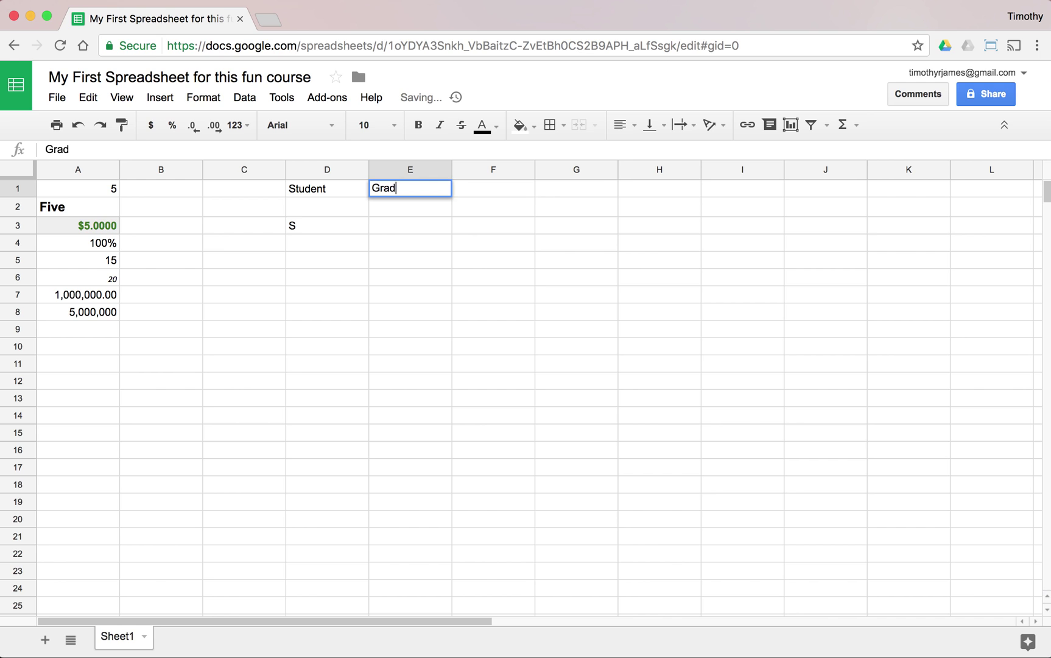
Step: Enter the heading Grade in cell E1, beside the Student heading
{"action": "key", "text": "BackSpace"}
{"action": "key", "text": "BackSpace"}
{"action": "key", "text": "BackSpace"}
{"action": "key", "text": "BackSpace"}
{"action": "key", "text": "BackSpace"}
{"action": "type", "text": "Grade"}
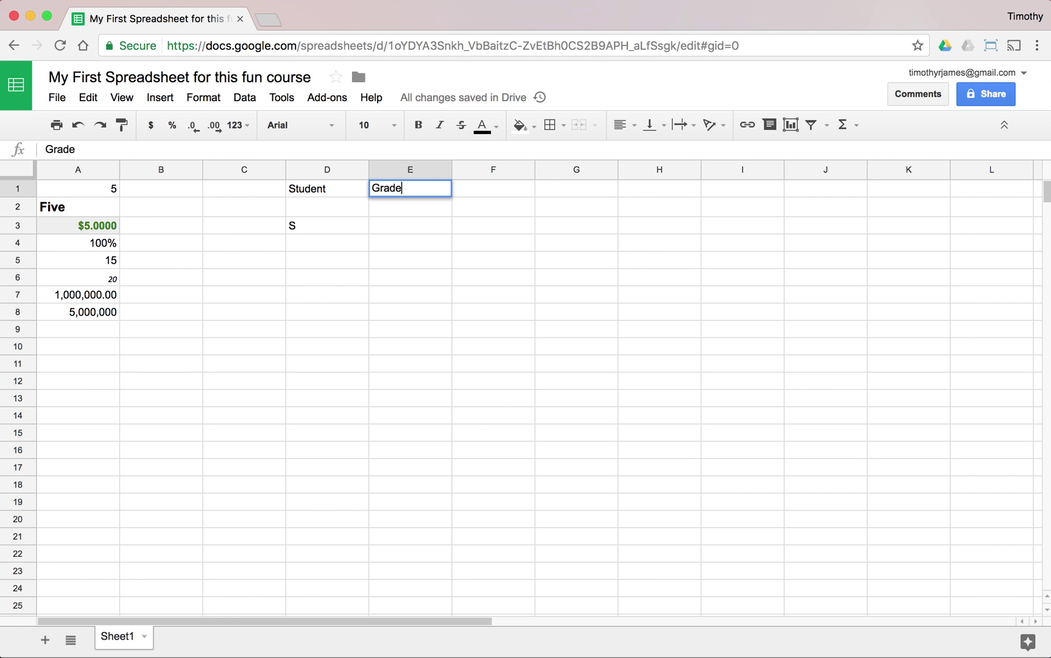
{"action": "key", "text": "Return"}
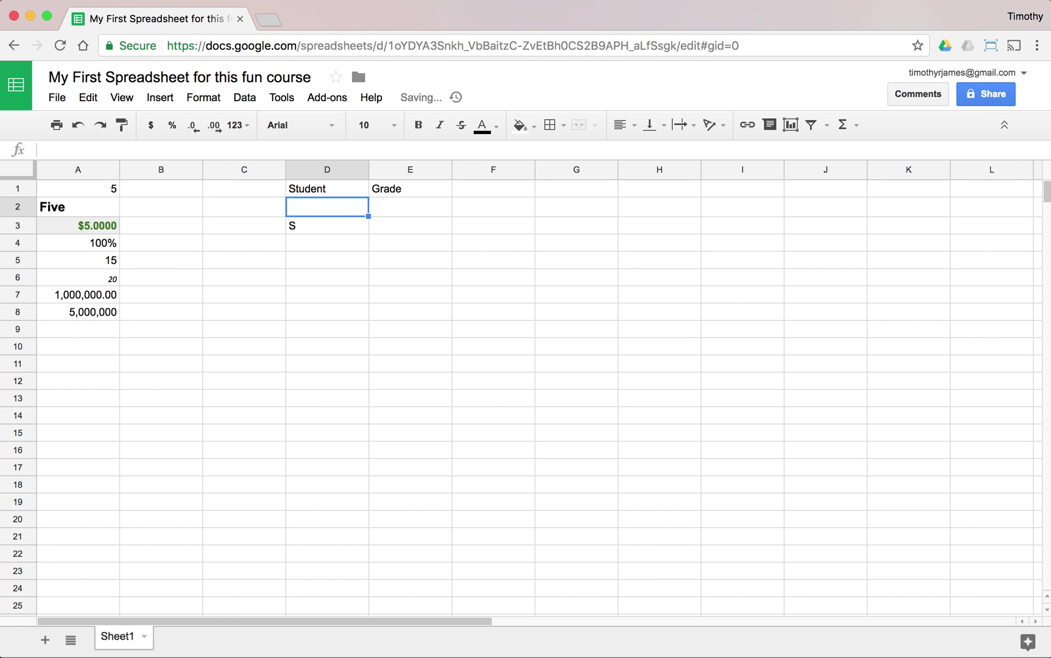
Step: Enter two students' first names in D2 and D3, with grades of 85% in E2 and 72% in E3
{"action": "type", "text": "Sam"}
{"action": "key", "text": "Tab"}
{"action": "type", "text": "85"}
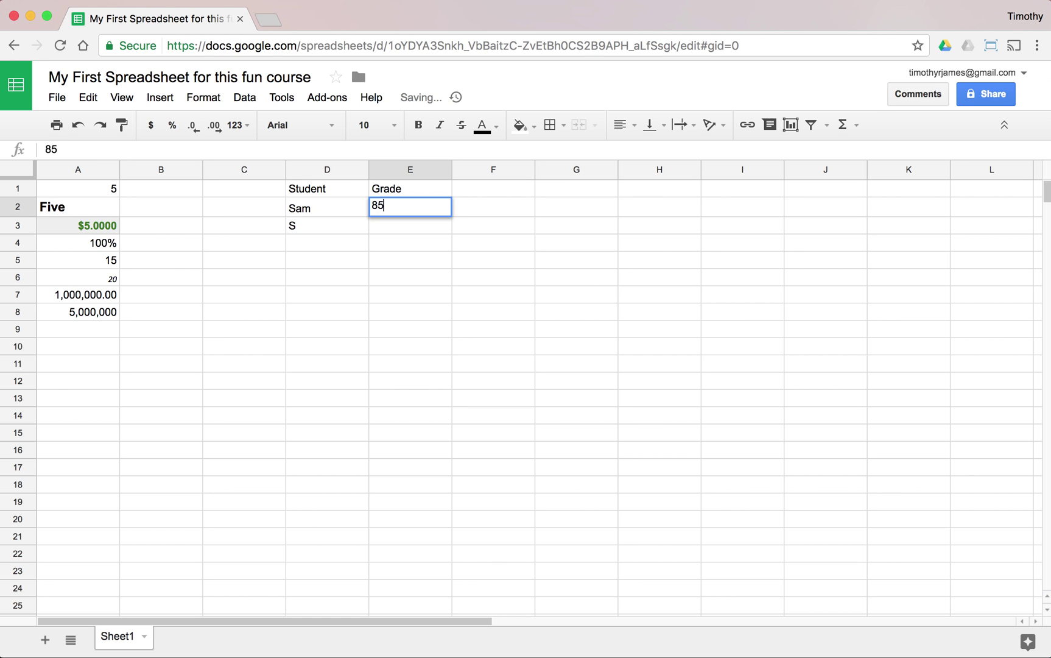
{"action": "type", "text": "%"}
{"action": "key", "text": "Return"}
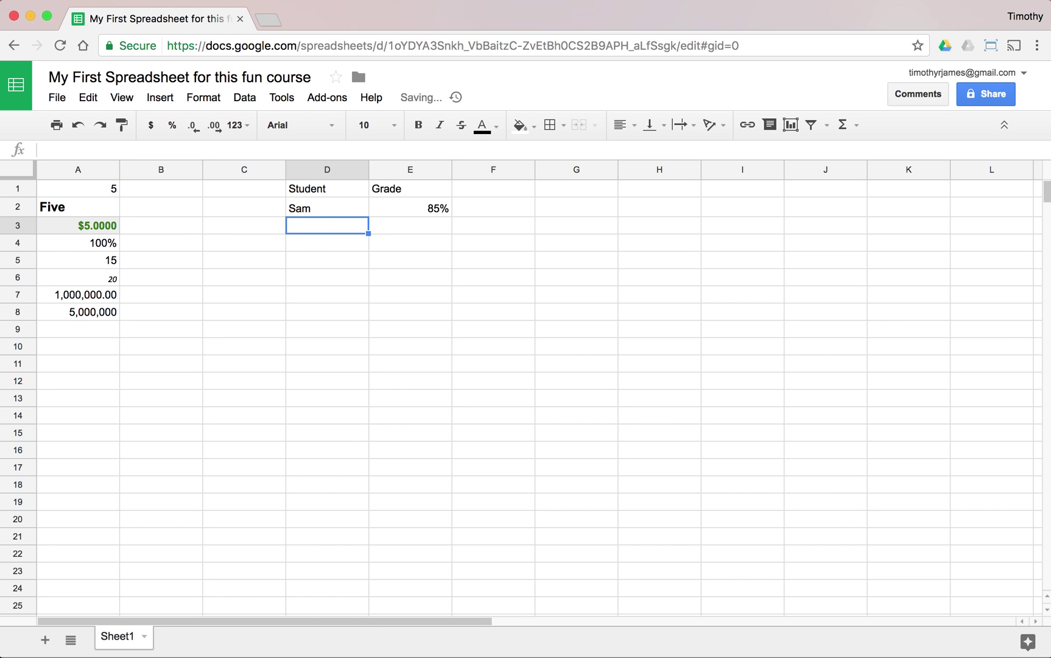
{"action": "type", "text": "Joe"}
{"action": "key", "text": "Tab"}
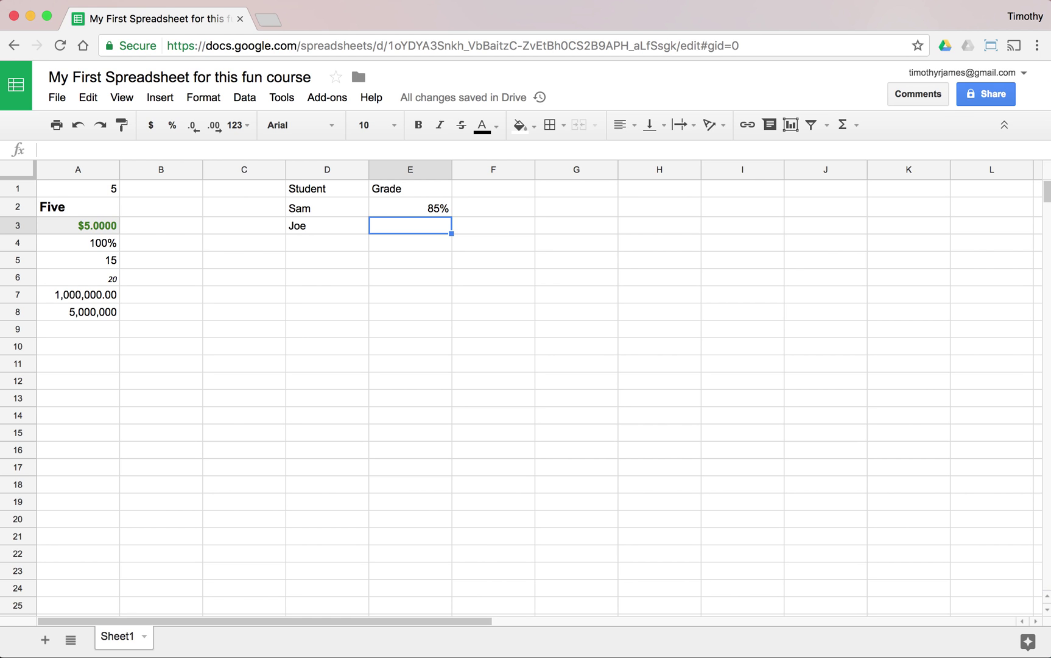
{"action": "type", "text": "72%"}
{"action": "key", "text": "Return"}
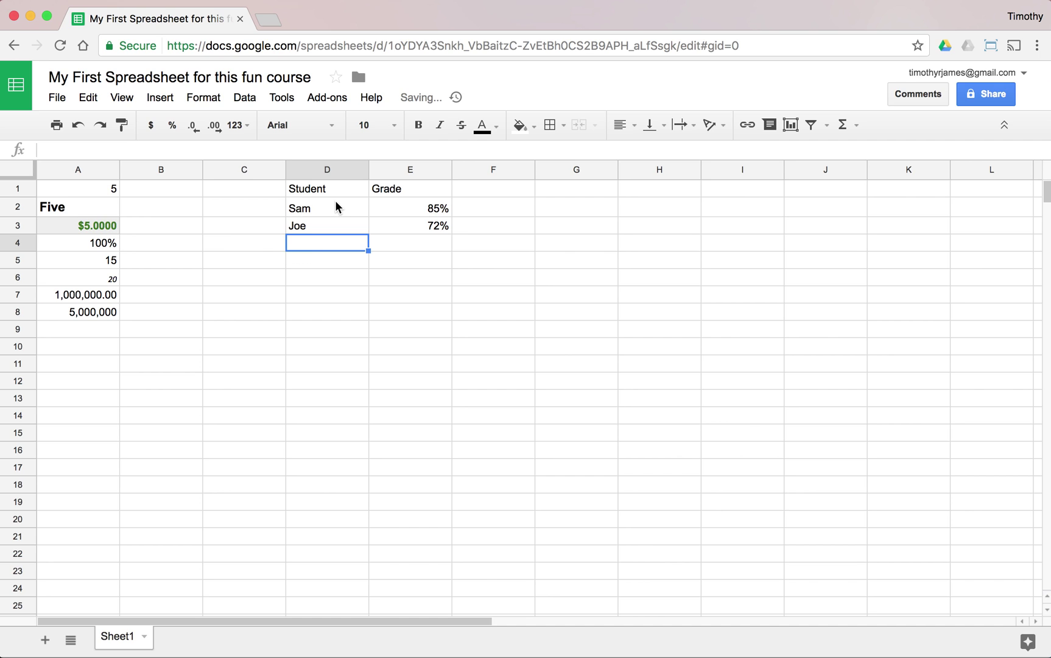
Step: Bold the Student and Grade headings in D1:E1 and fill their cells with dark magenta
{"action": "left_click_drag", "start_coordinate": [333, 191], "coordinate": [414, 192]}
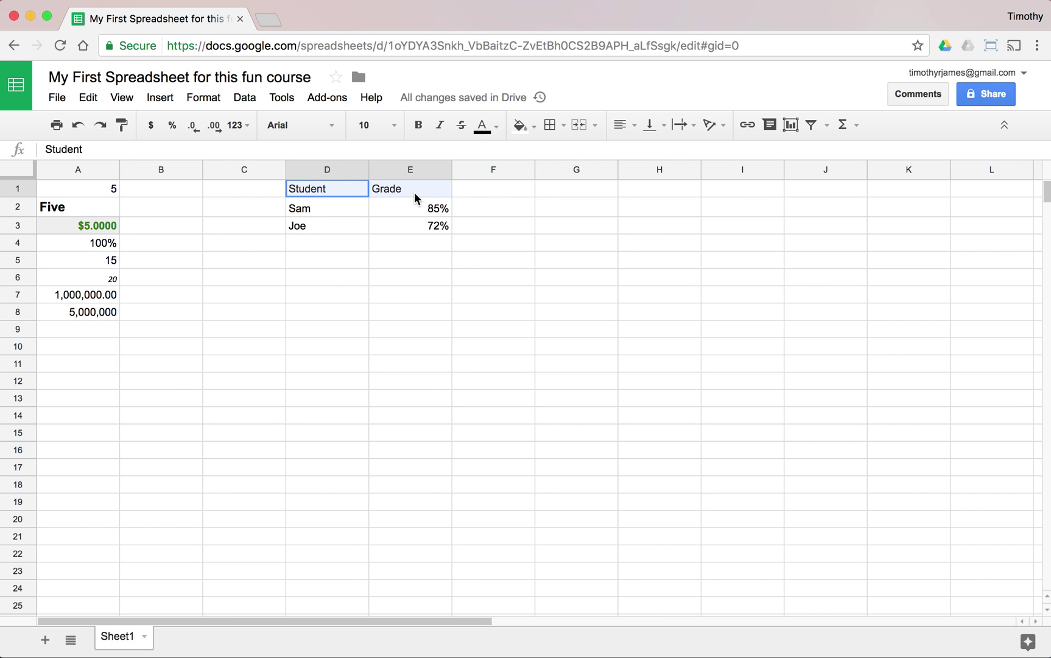
{"action": "left_click", "coordinate": [421, 129]}
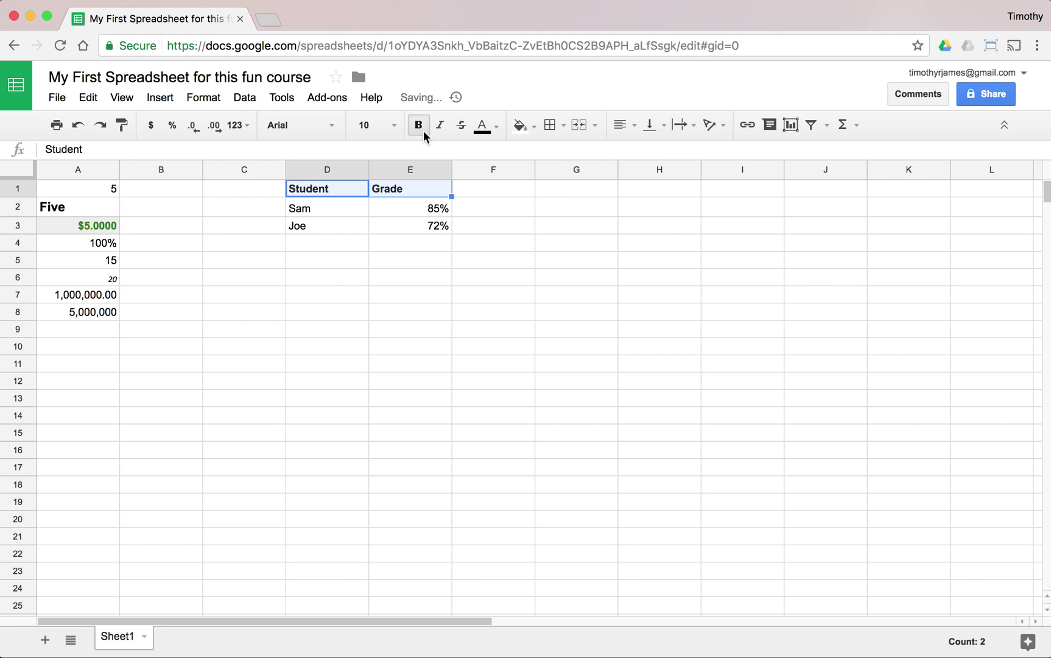
{"action": "left_click", "coordinate": [527, 129]}
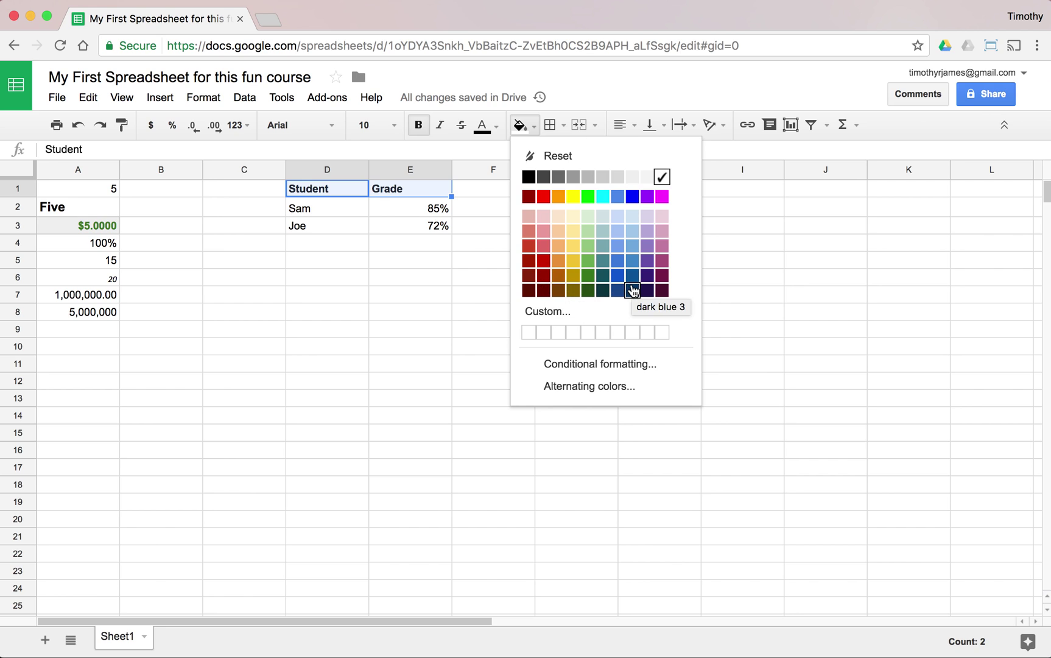
{"action": "left_click", "coordinate": [661, 277]}
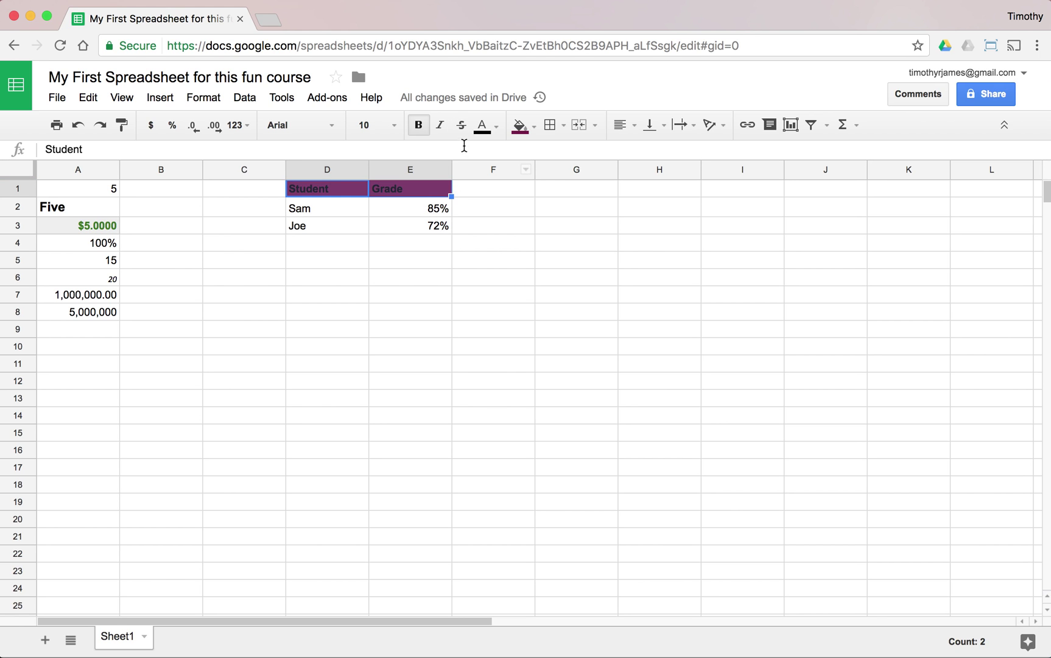
Step: Set the text color of the Student and Grade headings in D1:E1 to white
{"action": "left_click", "coordinate": [484, 129]}
{"action": "left_click", "coordinate": [623, 177]}
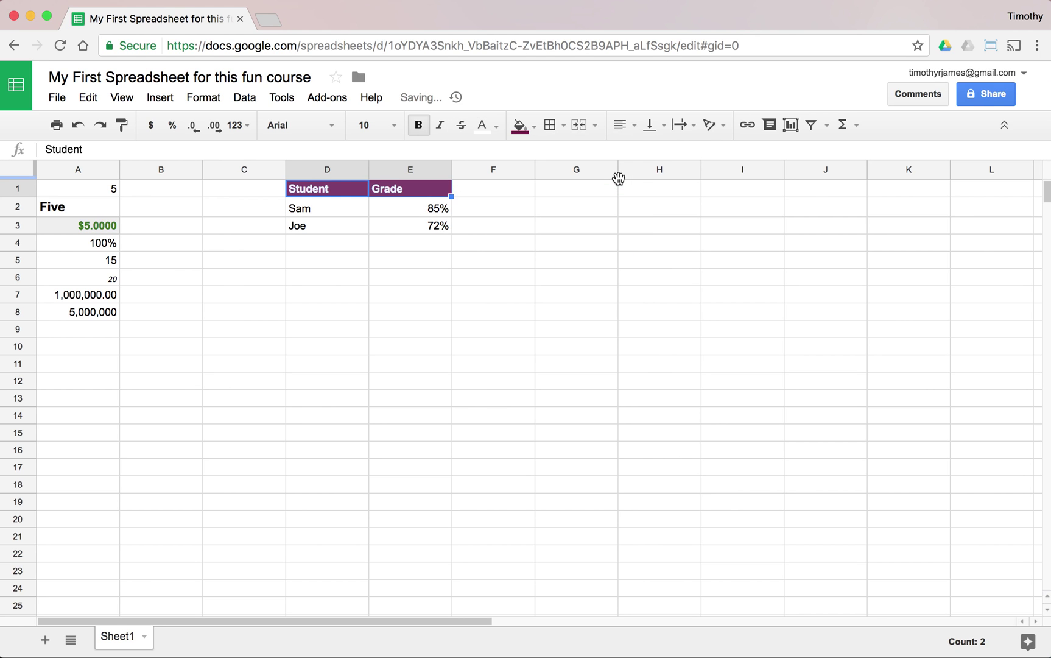
{"action": "left_click", "coordinate": [437, 229]}
{"action": "left_click", "coordinate": [321, 192]}
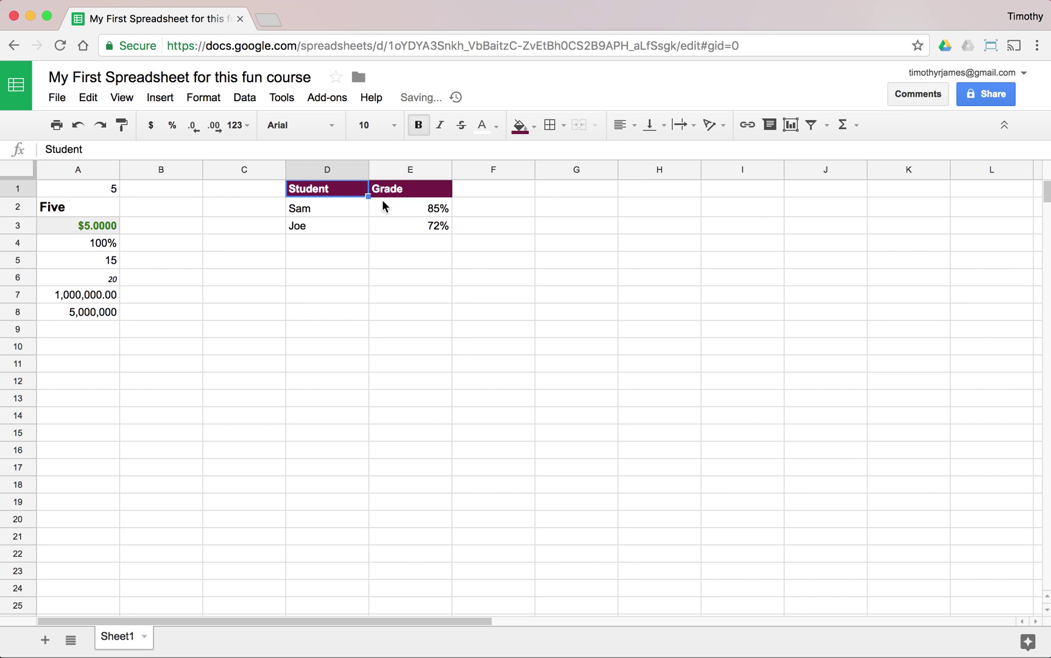
{"action": "left_click", "coordinate": [382, 204]}
{"action": "left_click", "coordinate": [399, 193]}
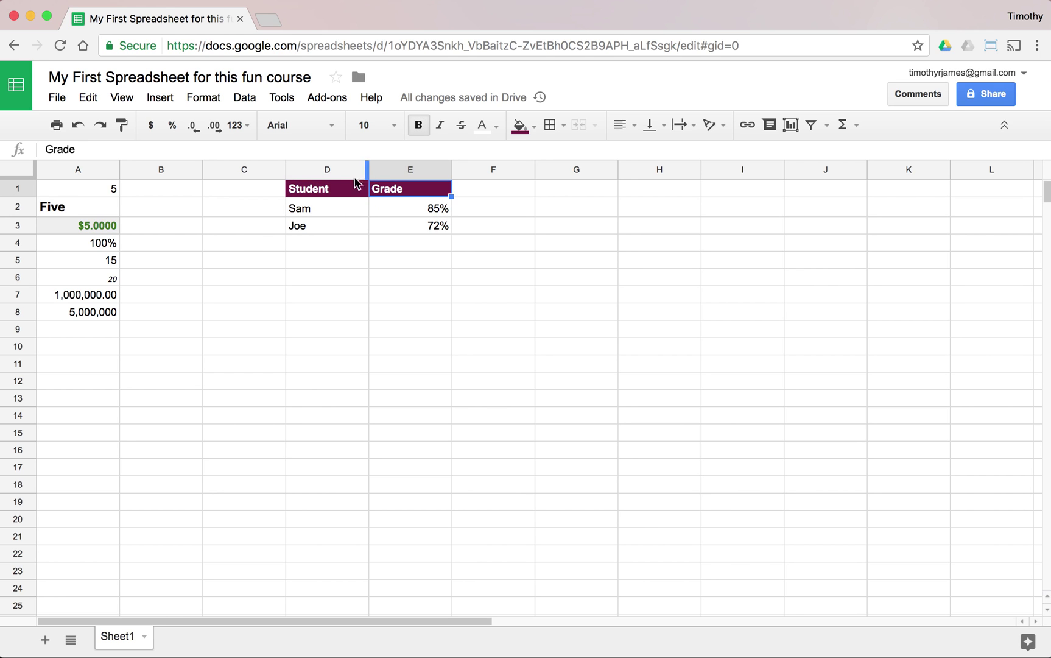
{"action": "left_click", "coordinate": [351, 207]}
{"action": "left_click", "coordinate": [431, 213]}
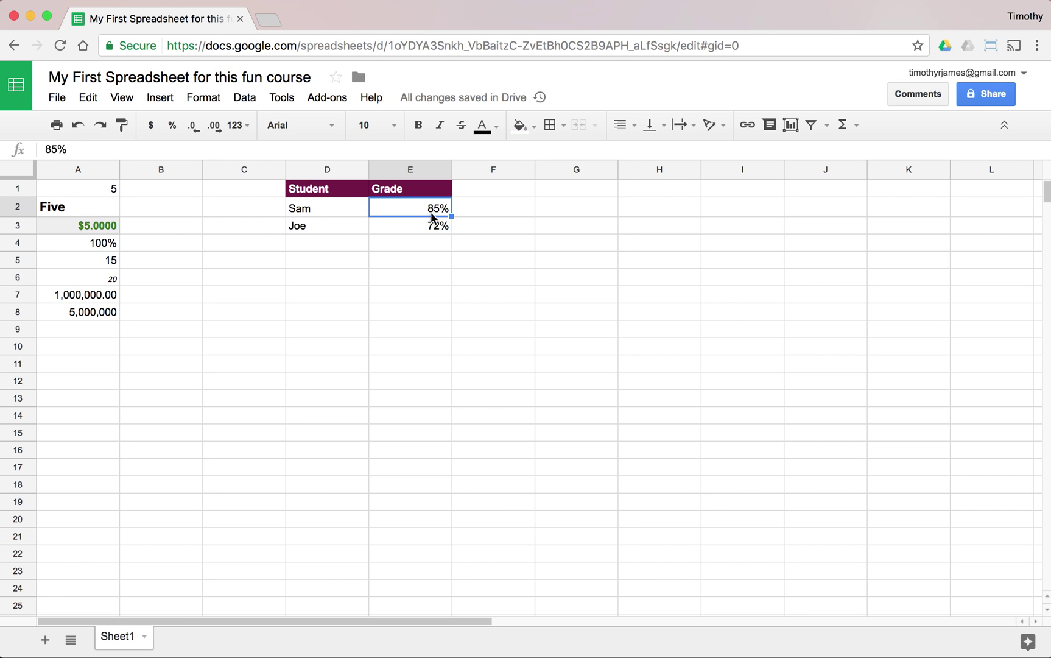
{"action": "left_click", "coordinate": [324, 214]}
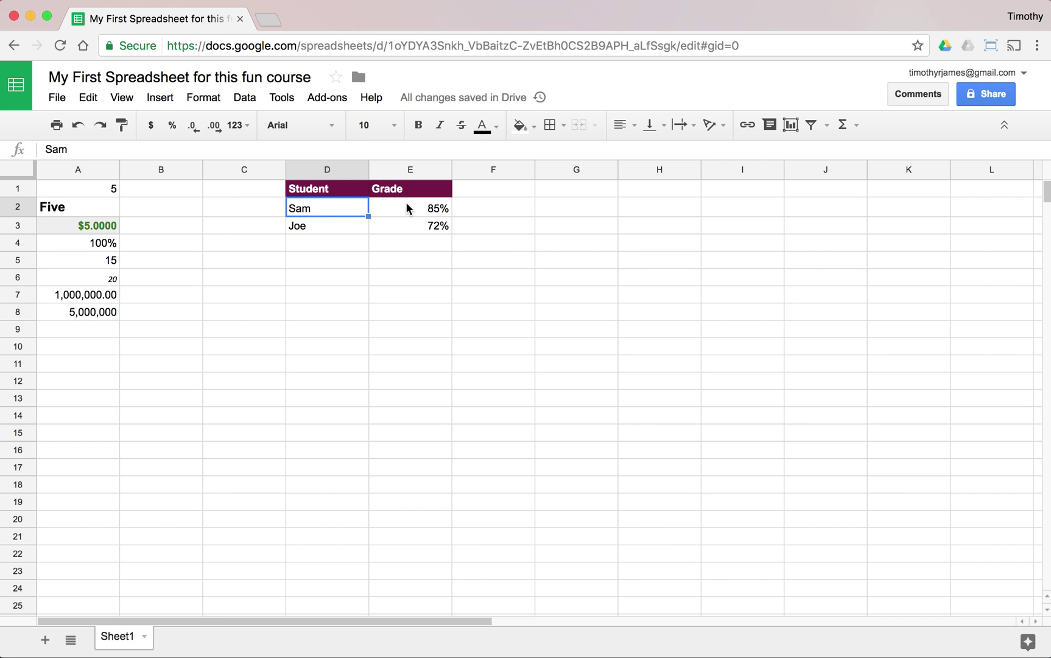
{"action": "left_click", "coordinate": [323, 191]}
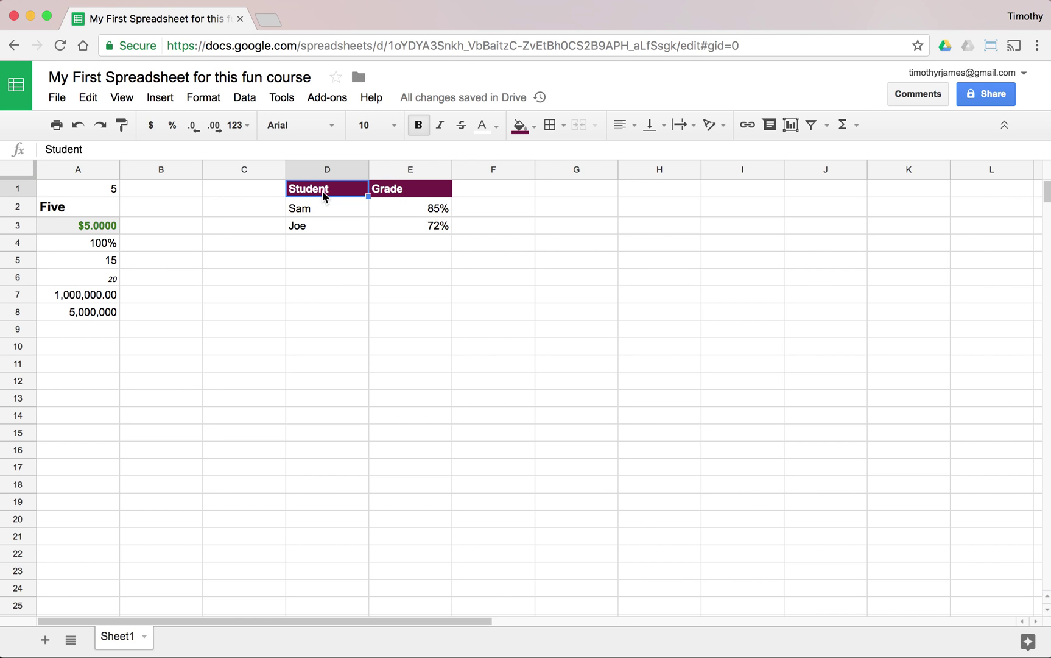
{"action": "left_click", "coordinate": [366, 211]}
{"action": "left_click_drag", "start_coordinate": [321, 193], "coordinate": [406, 225]}
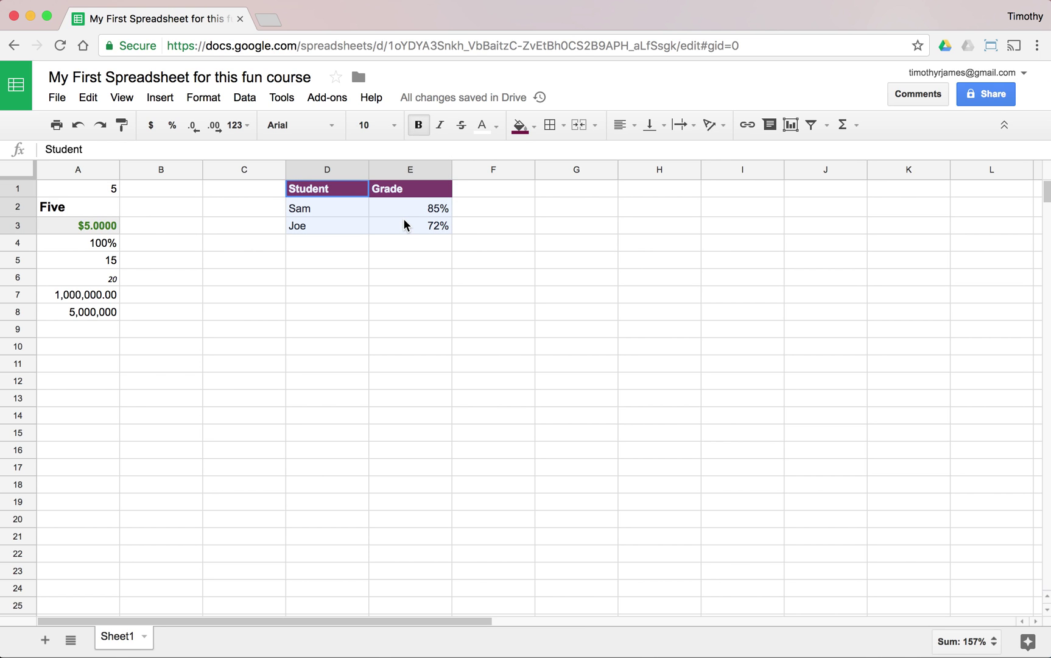
{"action": "left_click", "coordinate": [414, 226]}
Step: Apply borders on all sides of the Student and Grade heading cells D1:E1
{"action": "mouse_move", "coordinate": [339, 193]}
{"action": "left_mouse_down"}
{"action": "mouse_move", "coordinate": [395, 223]}
{"action": "mouse_move", "coordinate": [356, 193]}
{"action": "left_mouse_up"}
{"action": "left_click", "coordinate": [419, 190]}
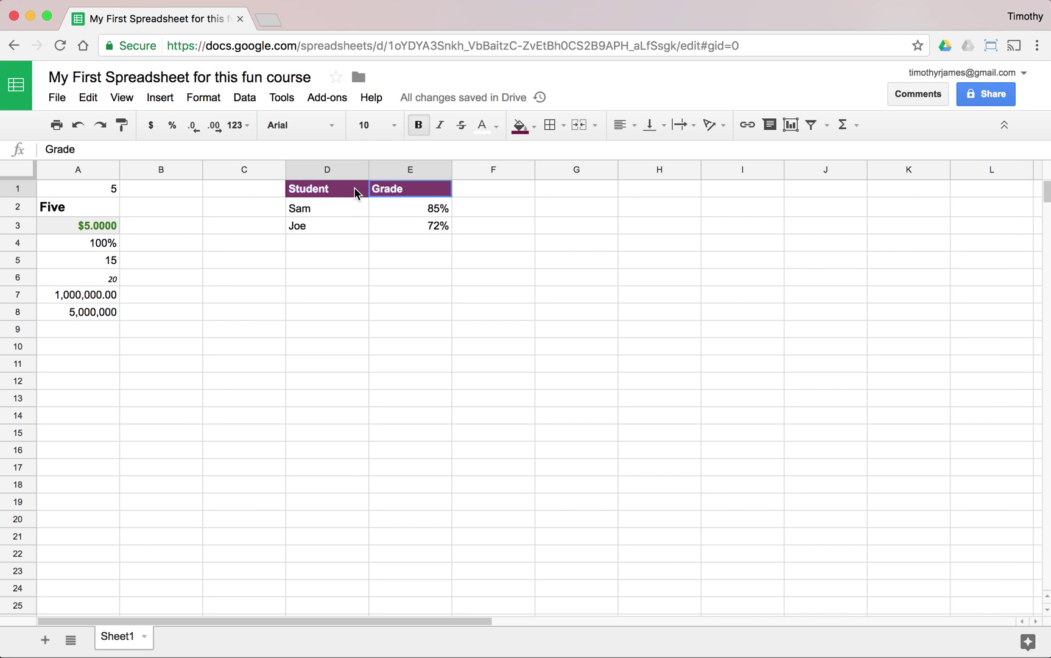
{"action": "left_click", "coordinate": [557, 125]}
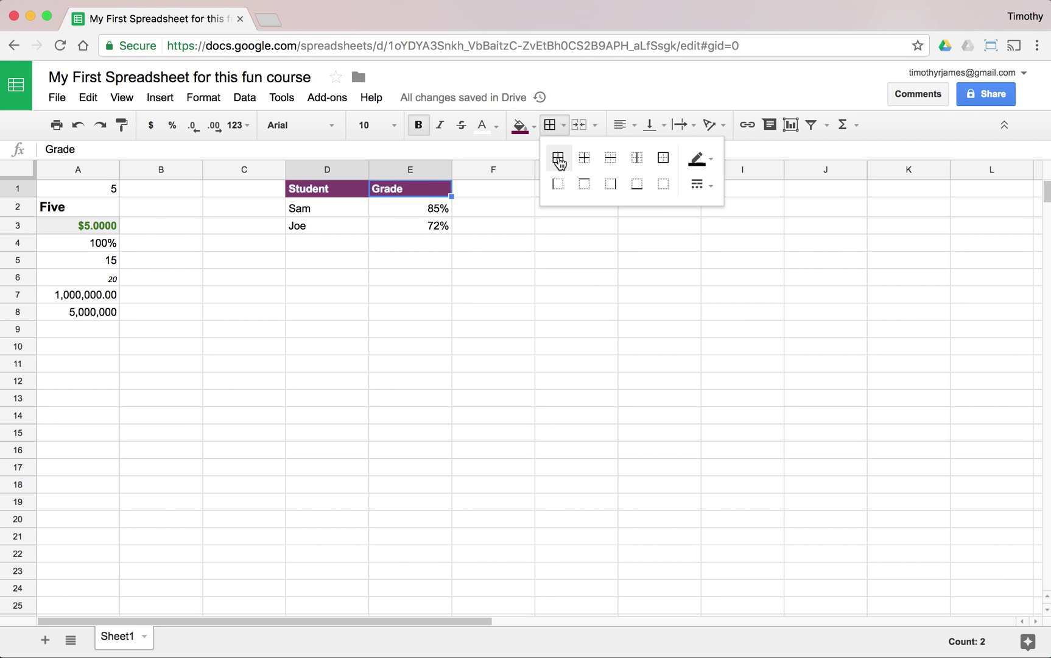
{"action": "left_click", "coordinate": [557, 160]}
{"action": "left_click", "coordinate": [589, 223]}
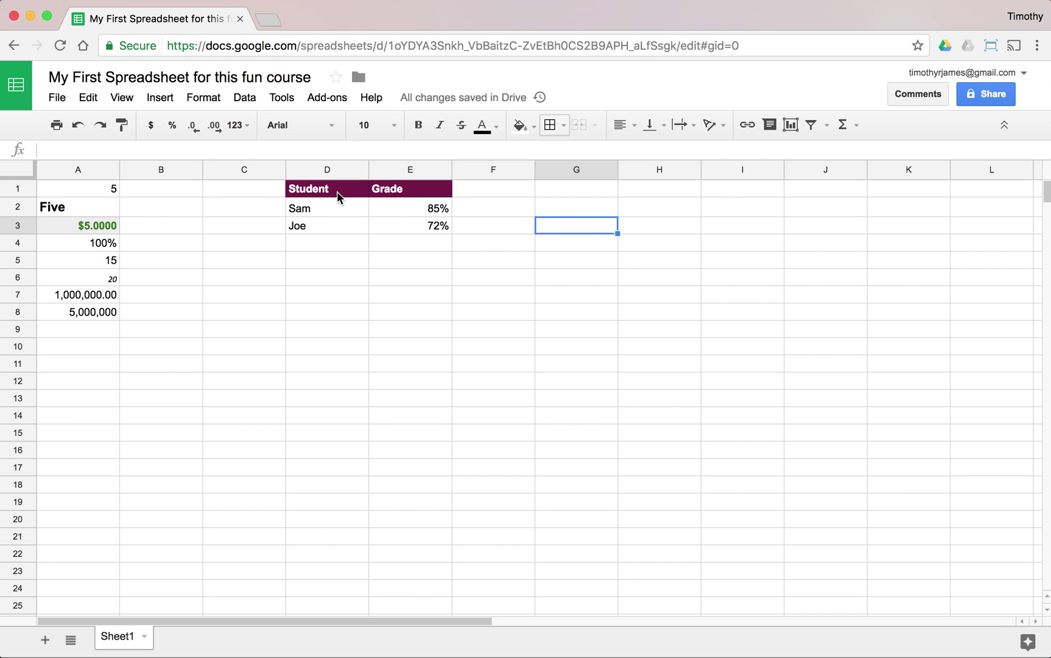
Step: Try inner borders and full borders on the table D1:E3, and clear them again
{"action": "left_click_drag", "start_coordinate": [337, 191], "coordinate": [407, 229]}
{"action": "left_click", "coordinate": [550, 126]}
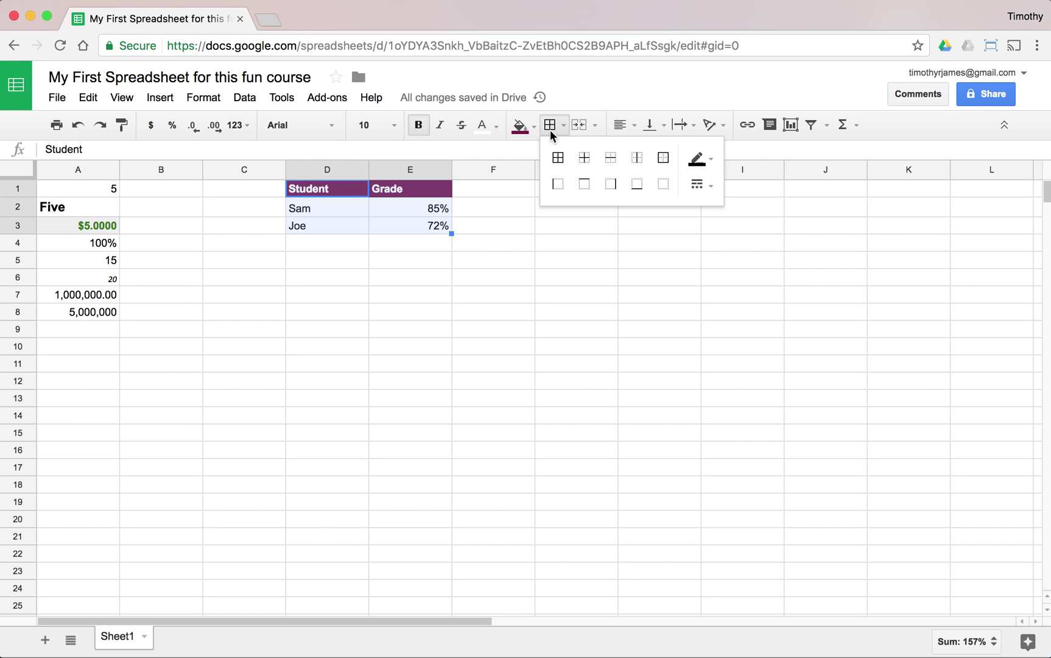
{"action": "left_click", "coordinate": [585, 159]}
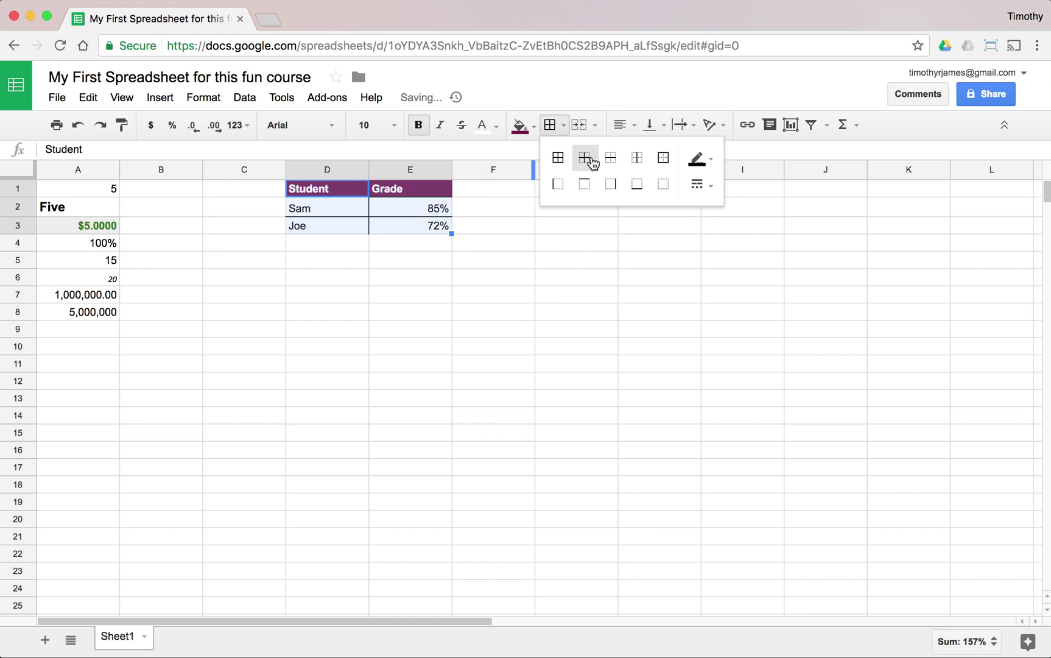
{"action": "left_click", "coordinate": [557, 159]}
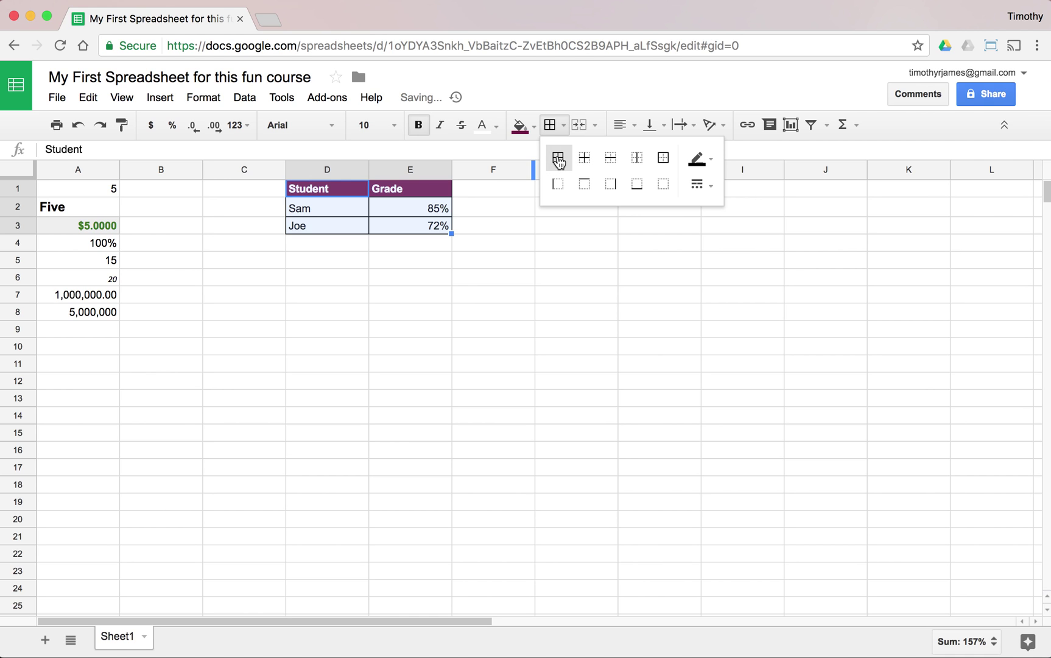
{"action": "left_click", "coordinate": [663, 184]}
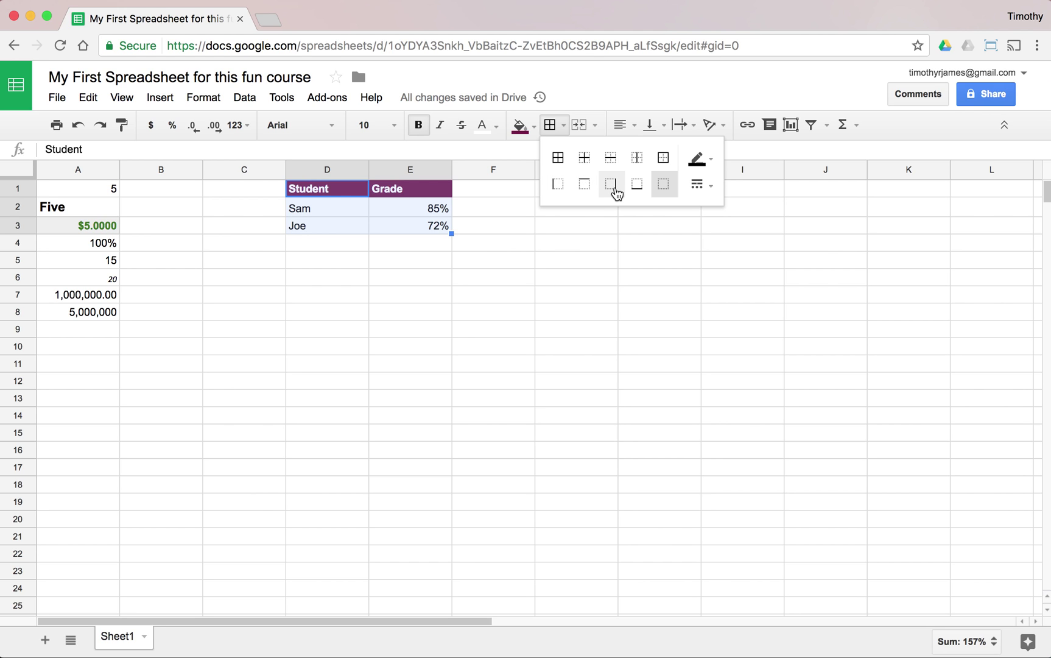
{"action": "left_click", "coordinate": [699, 184]}
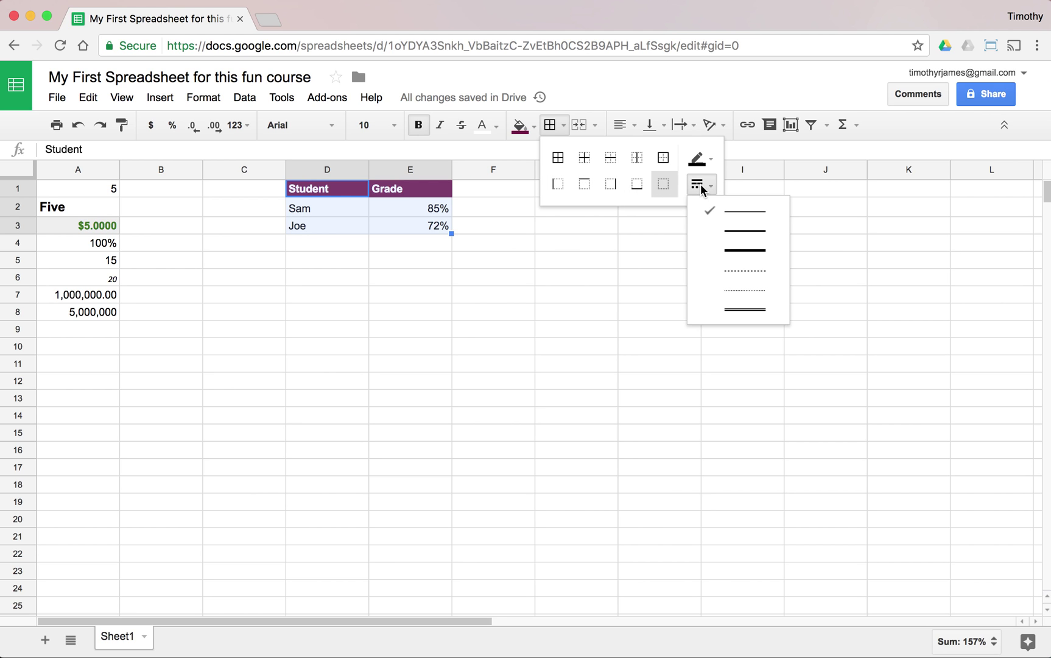
{"action": "left_click", "coordinate": [728, 231]}
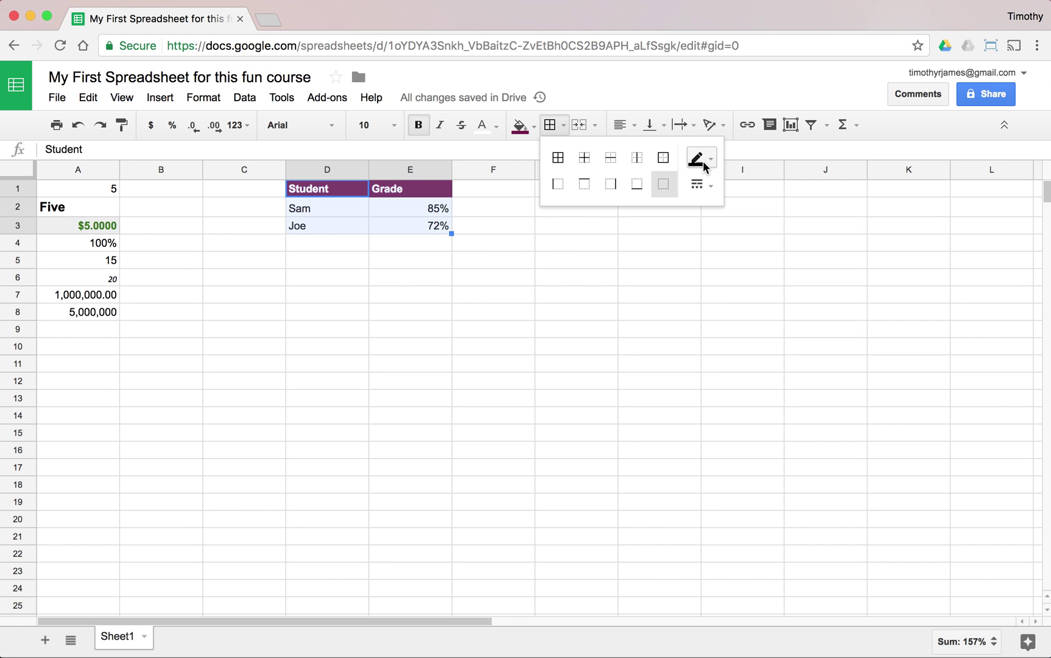
{"action": "left_click", "coordinate": [375, 190]}
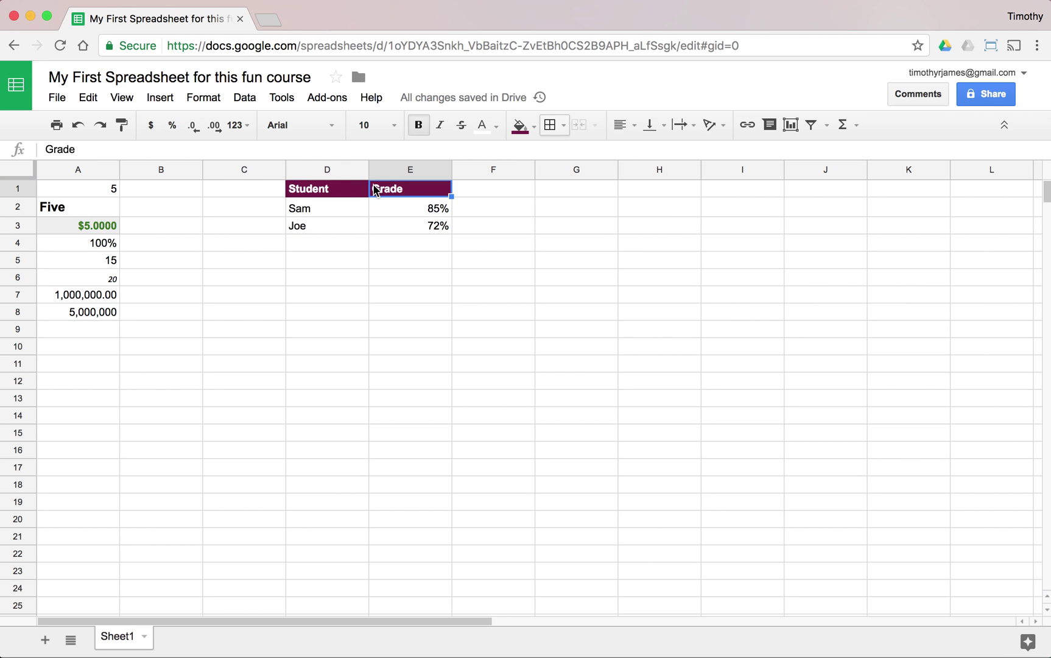
Step: Add a thick yellow bottom border beneath the Student and Grade headings in D1:E1
{"action": "left_click_drag", "start_coordinate": [347, 188], "coordinate": [411, 192]}
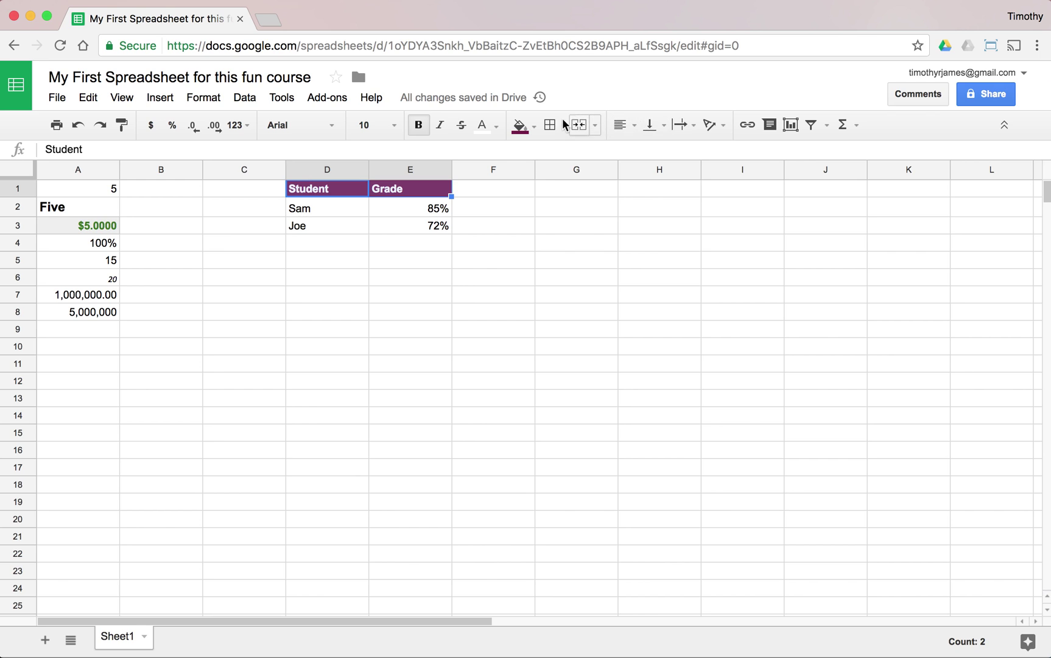
{"action": "left_click", "coordinate": [551, 124]}
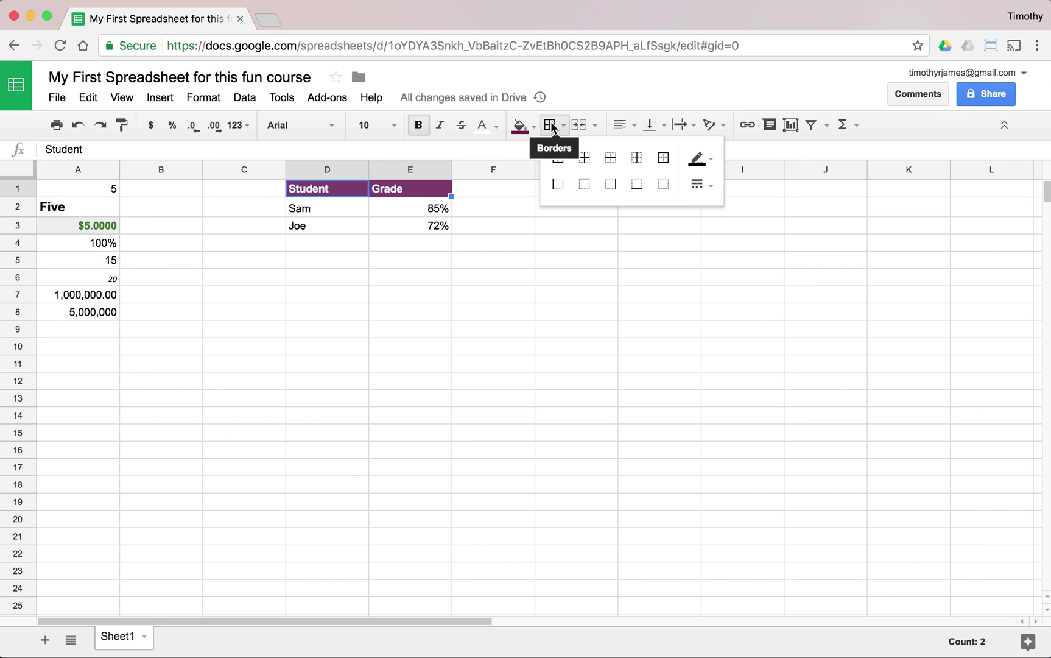
{"action": "left_click", "coordinate": [637, 183]}
{"action": "left_click", "coordinate": [698, 160]}
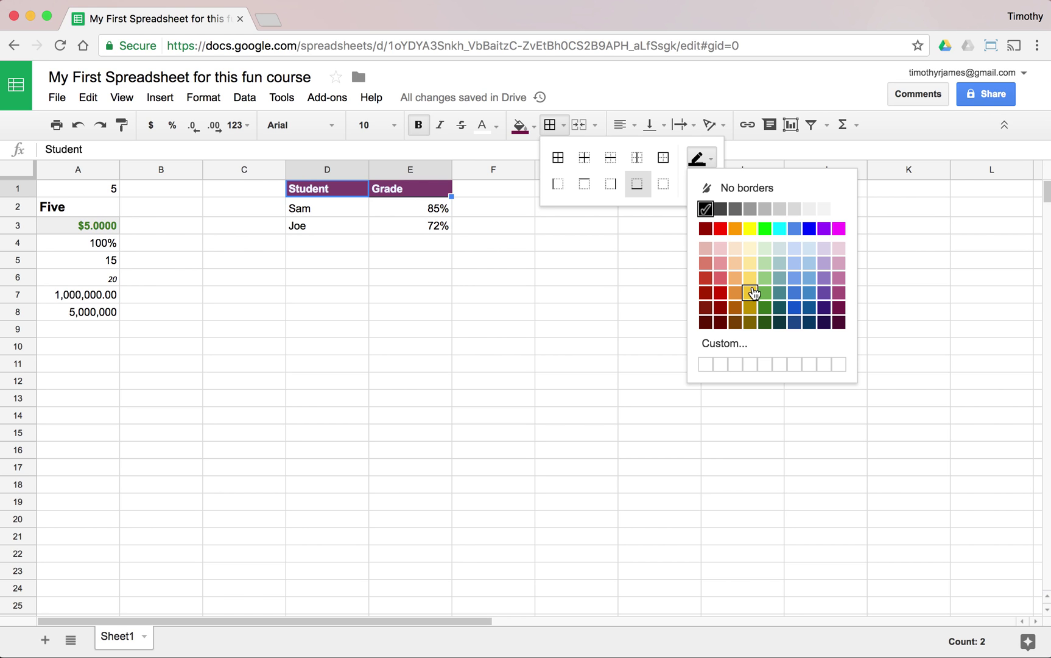
{"action": "left_click", "coordinate": [754, 230]}
{"action": "left_click", "coordinate": [708, 182]}
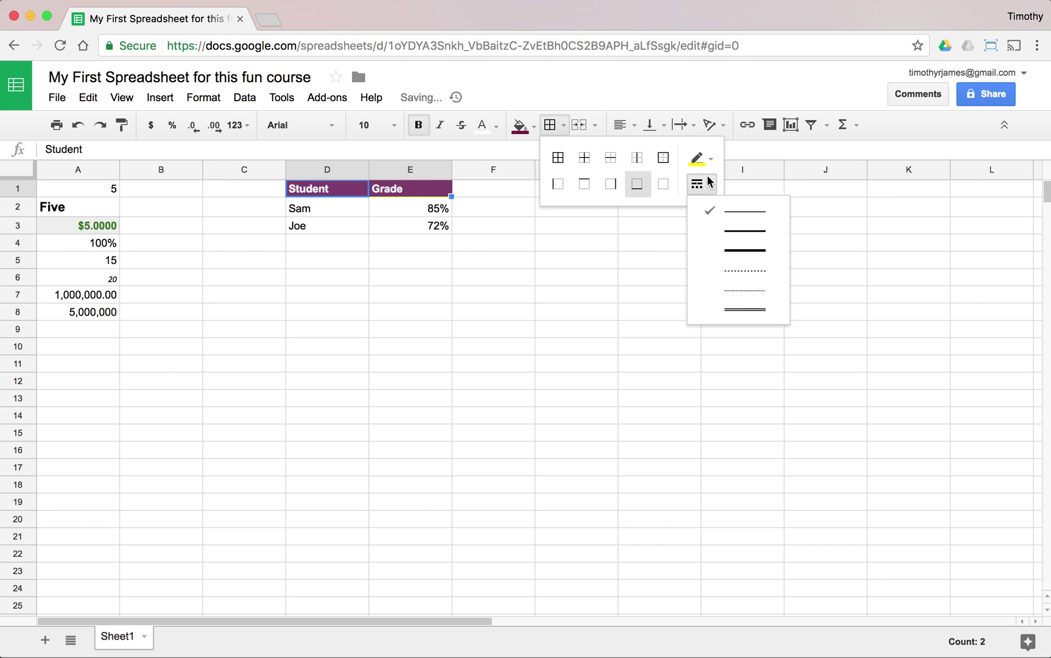
{"action": "left_click", "coordinate": [746, 242]}
{"action": "left_click", "coordinate": [527, 229]}
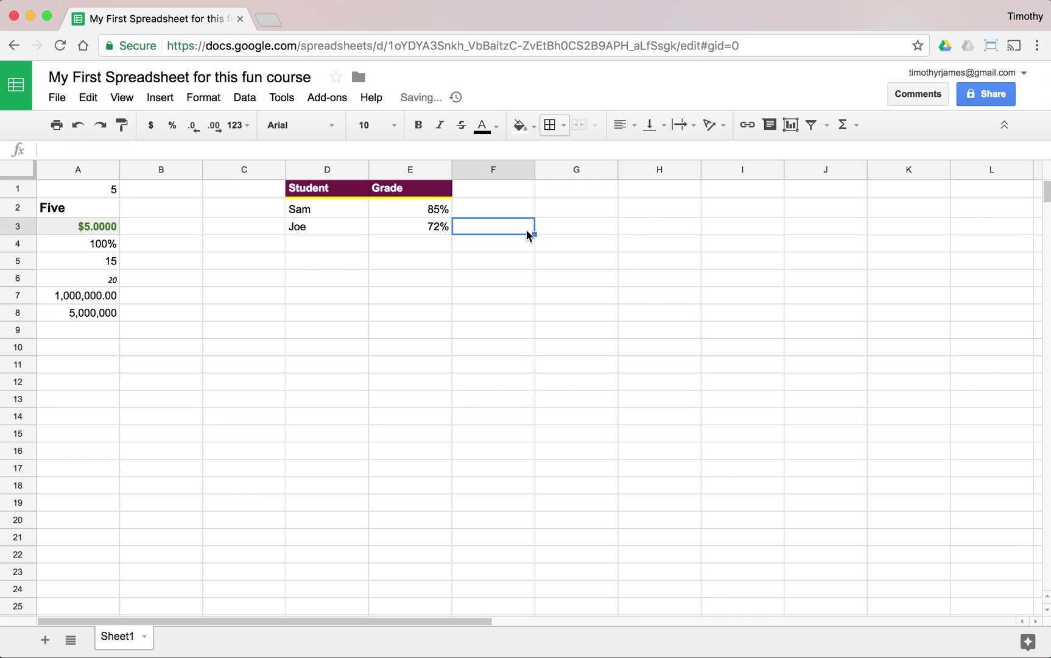
{"action": "left_click", "coordinate": [353, 211]}
{"action": "left_click", "coordinate": [346, 191]}
{"action": "left_click", "coordinate": [410, 202]}
{"action": "left_click", "coordinate": [397, 228]}
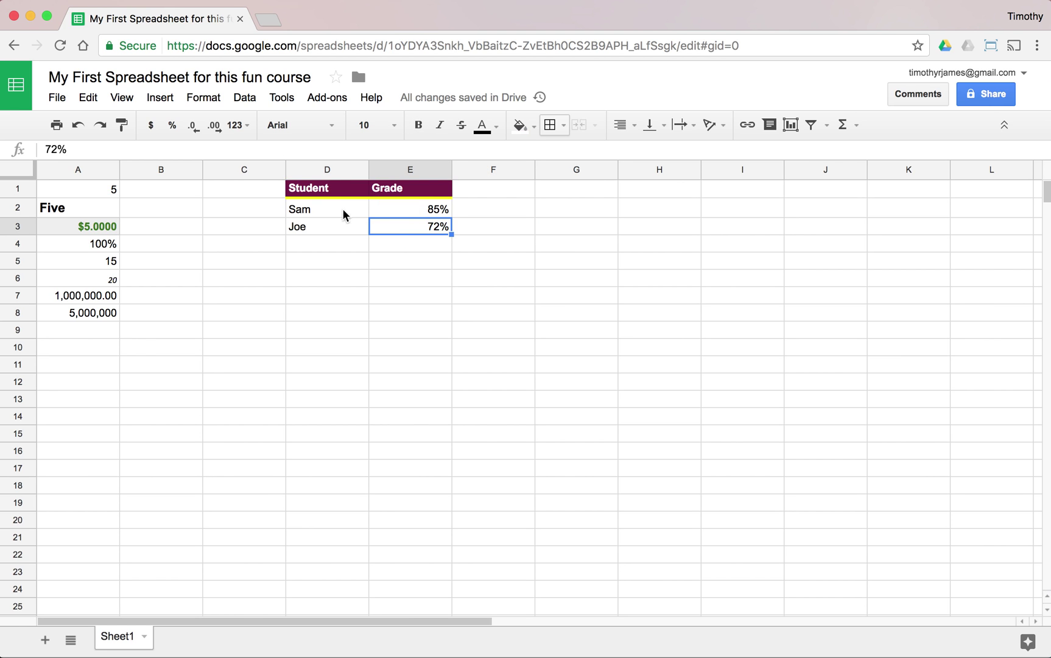
{"action": "left_click", "coordinate": [348, 187]}
{"action": "left_click", "coordinate": [414, 188]}
{"action": "left_click", "coordinate": [424, 213]}
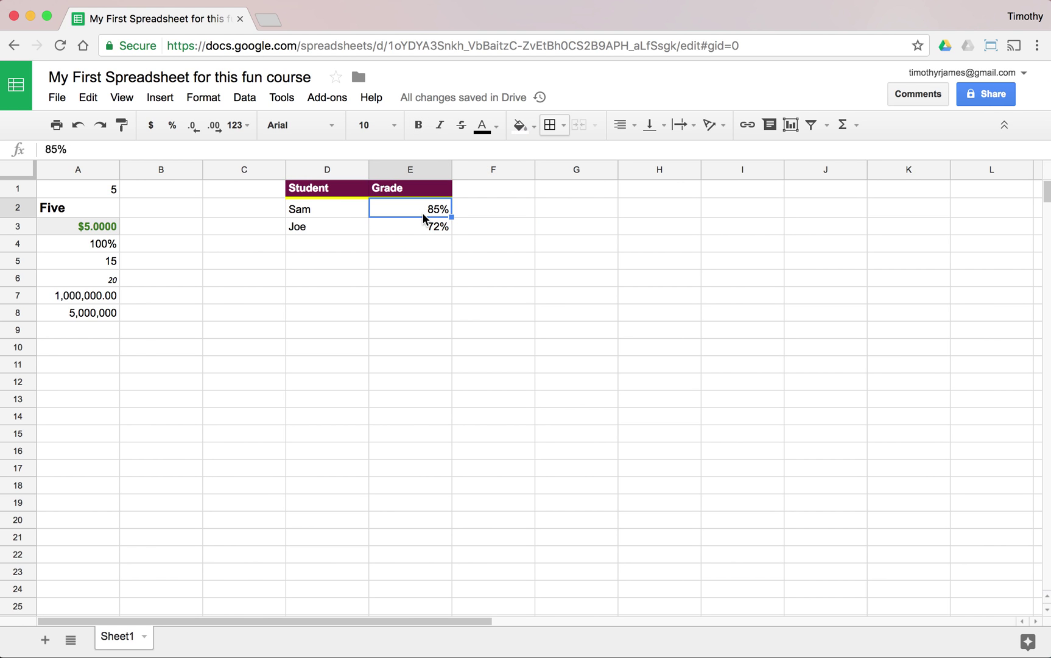
{"action": "left_click", "coordinate": [472, 226]}
{"action": "left_click", "coordinate": [399, 195]}
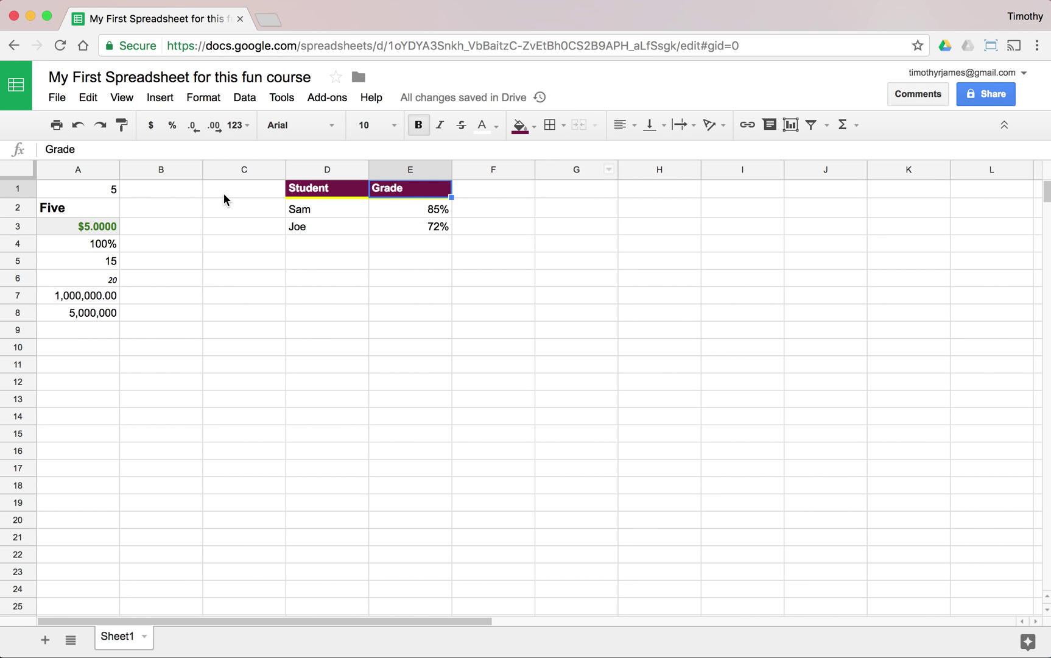
Step: Make row 1, which holds the table headings, about three times as tall
{"action": "left_click", "coordinate": [179, 207]}
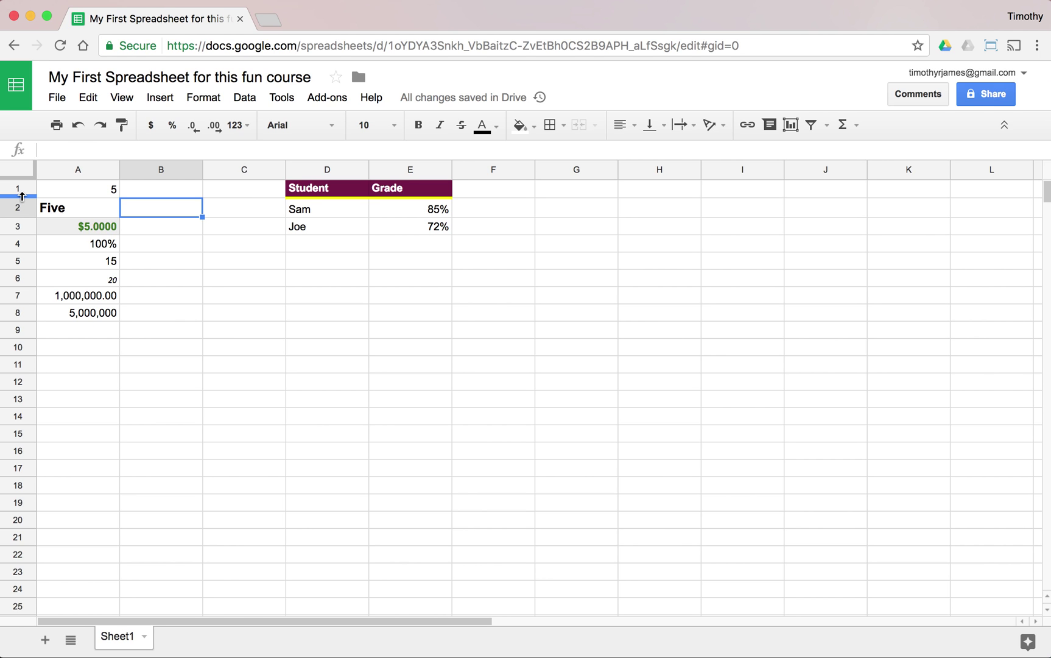
{"action": "left_click_drag", "start_coordinate": [22, 196], "coordinate": [22, 237]}
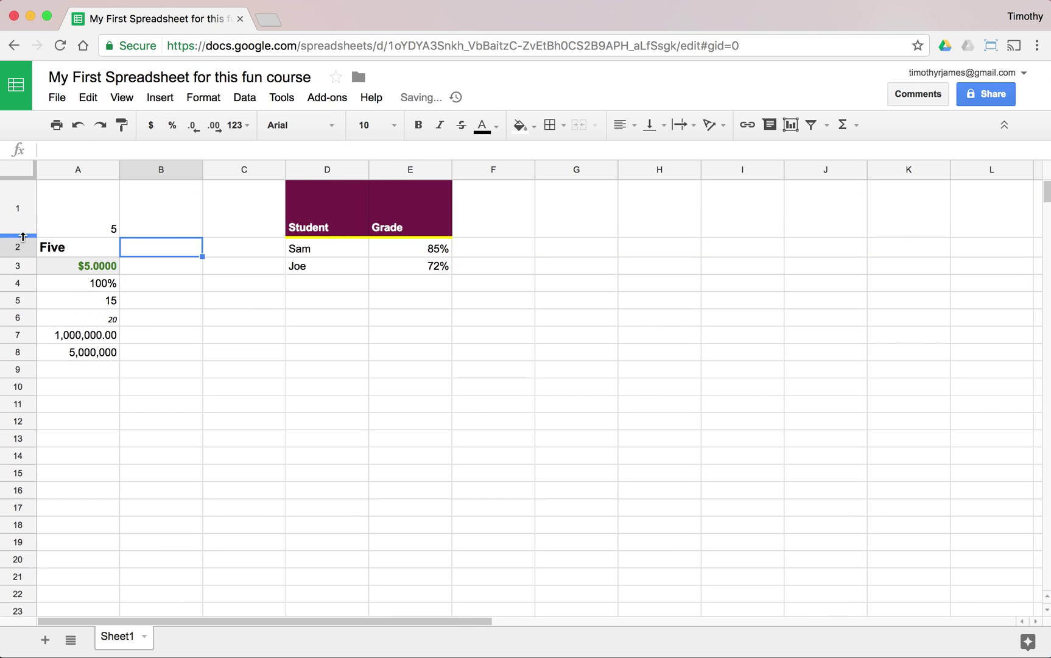
{"action": "left_click", "coordinate": [332, 221]}
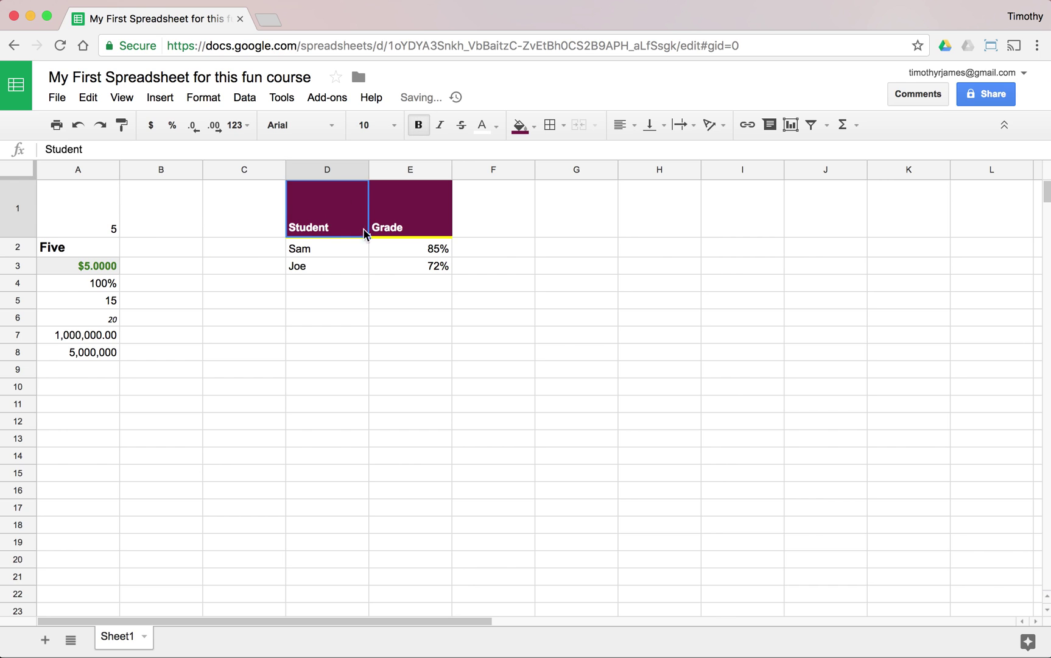
{"action": "left_click", "coordinate": [387, 219]}
Step: Align the Student and Grade headings in D1:E1 vertically to the middle of their cells
{"action": "left_click_drag", "start_coordinate": [331, 222], "coordinate": [425, 228]}
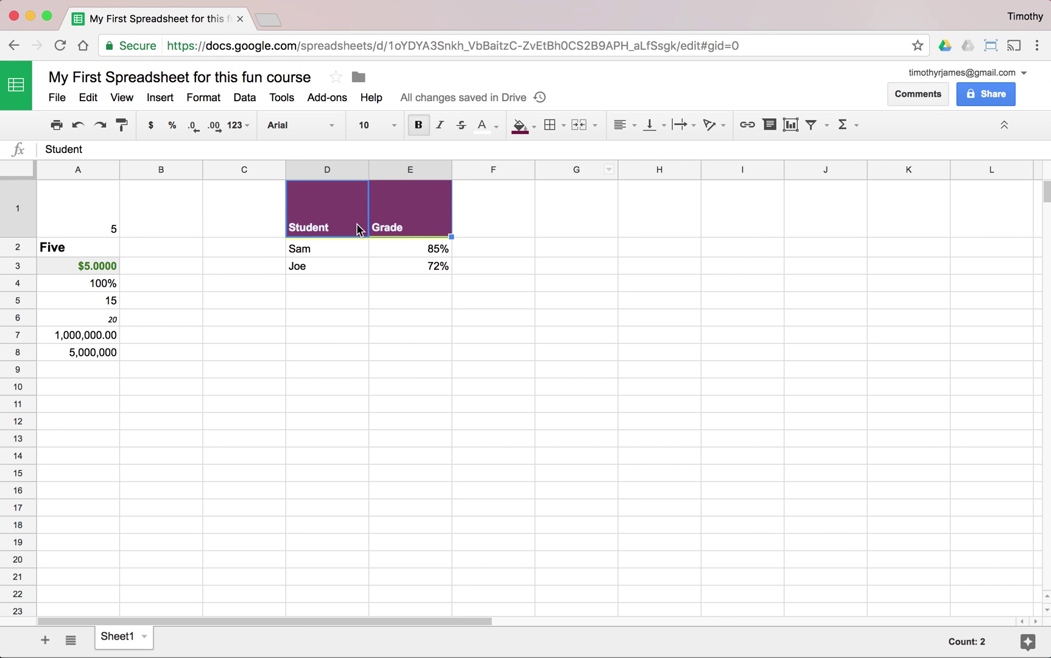
{"action": "left_click", "coordinate": [650, 128]}
{"action": "left_click", "coordinate": [677, 152]}
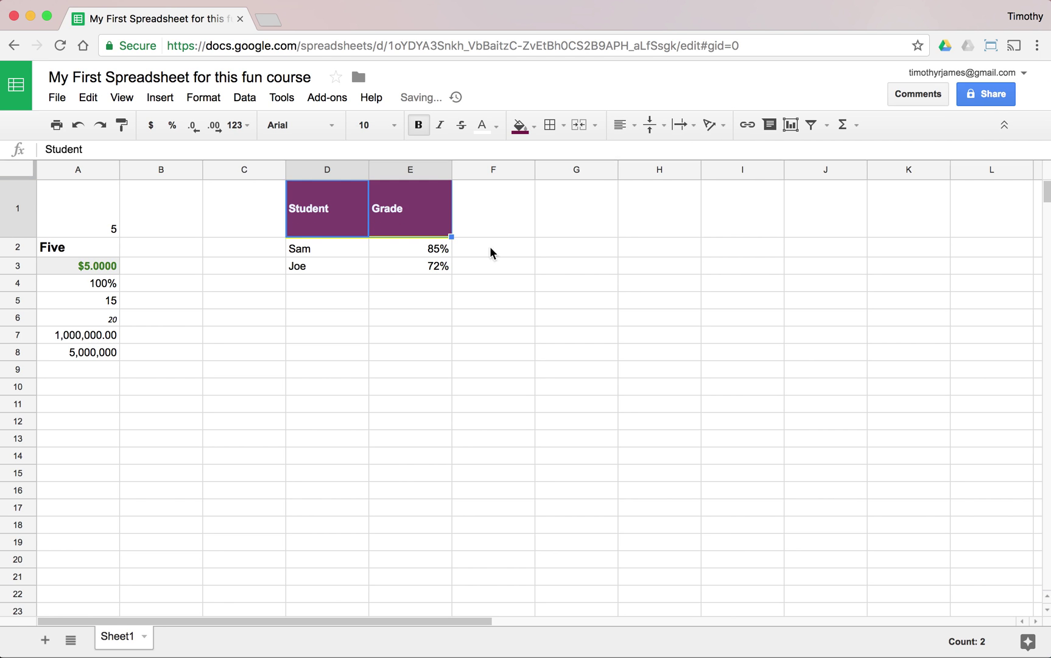
{"action": "left_click", "coordinate": [463, 268]}
{"action": "left_click", "coordinate": [314, 208]}
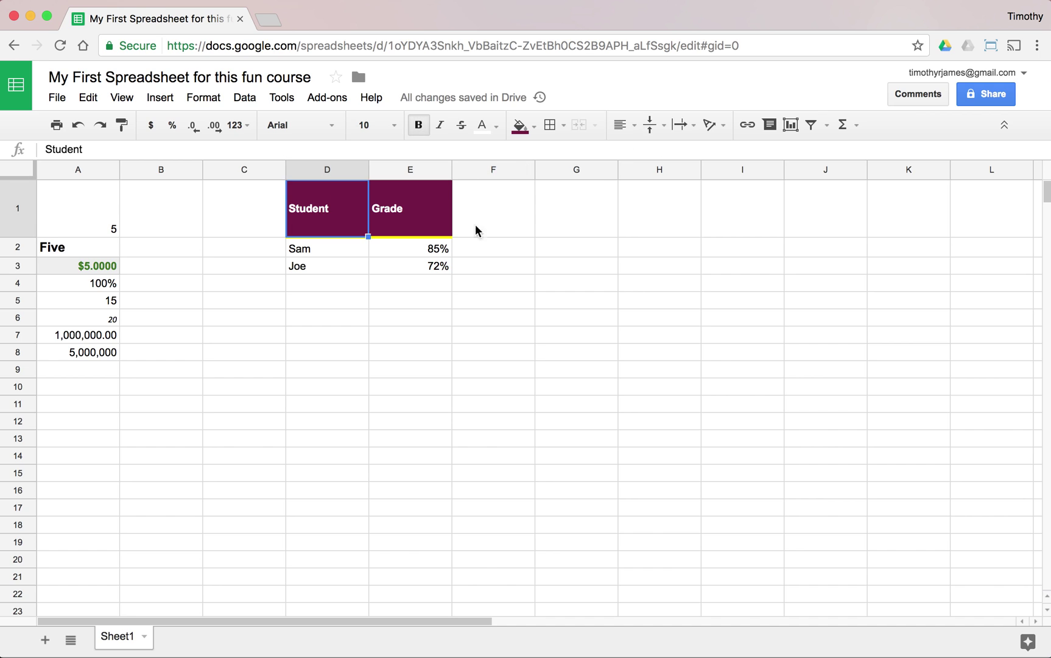
{"action": "left_click", "coordinate": [429, 209]}
Step: Enter the heading Notes in cell F1, beside the Grade heading
{"action": "left_click", "coordinate": [501, 227]}
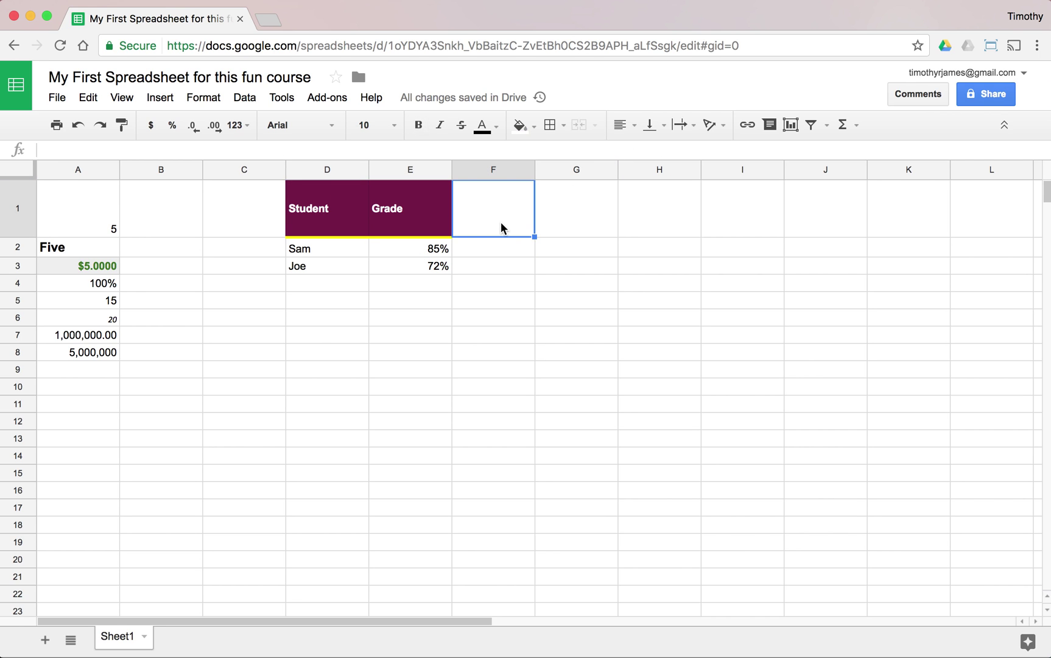
{"action": "type", "text": "Notes"}
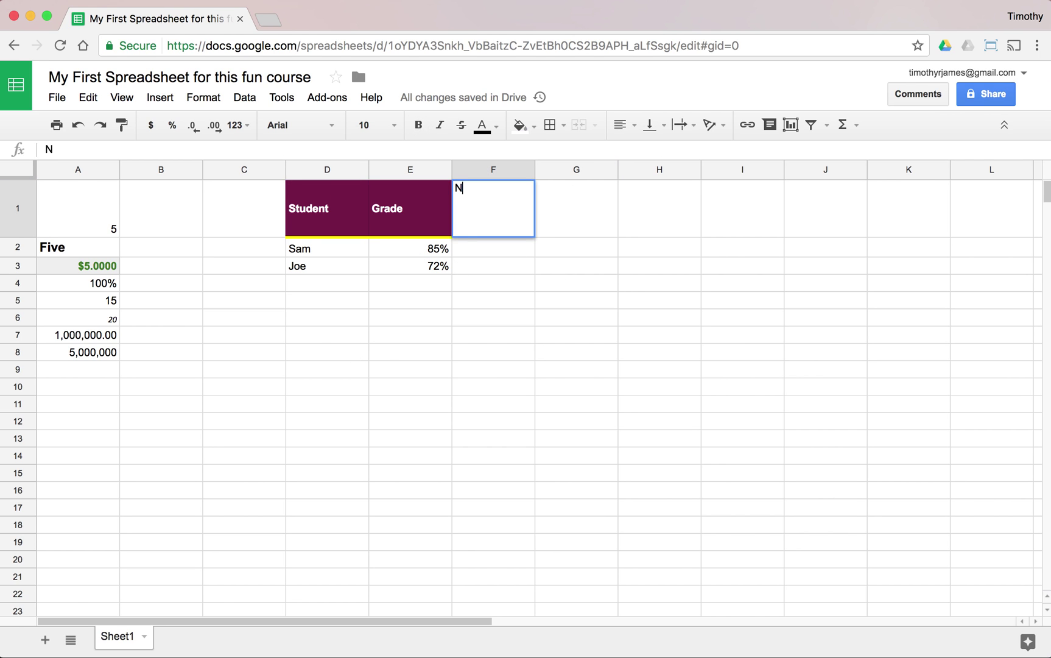
{"action": "key", "text": "Return"}
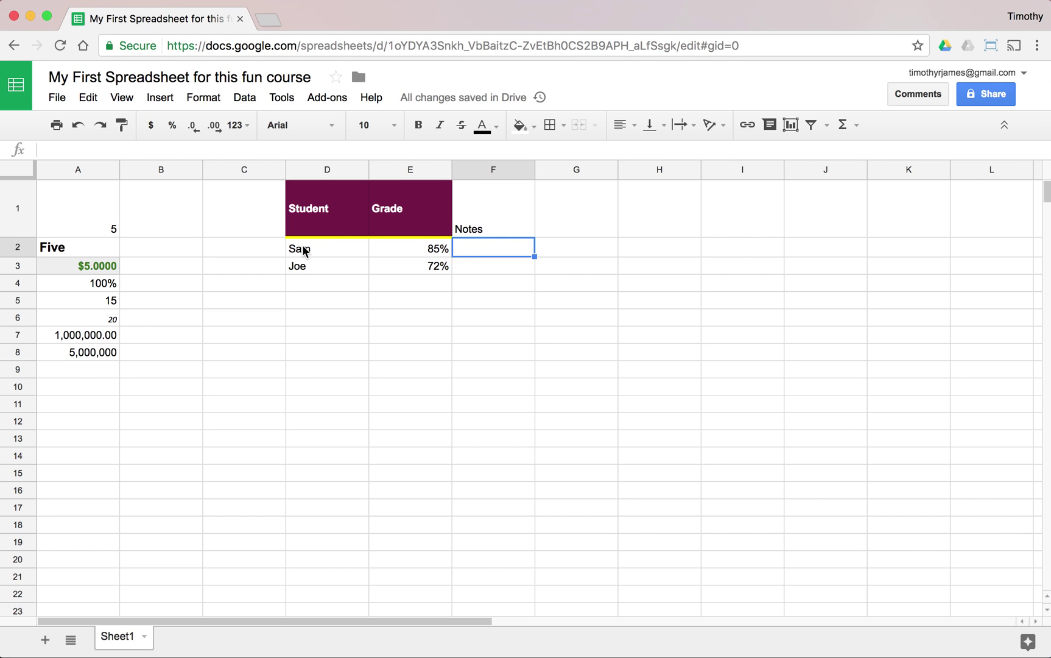
Step: Copy the formatting of the Grade heading in E1 onto the Notes heading in F1 with Paint format
{"action": "left_click", "coordinate": [305, 252]}
{"action": "left_click", "coordinate": [334, 214]}
{"action": "left_click", "coordinate": [425, 224]}
{"action": "left_click", "coordinate": [472, 218]}
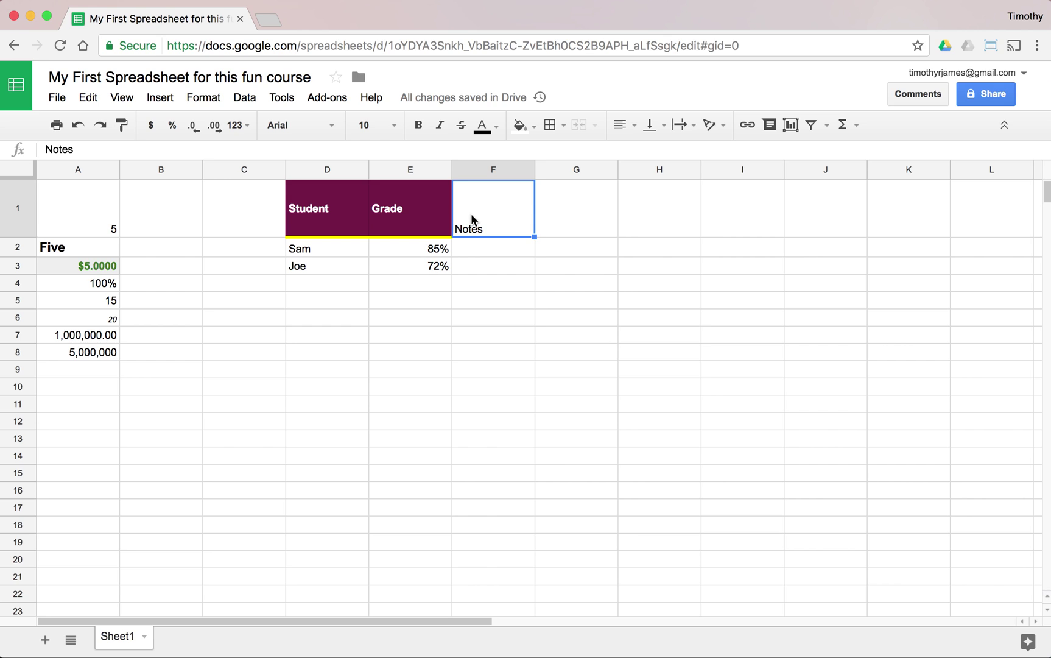
{"action": "left_click", "coordinate": [421, 221]}
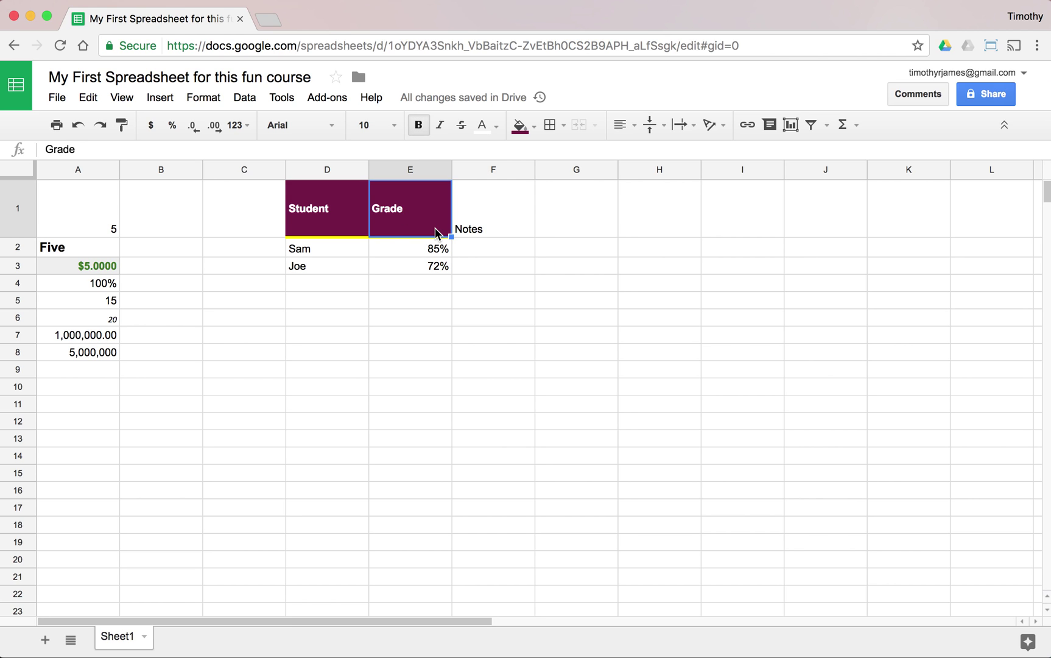
{"action": "left_click", "coordinate": [123, 127]}
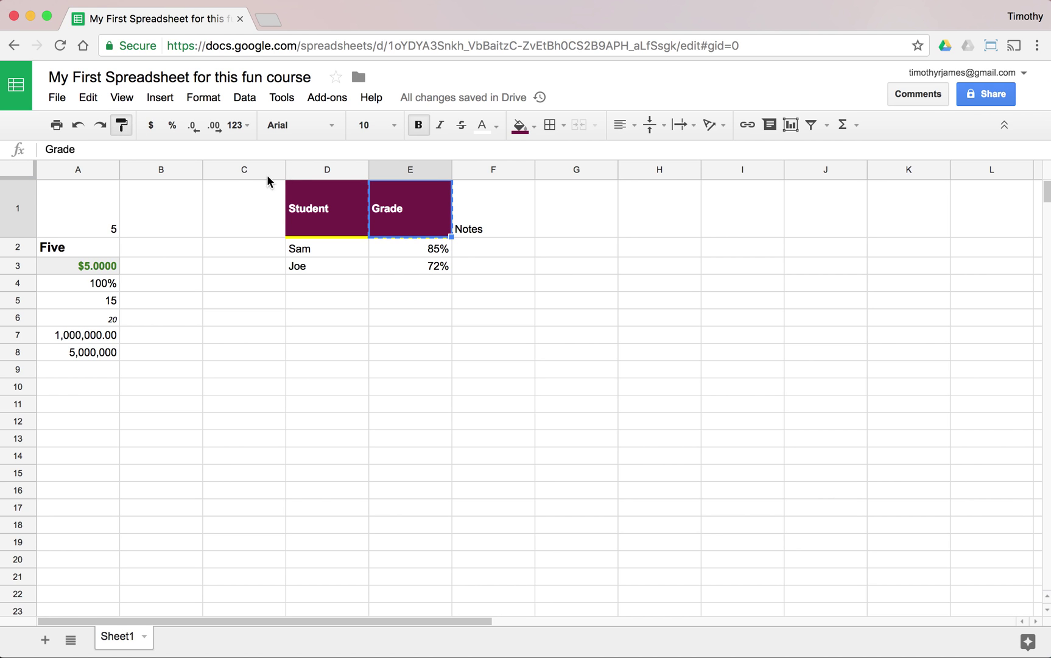
{"action": "left_click", "coordinate": [467, 203]}
{"action": "left_click", "coordinate": [514, 305]}
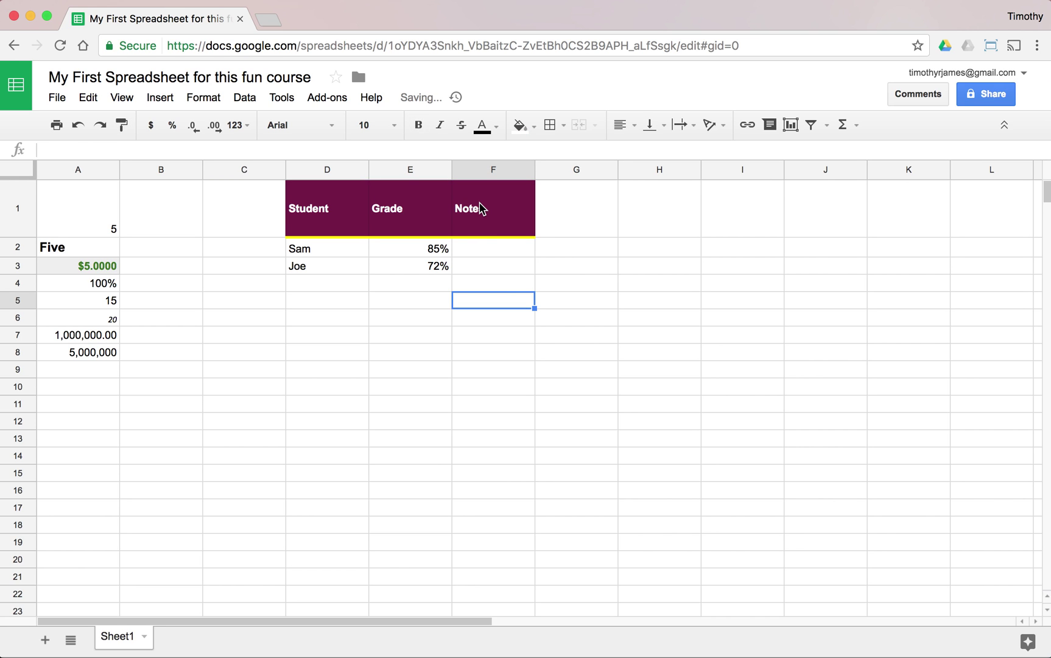
Step: In cell F2, enter a note that the row's student did a great job with the analytical reasoning aspects of this exam
{"action": "left_click", "coordinate": [482, 213]}
{"action": "left_click", "coordinate": [492, 247]}
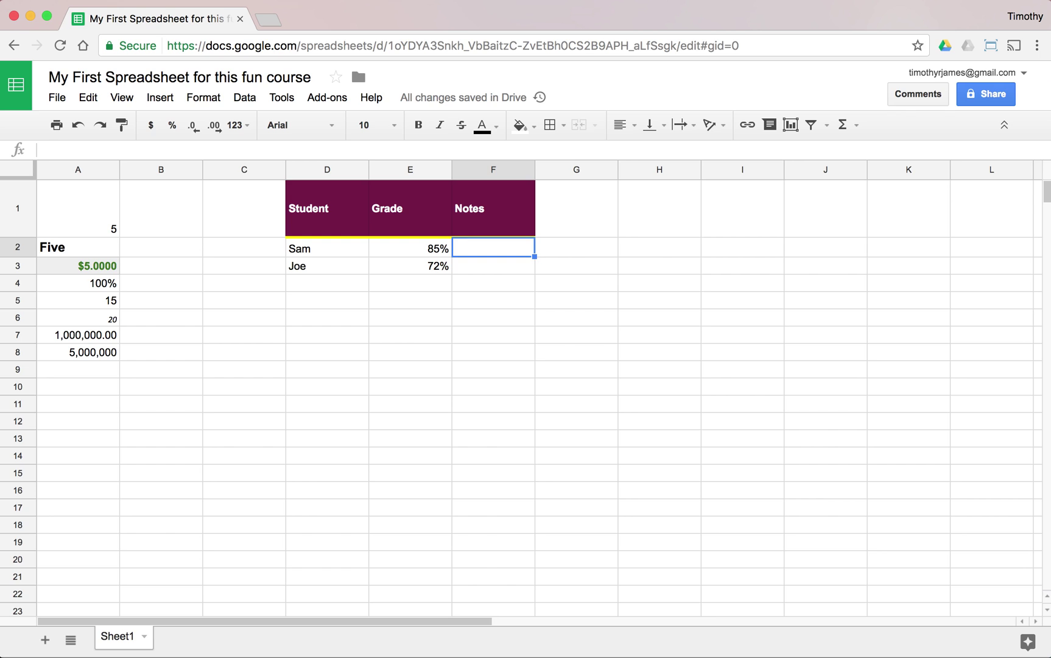
{"action": "type", "text": "Same d"}
{"action": "key", "text": "BackSpace"}
{"action": "key", "text": "BackSpace"}
{"action": "key", "text": "BackSpace"}
{"action": "type", "text": "did a "}
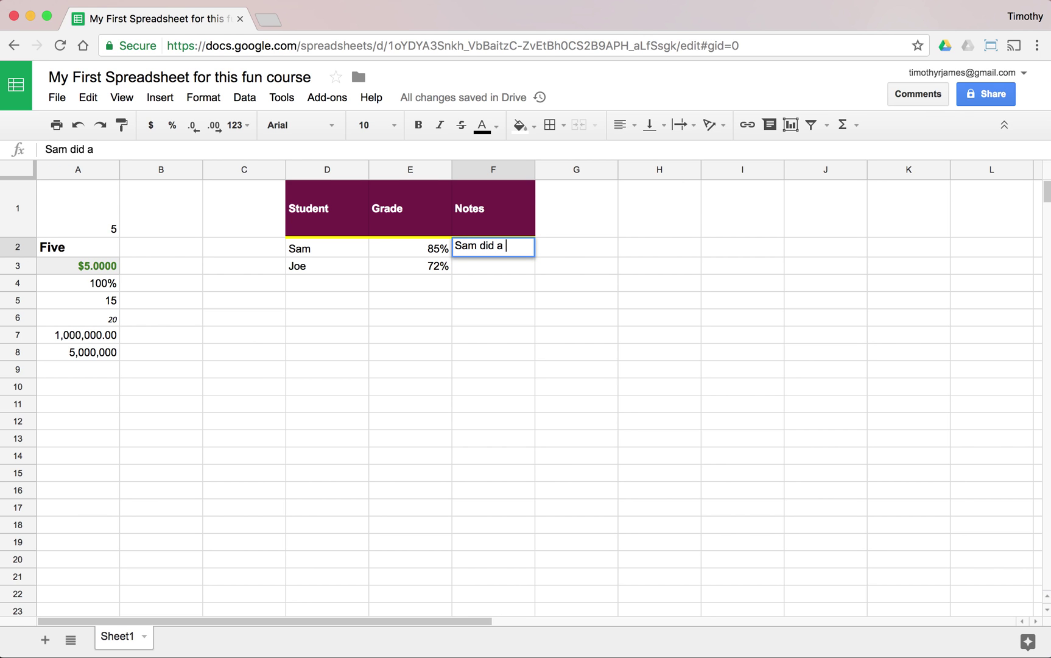
{"action": "type", "text": "great job with the analy"}
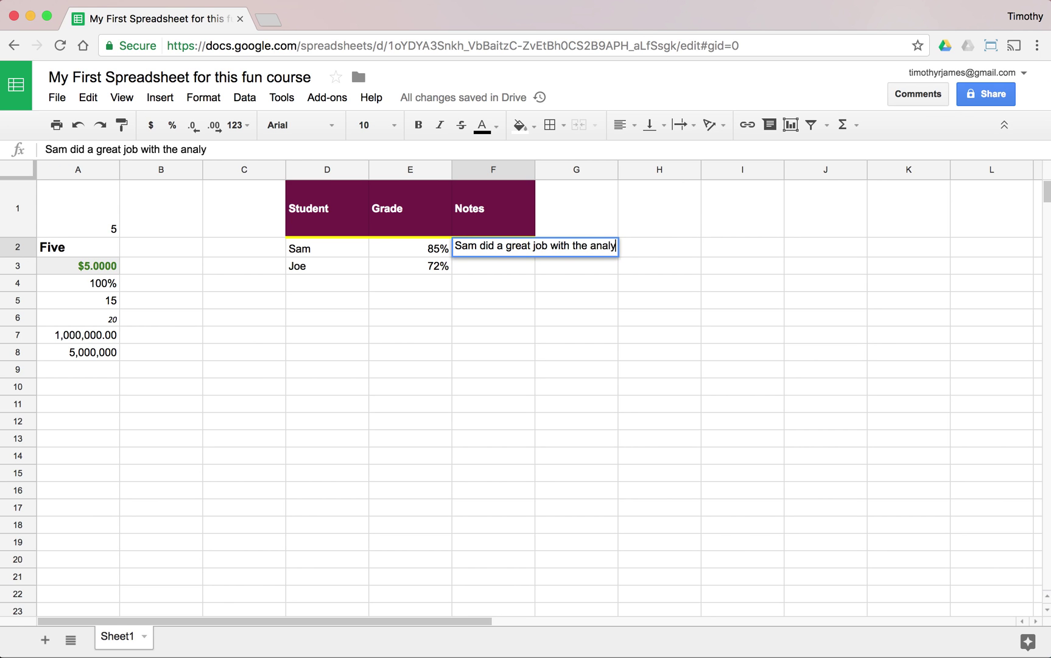
{"action": "type", "text": "tical reasoning a"}
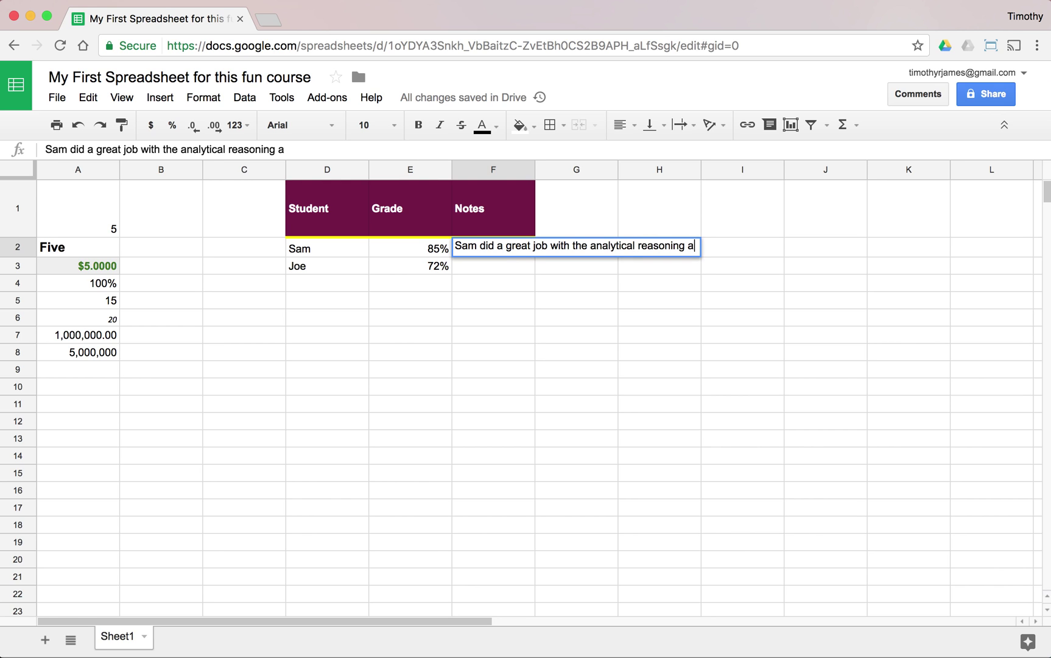
{"action": "type", "text": "spects of th"}
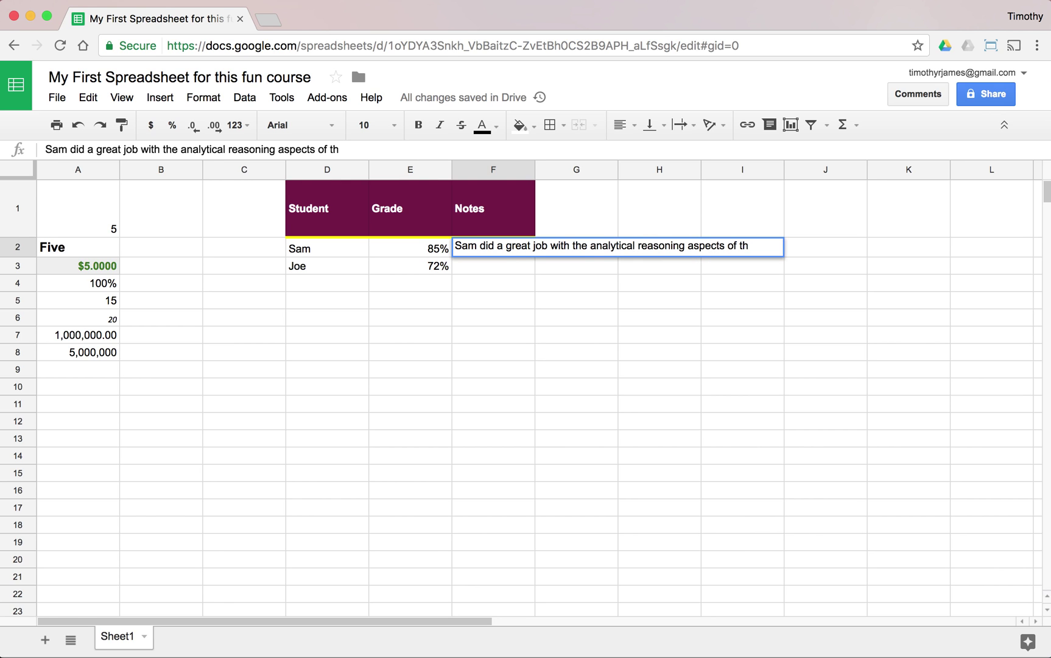
{"action": "type", "text": "is exam."}
{"action": "key", "text": "Return"}
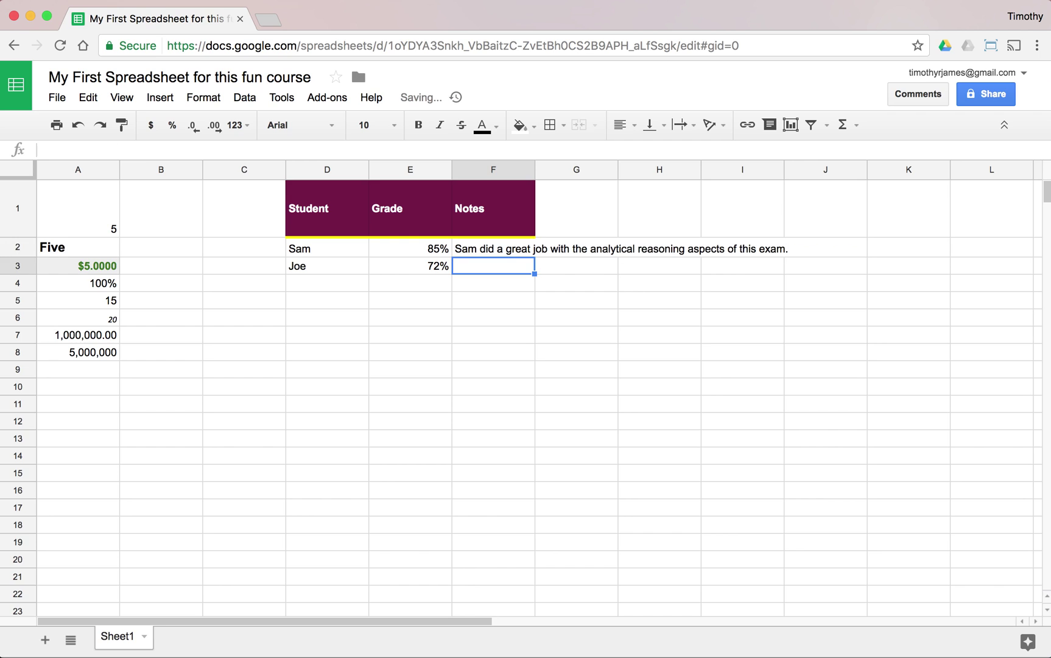
Step: Enter x in cell G2, beside the long note, and reselect F2 to see how its text displays
{"action": "left_click", "coordinate": [512, 248]}
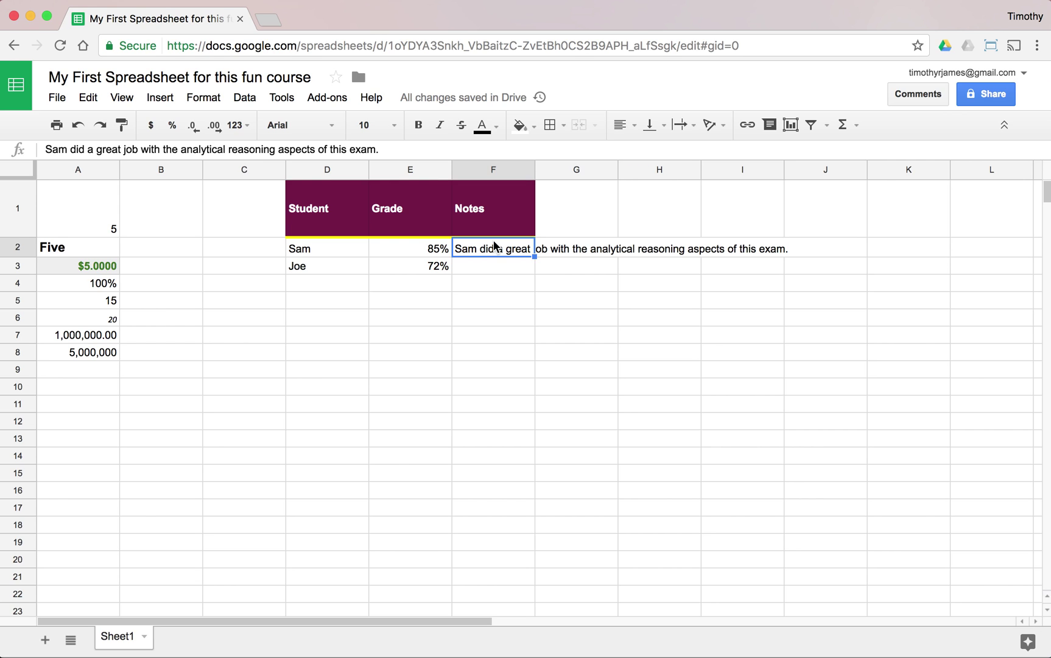
{"action": "left_click", "coordinate": [563, 250]}
{"action": "type", "text": "x"}
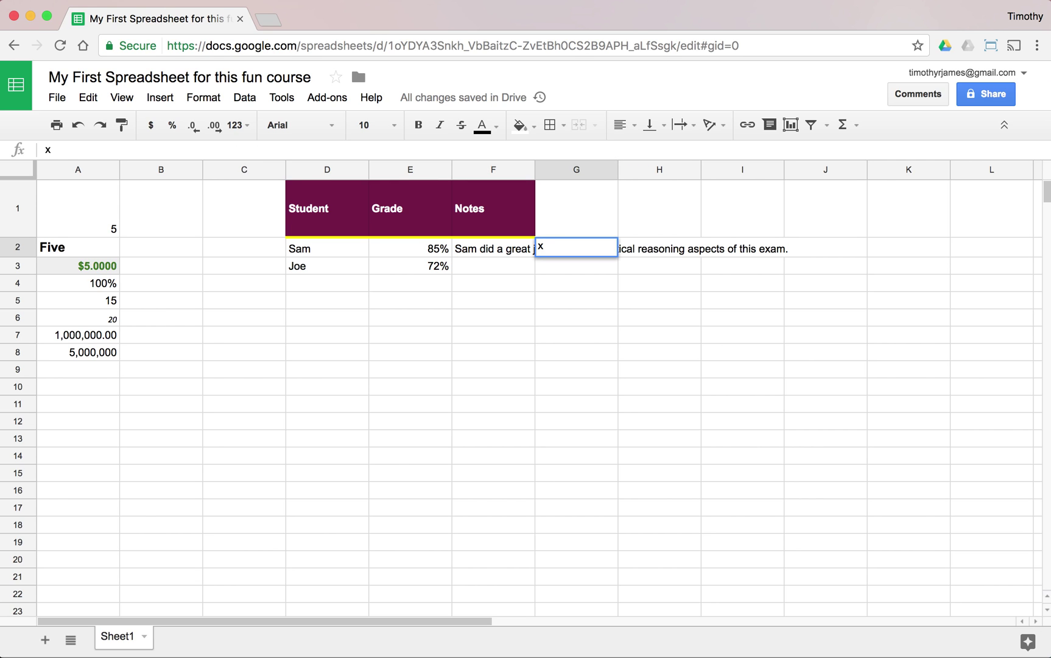
{"action": "key", "text": "Return"}
{"action": "left_click", "coordinate": [510, 251]}
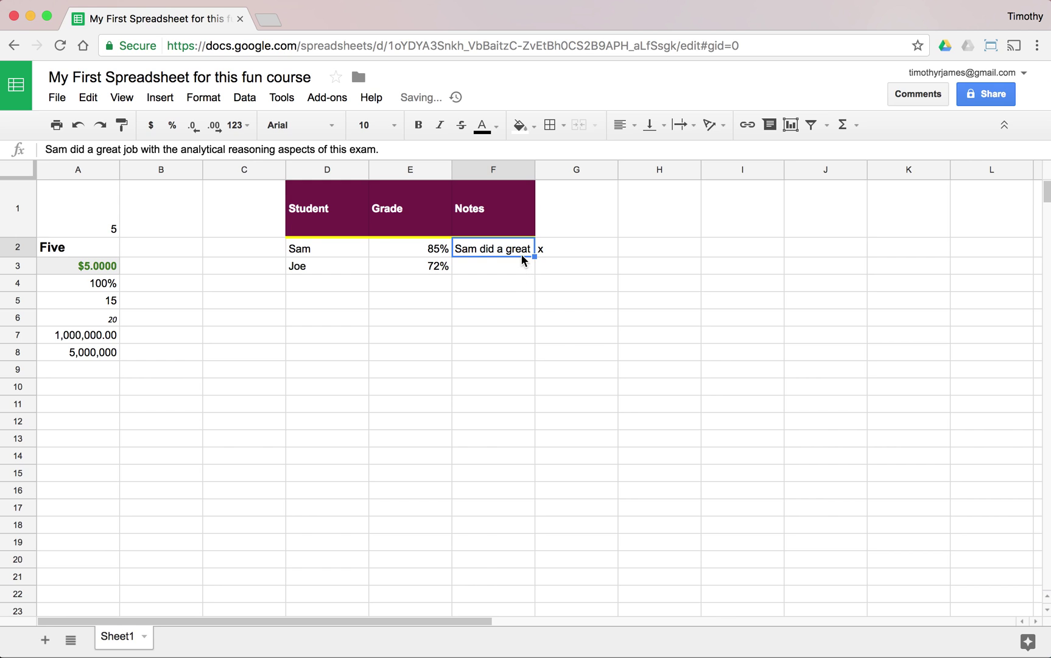
Step: Delete the x from cell G2 and return to the note in F2
{"action": "left_click", "coordinate": [576, 241]}
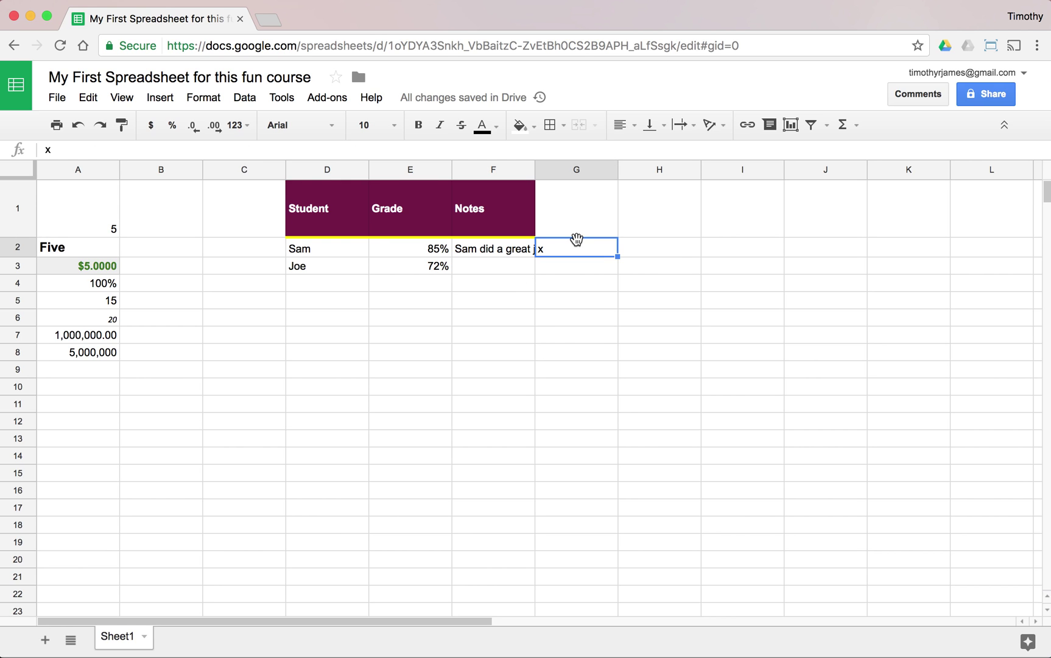
{"action": "key", "text": "Delete"}
{"action": "key", "text": "Left"}
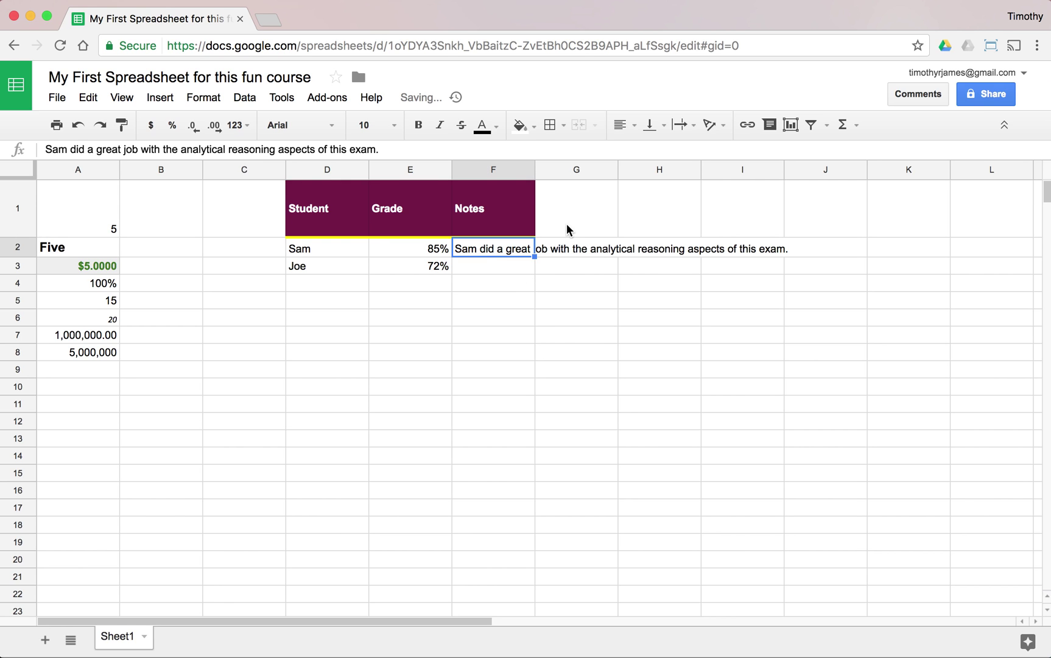
Step: Set the text wrapping of the note in F2 to Clip and open the cell to view its full text
{"action": "left_click", "coordinate": [681, 124]}
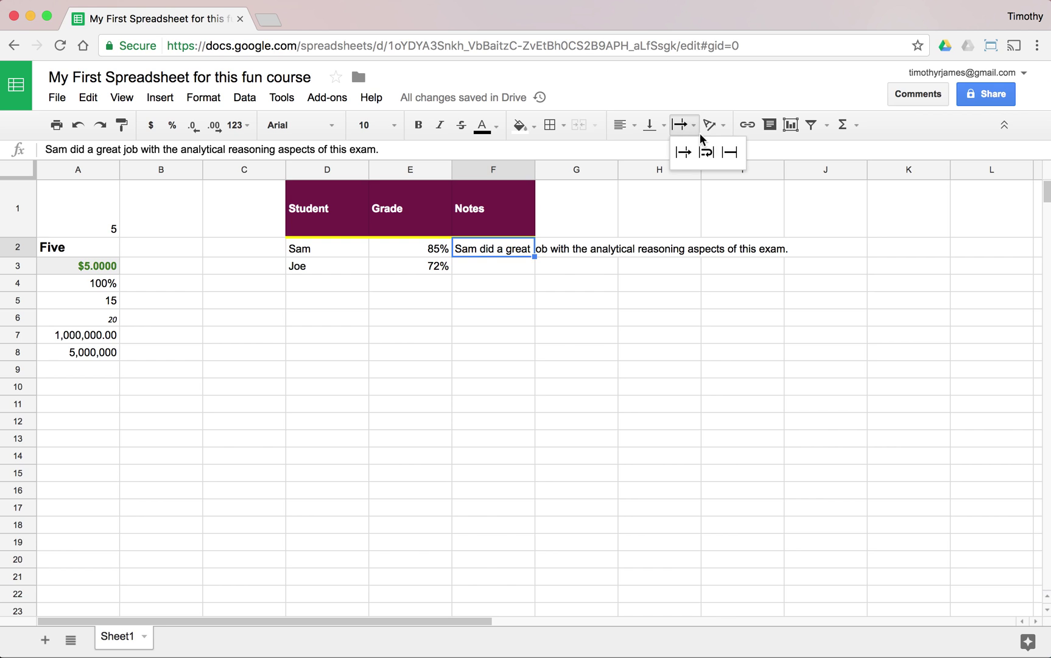
{"action": "left_click", "coordinate": [739, 151]}
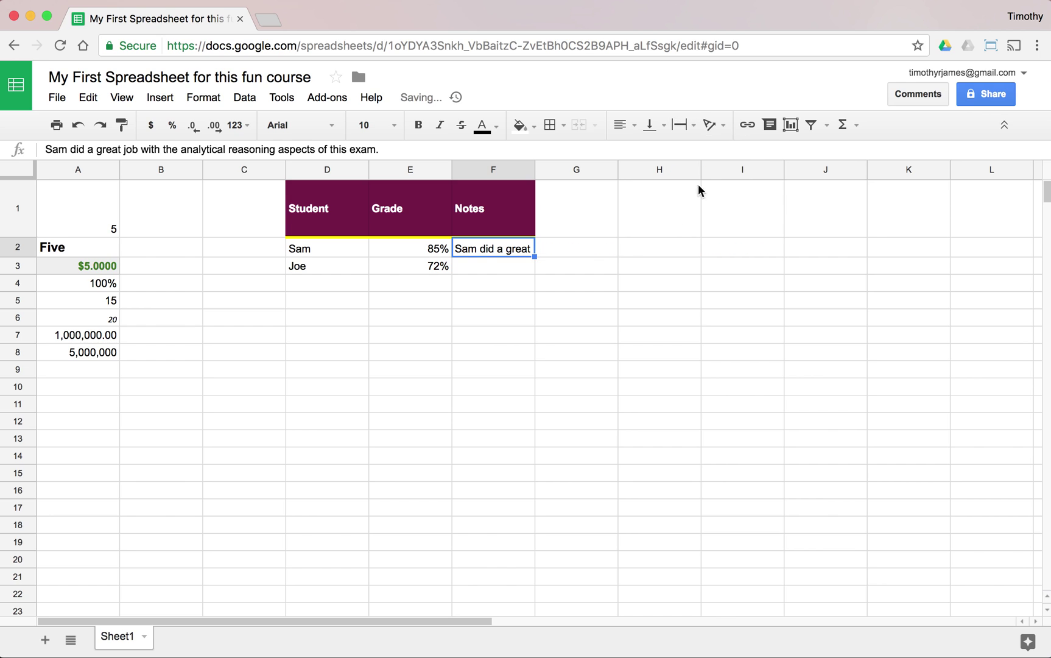
{"action": "double_click", "coordinate": [518, 252]}
Step: Set the text wrapping of the note in F2 to Wrap and make column F about 1.4 times as wide
{"action": "left_click", "coordinate": [684, 126]}
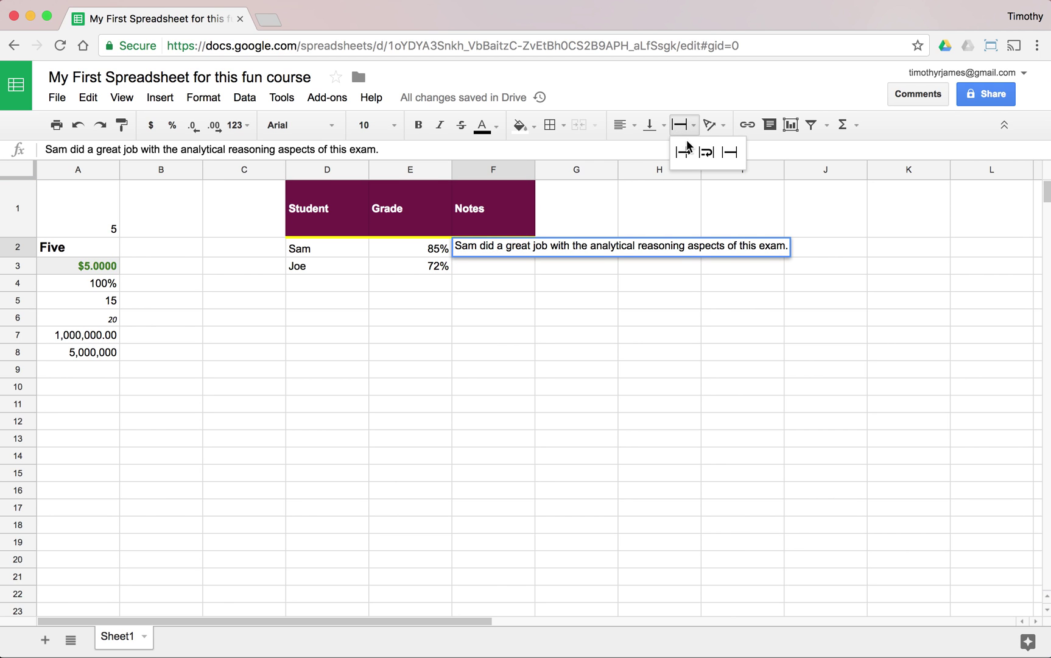
{"action": "left_click", "coordinate": [706, 153]}
{"action": "left_click", "coordinate": [543, 310]}
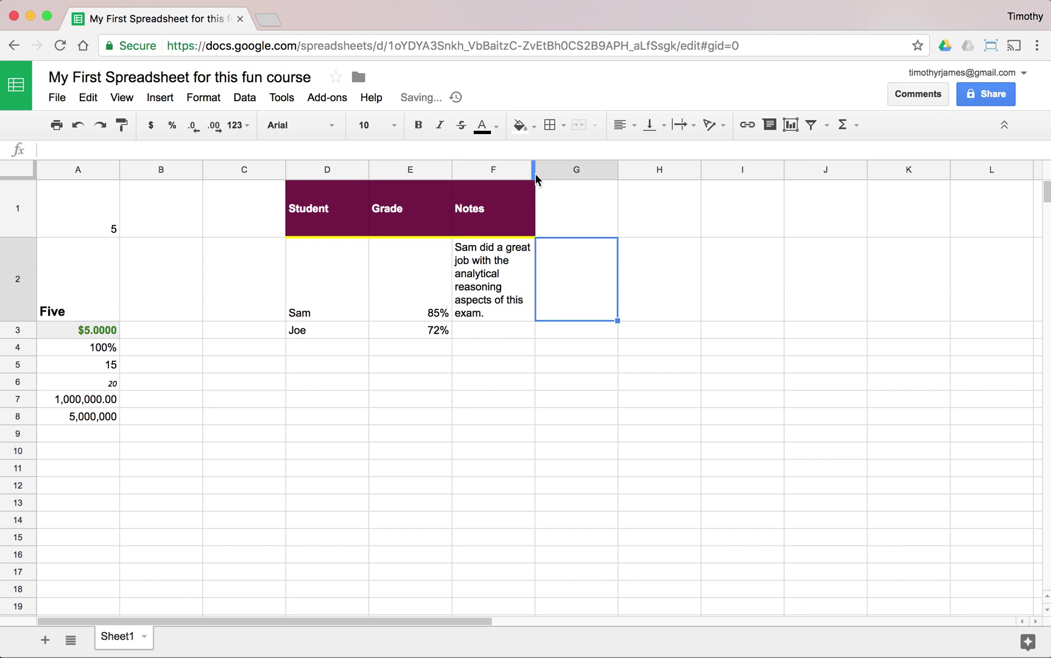
{"action": "left_click_drag", "start_coordinate": [536, 178], "coordinate": [570, 175]}
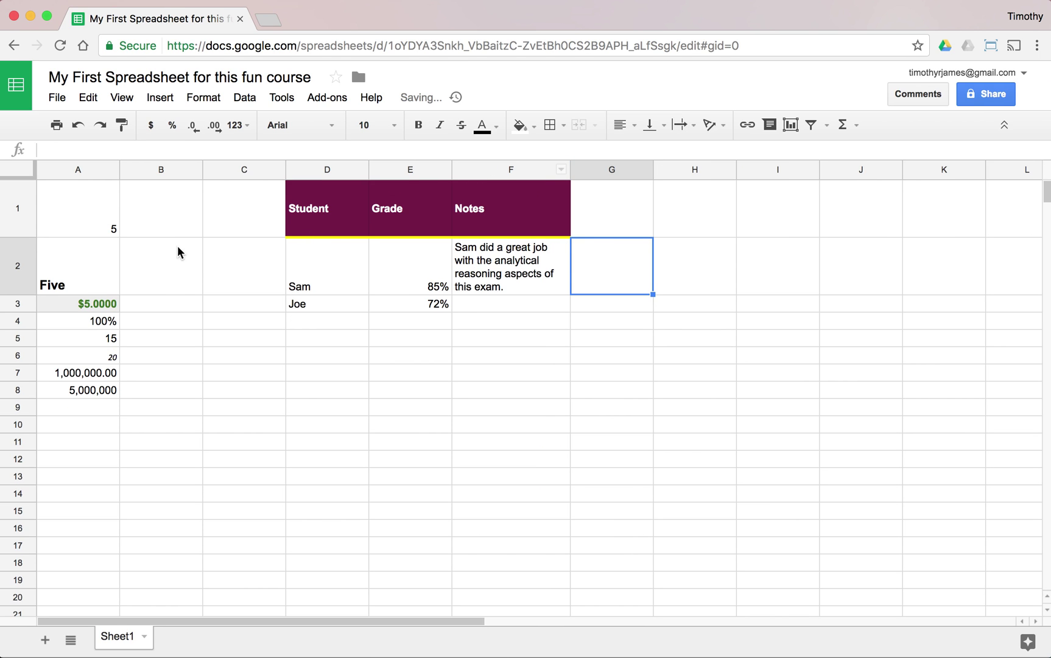
Step: Align the contents of the first student's row, D2:F2, vertically to the top of their cells
{"action": "left_click", "coordinate": [343, 257]}
{"action": "left_click", "coordinate": [459, 267]}
{"action": "left_click", "coordinate": [411, 270]}
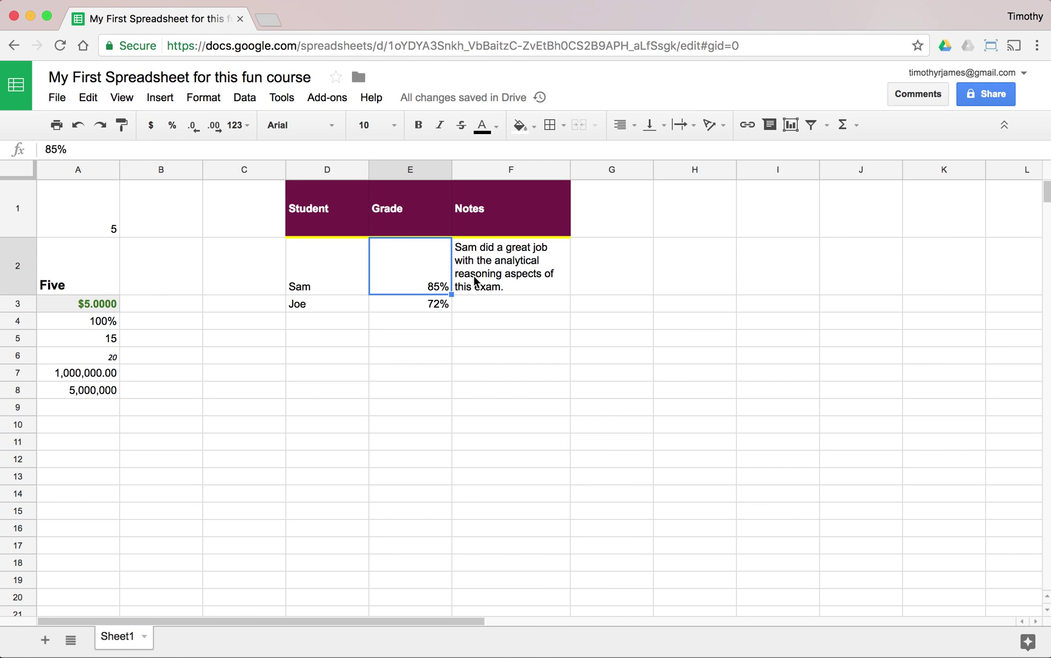
{"action": "left_click", "coordinate": [476, 281]}
{"action": "left_click", "coordinate": [418, 251]}
{"action": "left_click", "coordinate": [312, 271]}
{"action": "left_click", "coordinate": [443, 285], "text": "shift"}
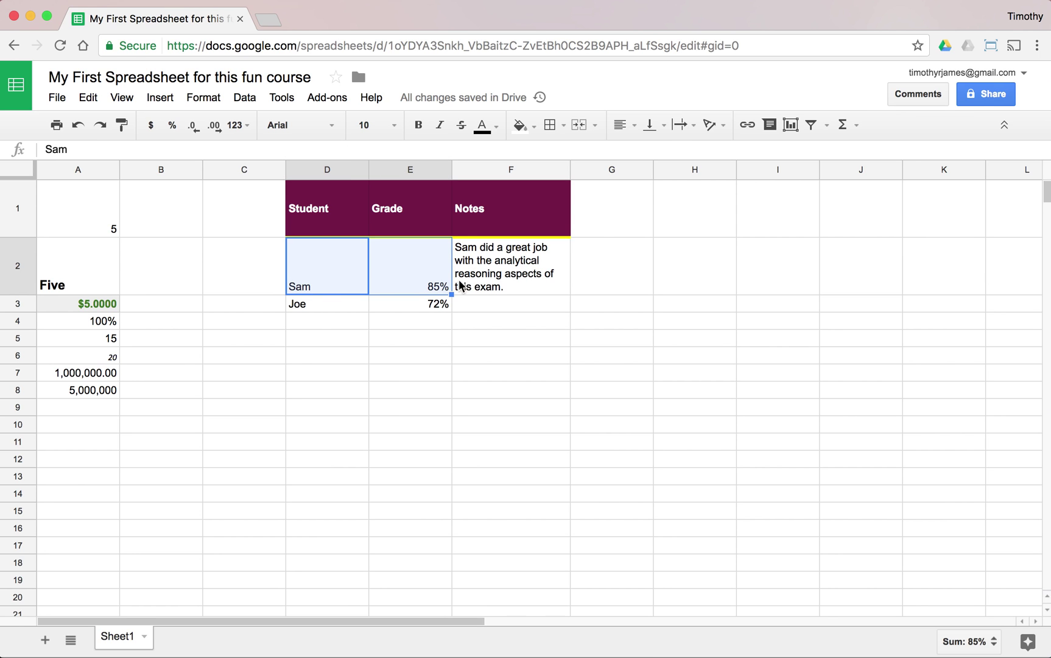
{"action": "left_click", "coordinate": [492, 283], "text": "shift"}
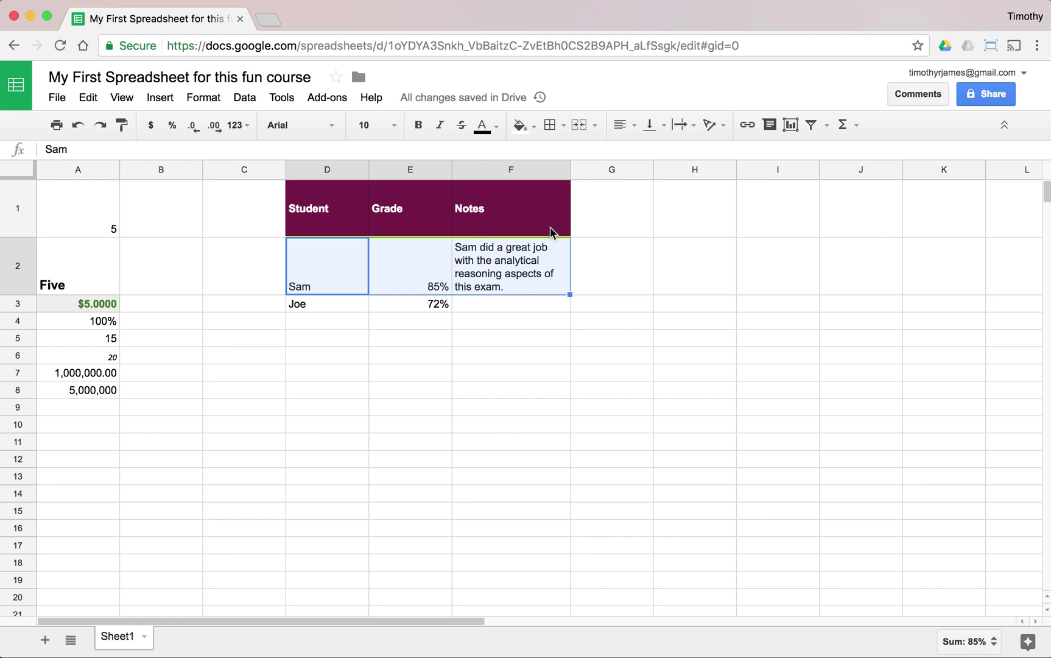
{"action": "left_click", "coordinate": [650, 125]}
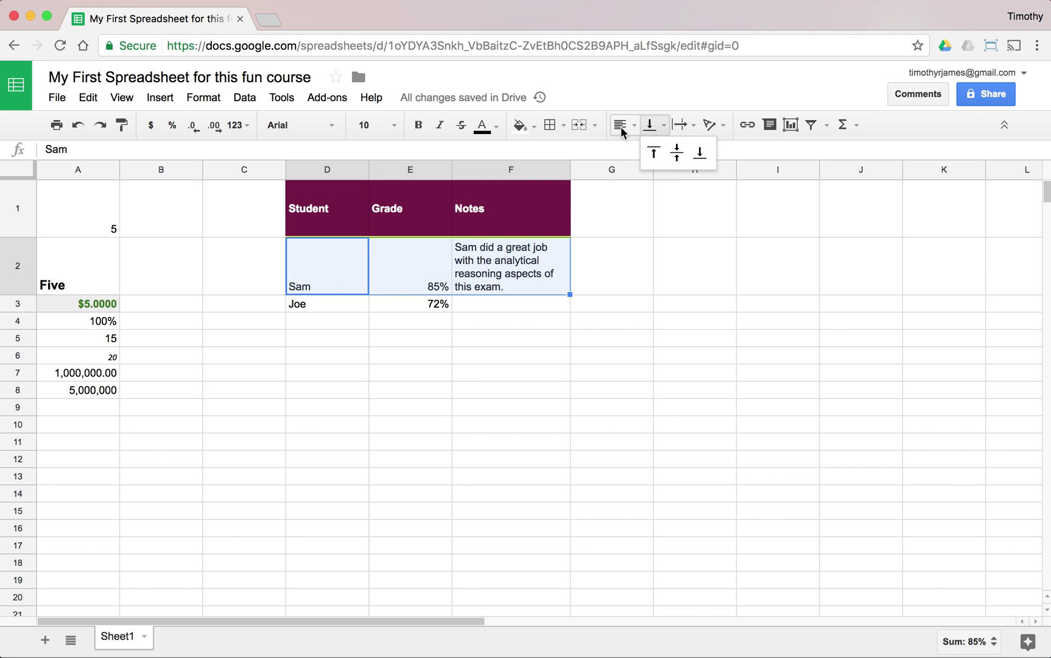
{"action": "left_click", "coordinate": [654, 152]}
{"action": "left_click", "coordinate": [476, 275]}
{"action": "left_click", "coordinate": [397, 272]}
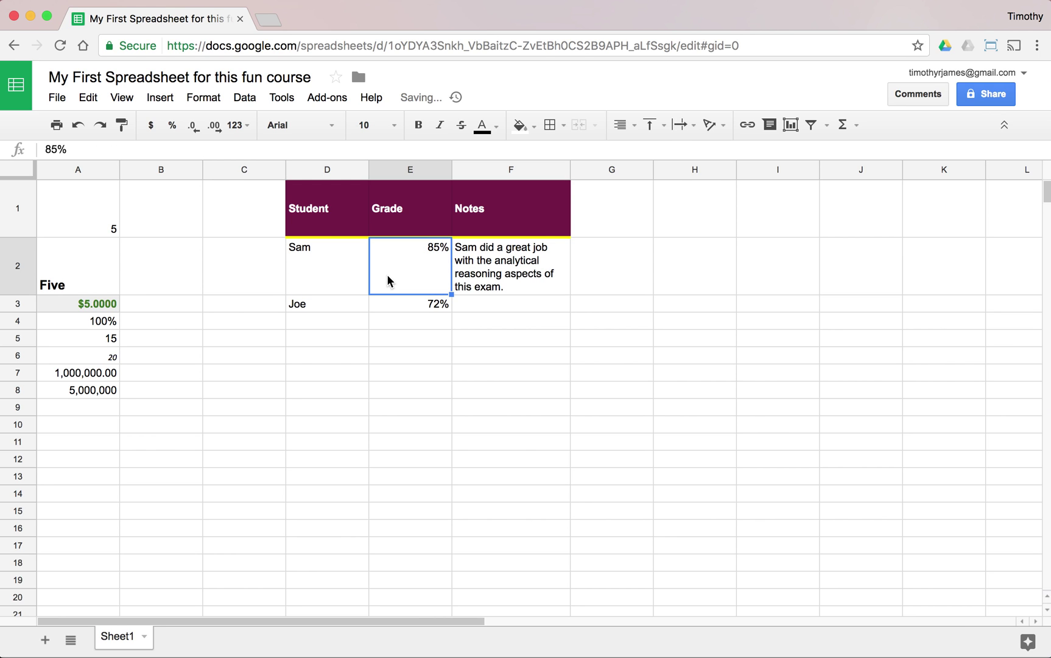
Step: Align the contents of D2:F2 vertically to the middle of their cells
{"action": "left_click", "coordinate": [534, 252]}
{"action": "left_click", "coordinate": [361, 260], "text": "shift"}
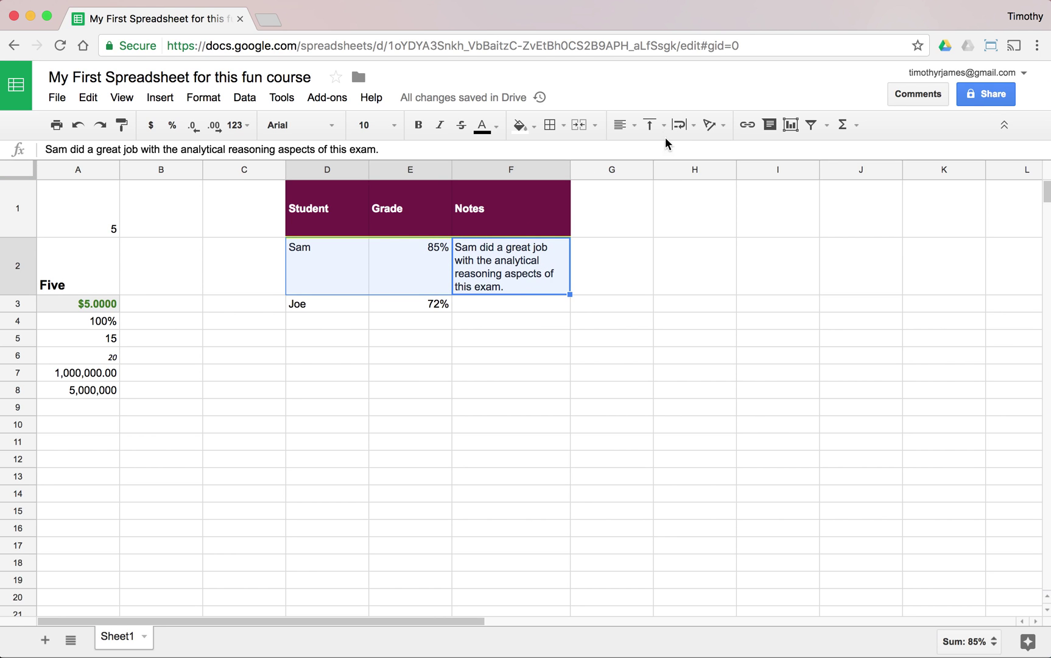
{"action": "left_click", "coordinate": [649, 124]}
{"action": "left_click", "coordinate": [676, 153]}
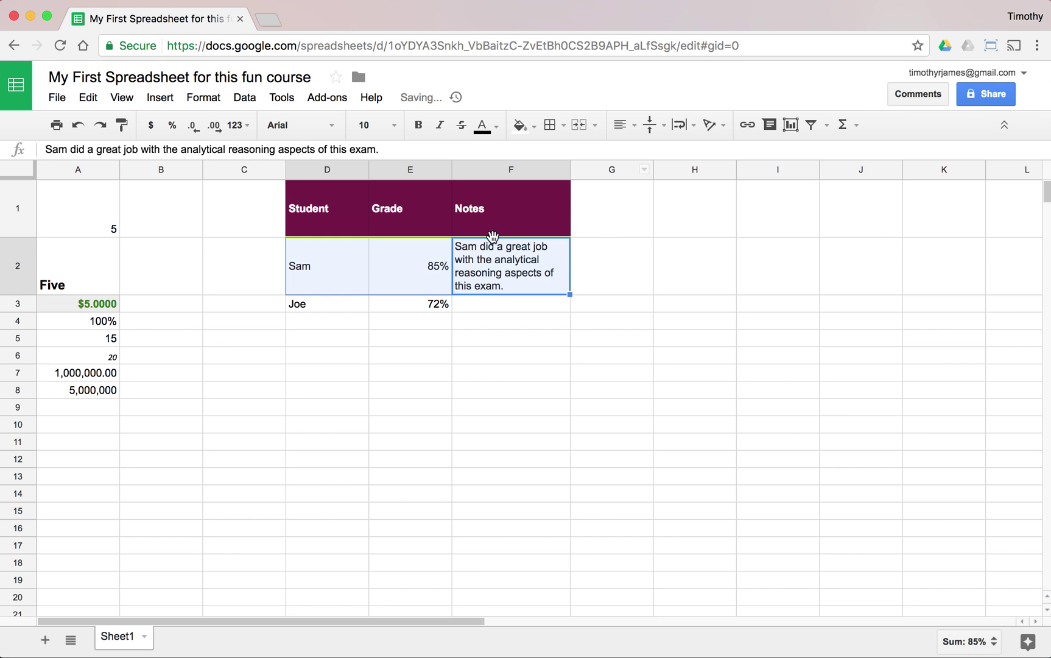
Step: Set the vertical alignment of D2:F2 back to top
{"action": "left_click", "coordinate": [496, 270]}
{"action": "left_click", "coordinate": [349, 268], "text": "shift"}
{"action": "left_click", "coordinate": [637, 125]}
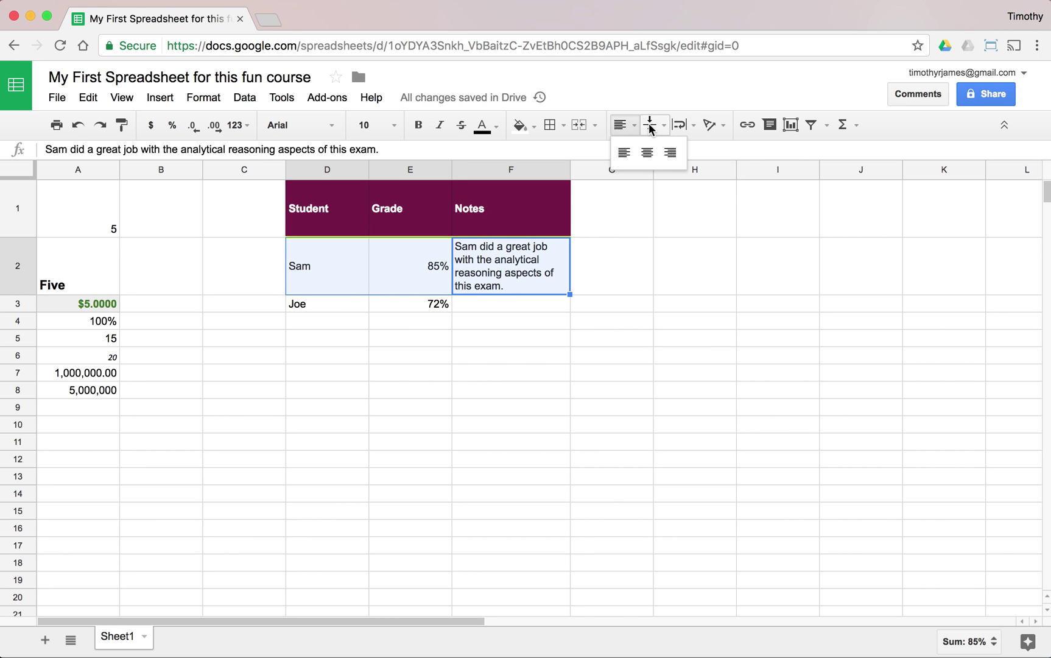
{"action": "left_click", "coordinate": [650, 125]}
{"action": "left_click", "coordinate": [654, 152]}
{"action": "left_click", "coordinate": [561, 288]}
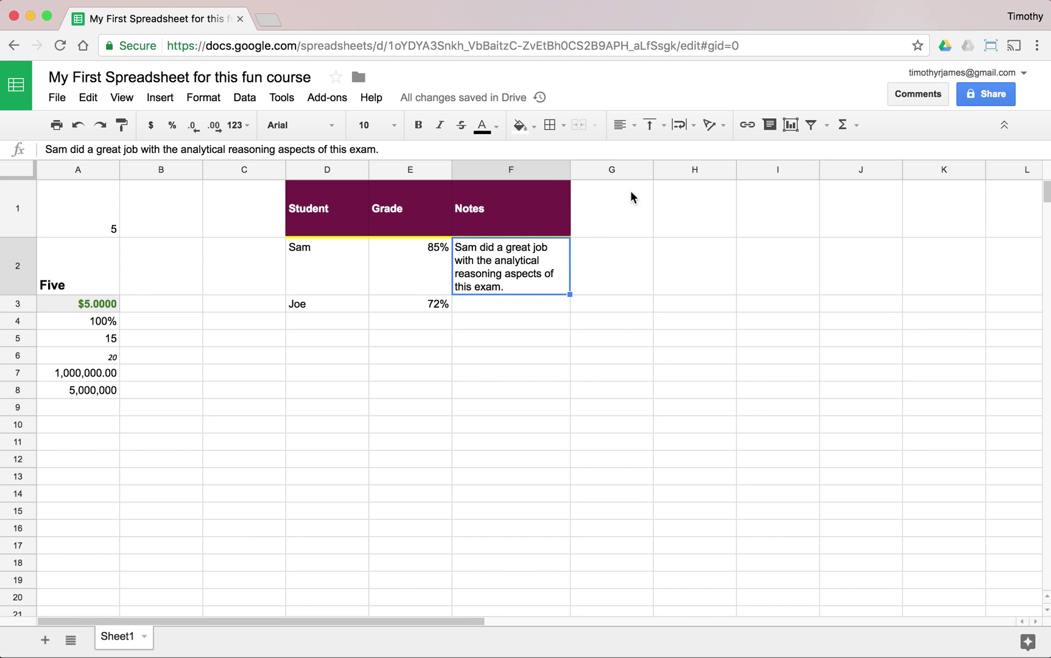
Step: Tilt the Notes heading in F1 upward with text rotation
{"action": "left_click", "coordinate": [504, 215]}
{"action": "left_click", "coordinate": [715, 124]}
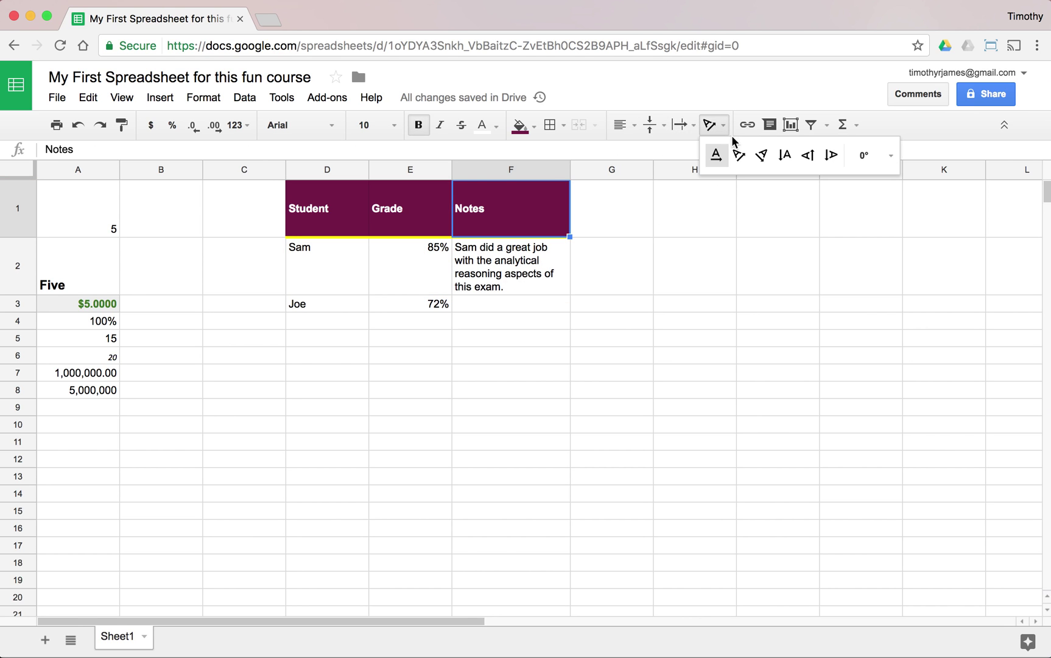
{"action": "left_click", "coordinate": [745, 156]}
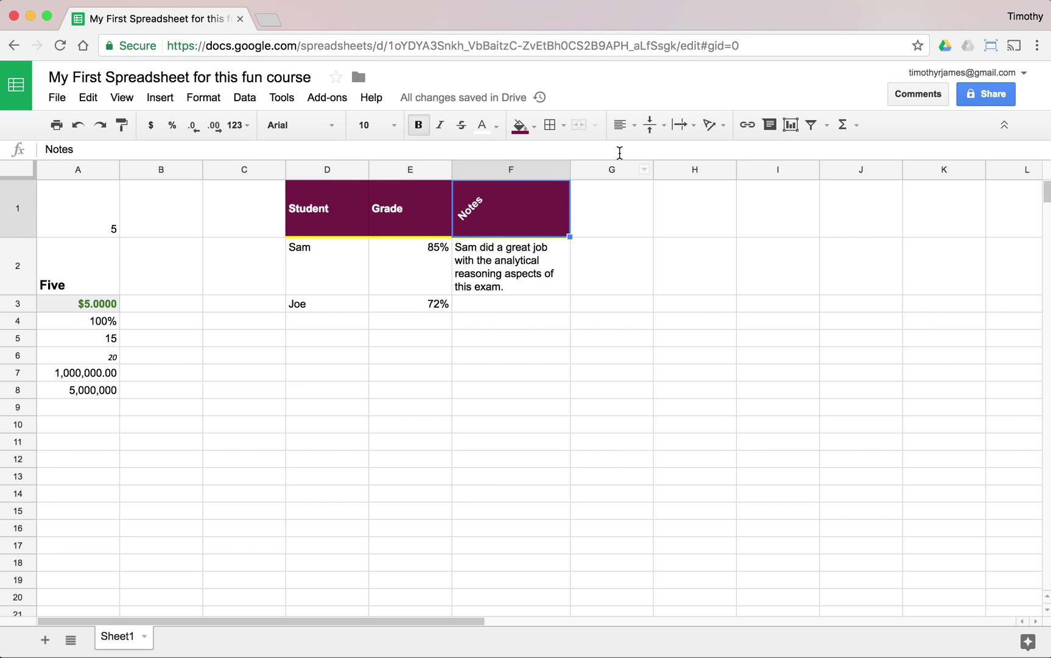
Step: Reset the text rotation of the Notes heading in F1 to none, so it reads horizontally
{"action": "left_click", "coordinate": [714, 125]}
{"action": "left_click", "coordinate": [717, 157]}
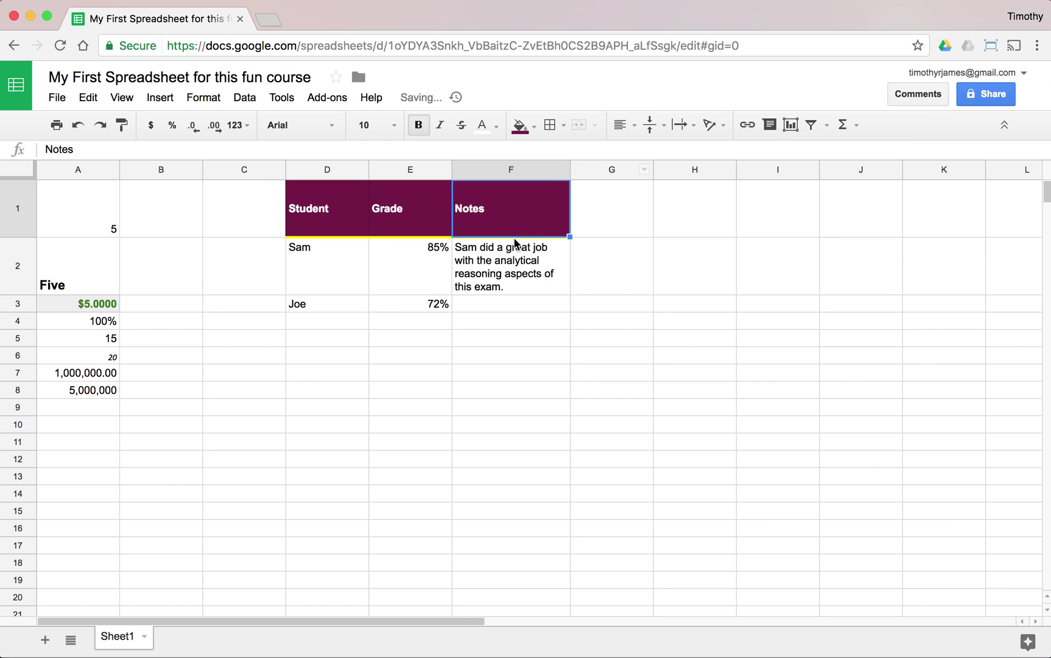
{"action": "left_click", "coordinate": [514, 239]}
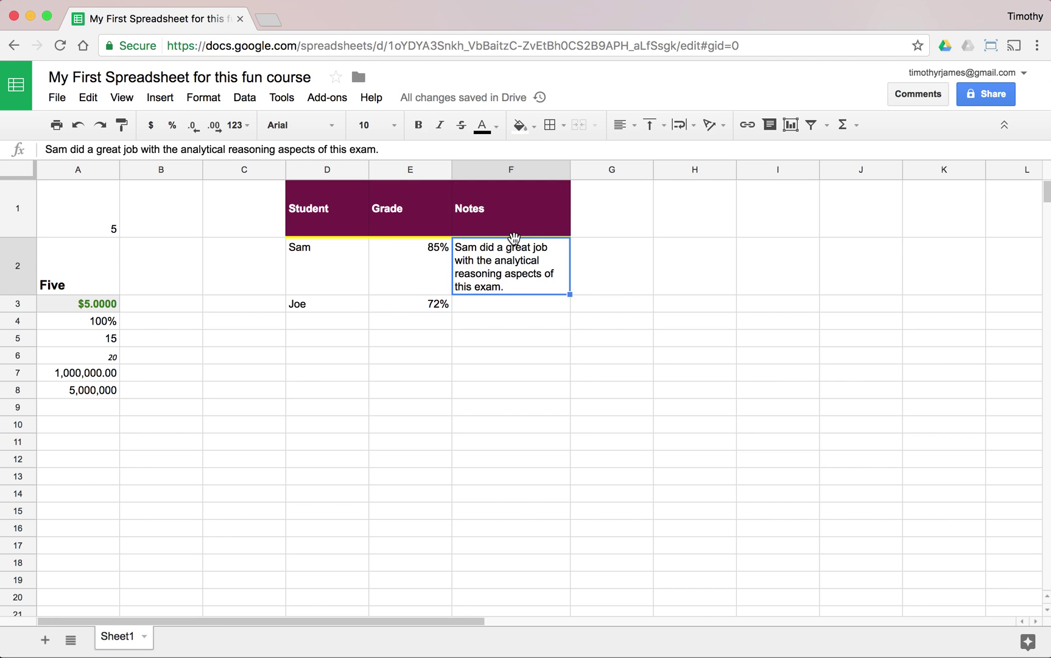